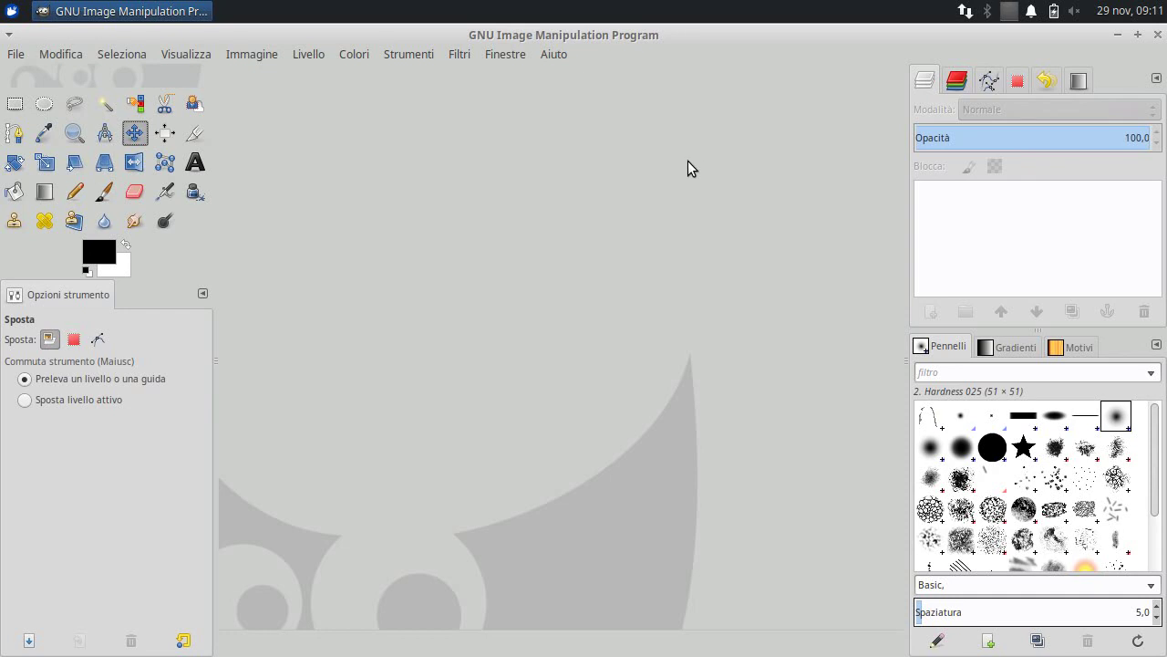
- Open the 1024×768 portrait JPG from the Scrivania (desktop) folder
{"action": "left_click", "coordinate": [17, 54]}
{"action": "left_click", "coordinate": [31, 118]}
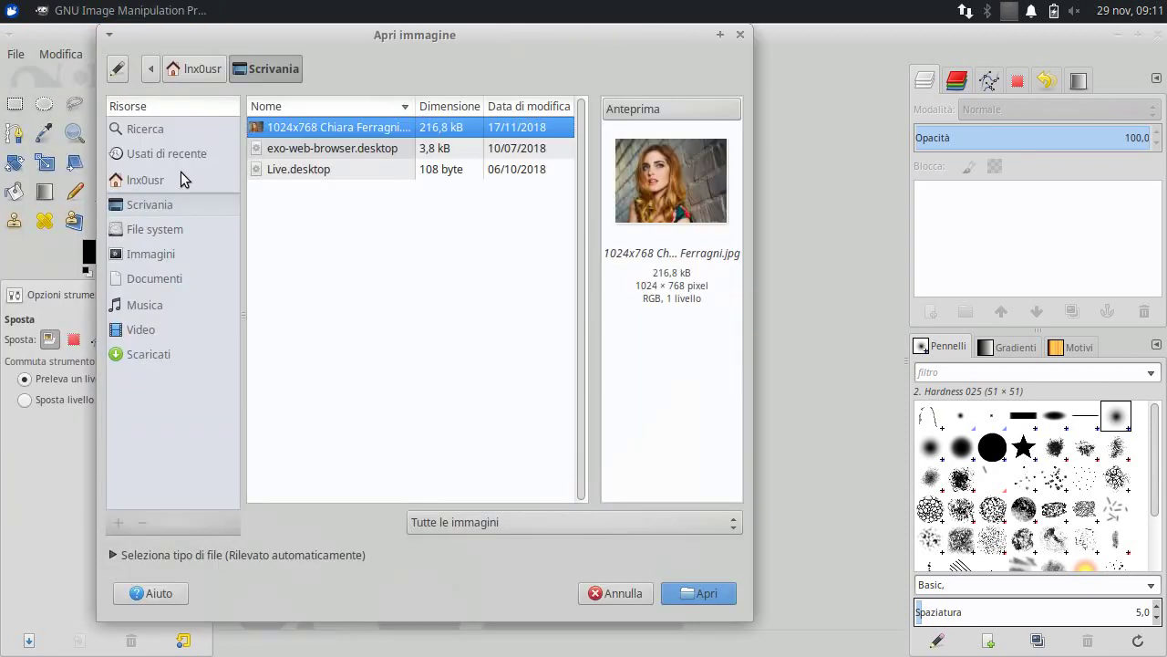
{"action": "double_click", "coordinate": [319, 128]}
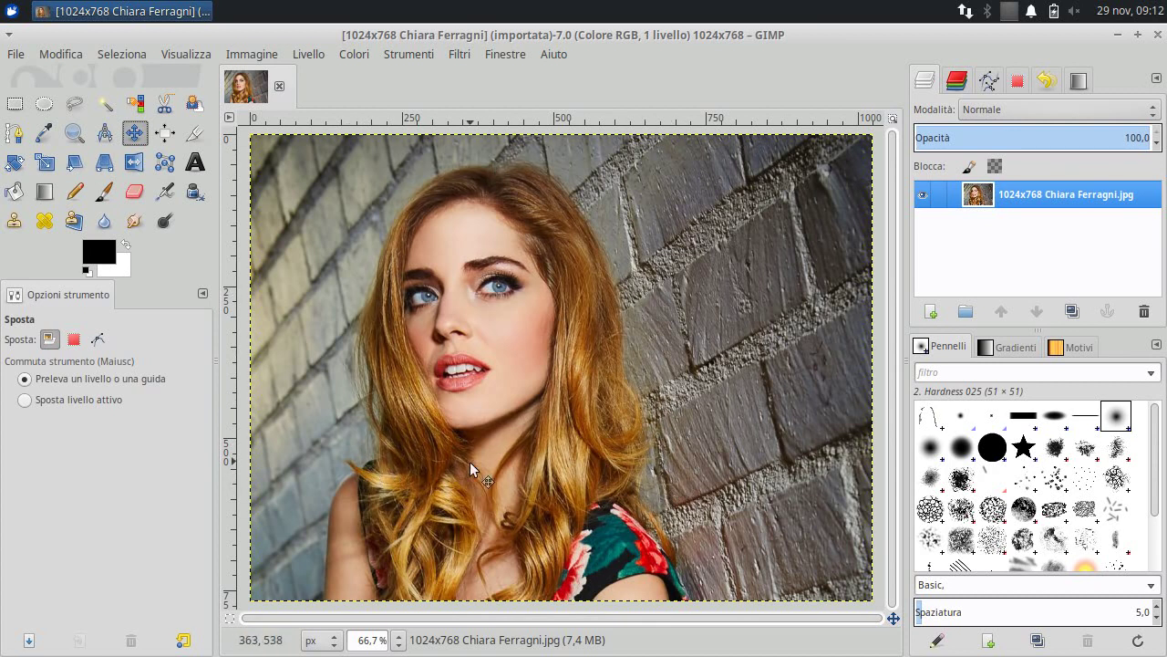
- Activate the Paths tool, dismiss the Ubuntu error report, and zoom to 200% on the lower-left shoulder
{"action": "left_click", "coordinate": [13, 135]}
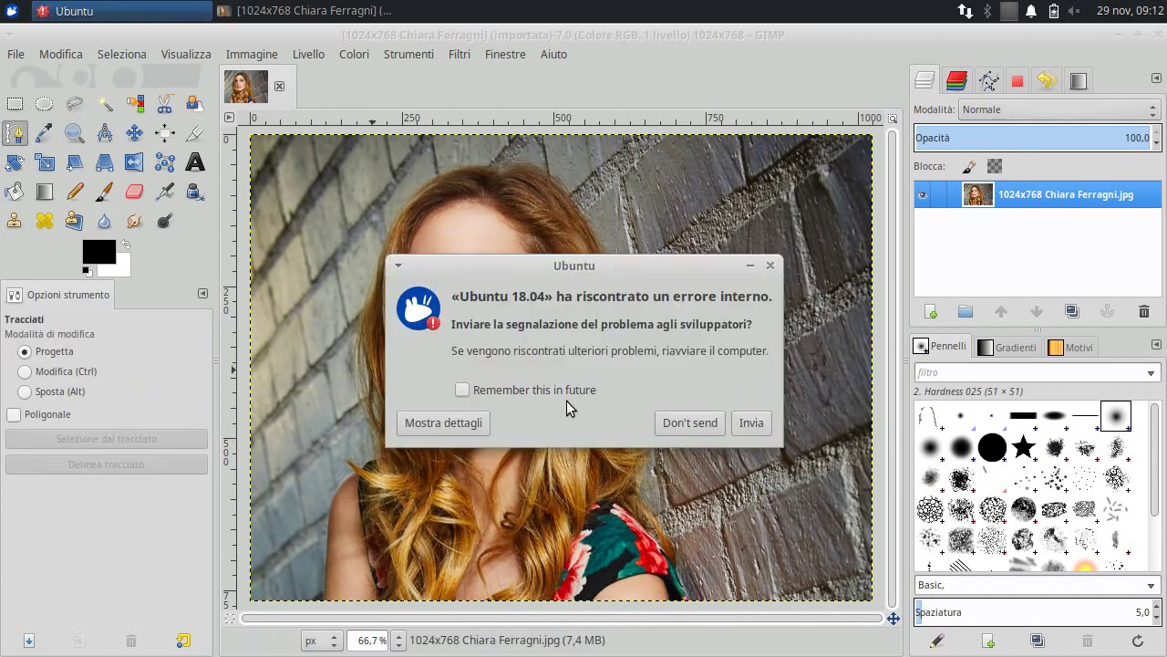
{"action": "left_click", "coordinate": [706, 422]}
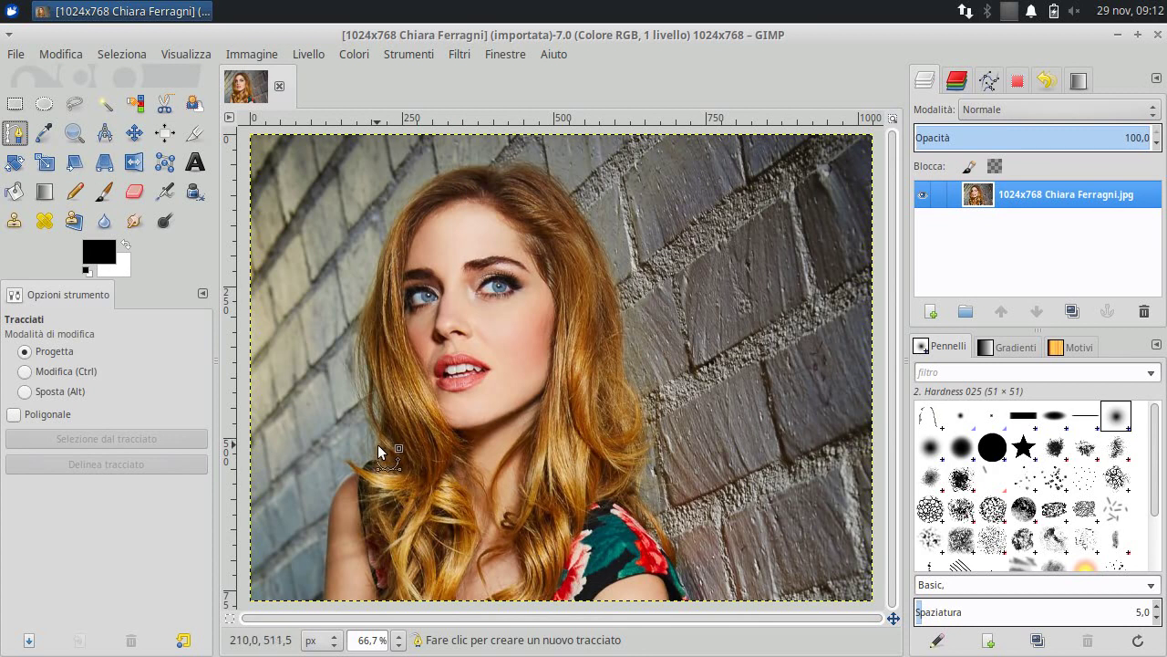
{"action": "key", "text": "1"}
{"action": "left_click_drag", "start_coordinate": [375, 426], "coordinate": [385, 250]}
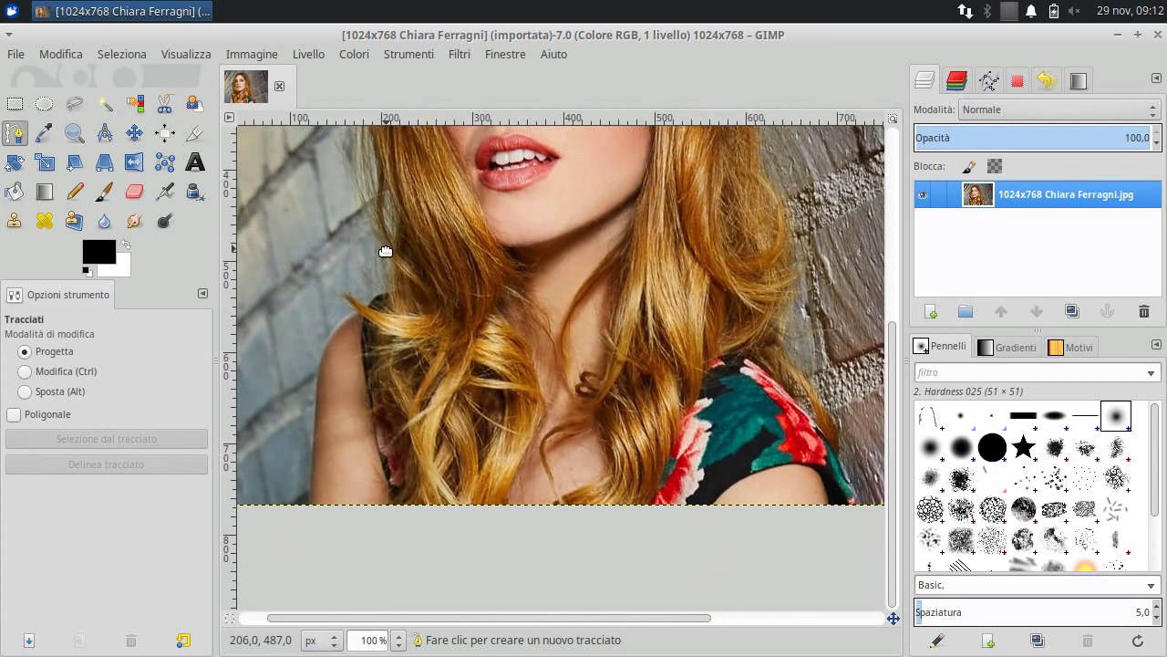
{"action": "key", "text": "2"}
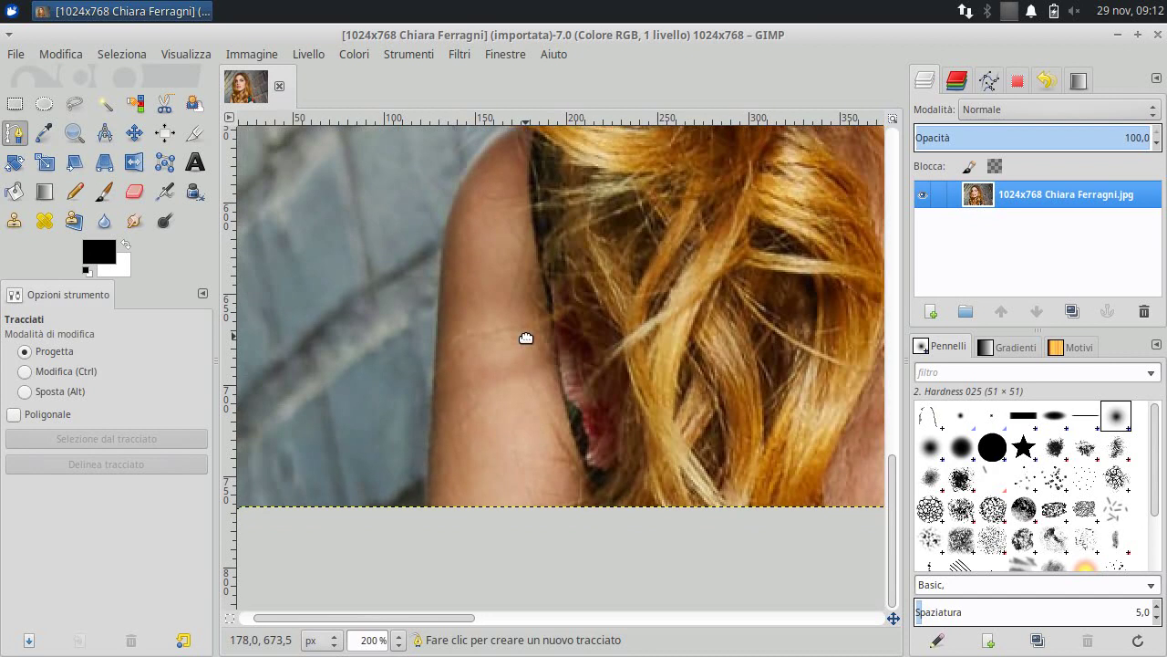
{"action": "left_click_drag", "start_coordinate": [372, 419], "coordinate": [519, 331]}
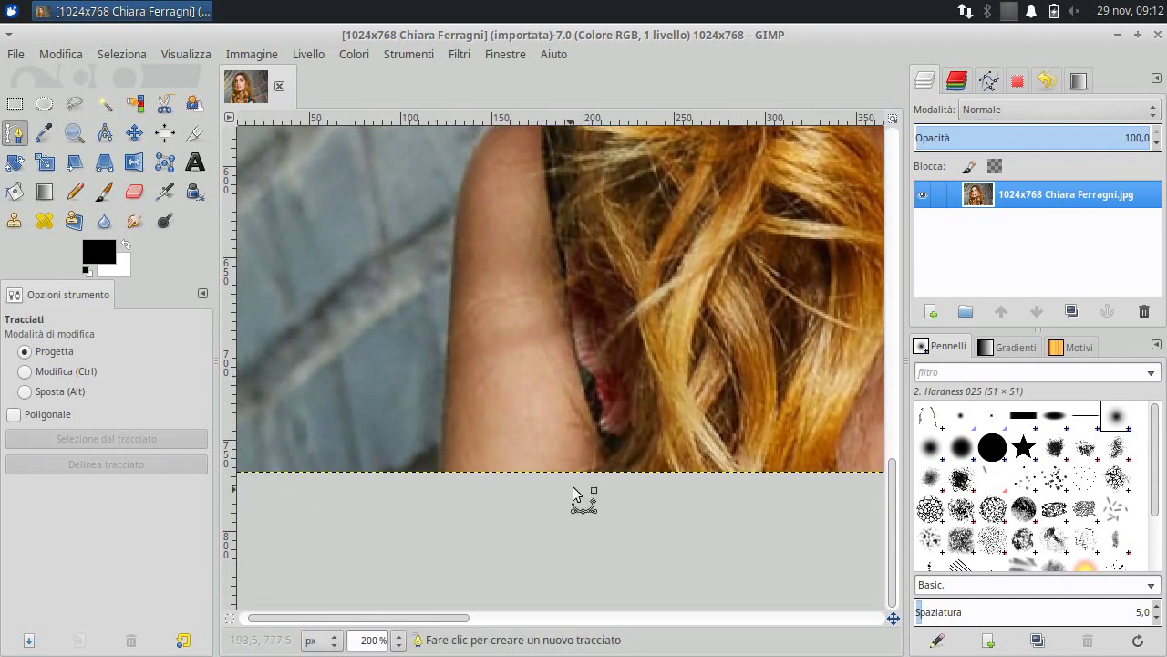
- Place path anchors from the photo's bottom edge up along the left arm's edge
{"action": "left_click", "coordinate": [443, 504]}
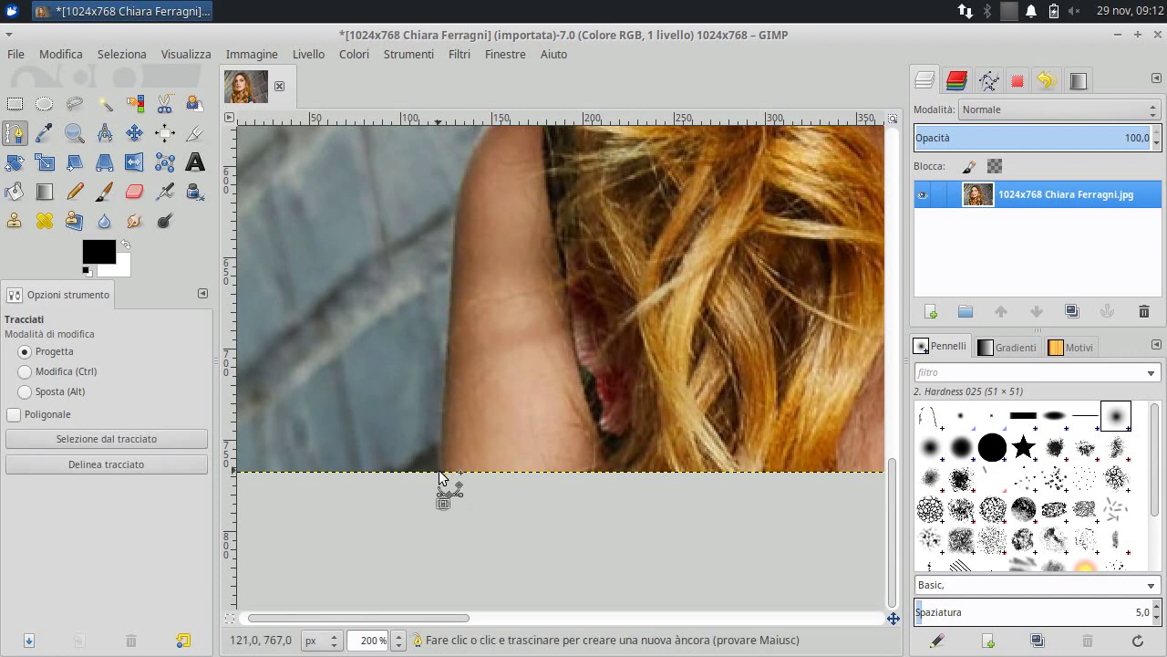
{"action": "left_click", "coordinate": [439, 470]}
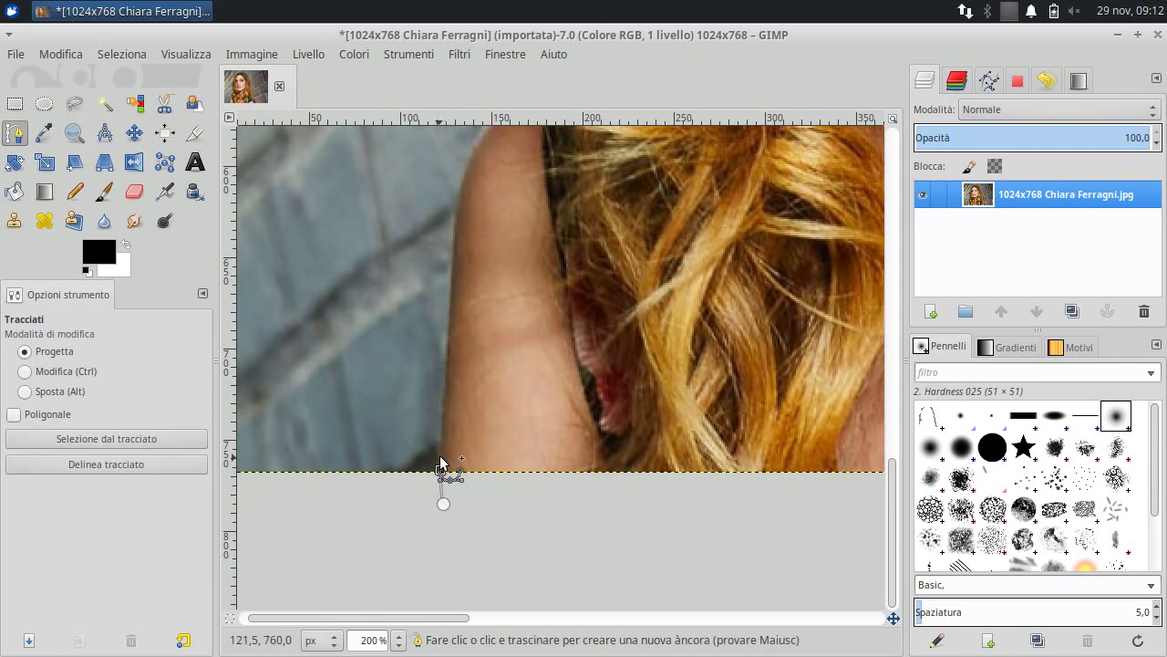
{"action": "left_click", "coordinate": [444, 391]}
{"action": "left_click", "coordinate": [447, 305]}
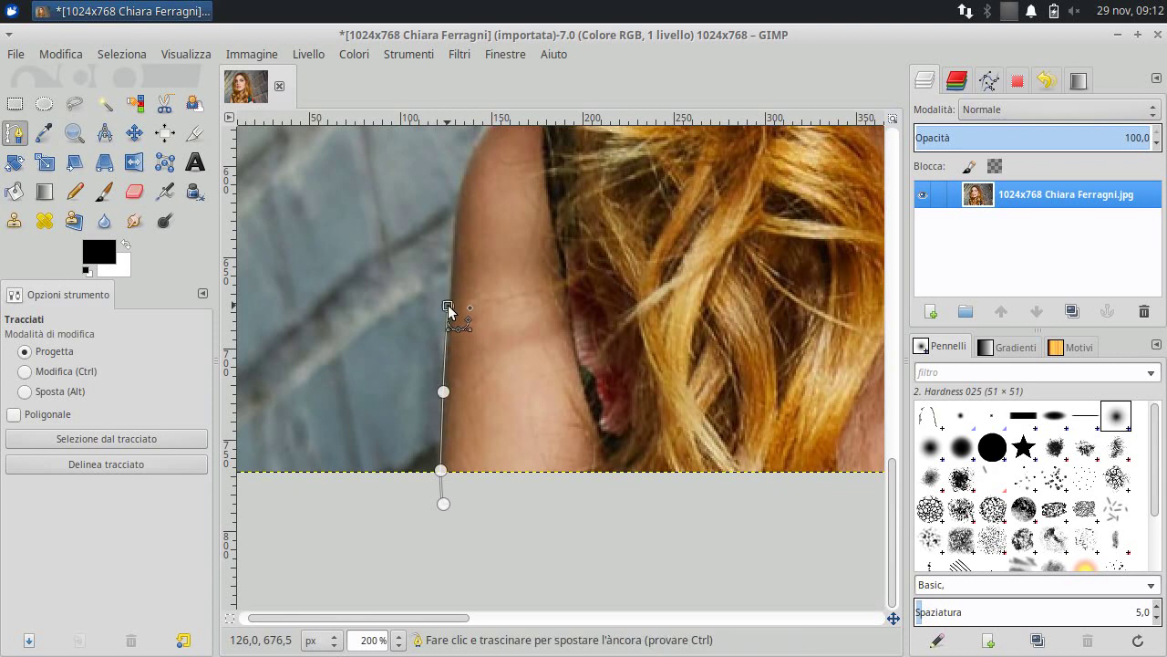
{"action": "left_click", "coordinate": [453, 252]}
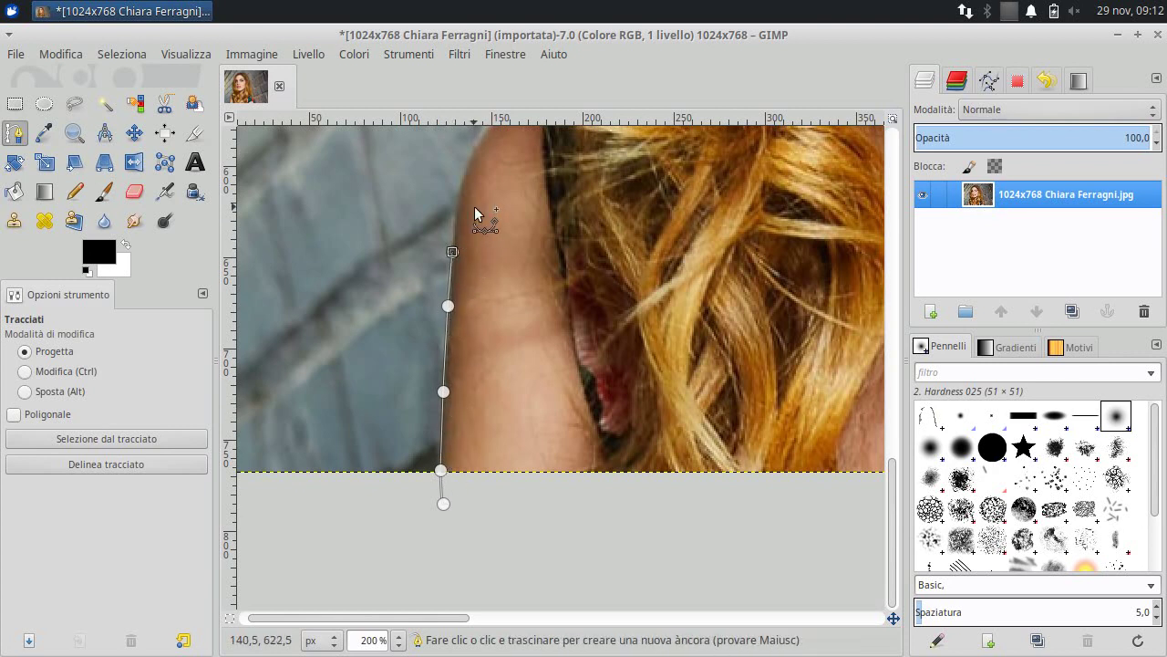
{"action": "scroll", "coordinate": [491, 180], "scroll_direction": "up", "scroll_amount": 2}
{"action": "scroll", "coordinate": [476, 357], "scroll_direction": "up", "scroll_amount": 2}
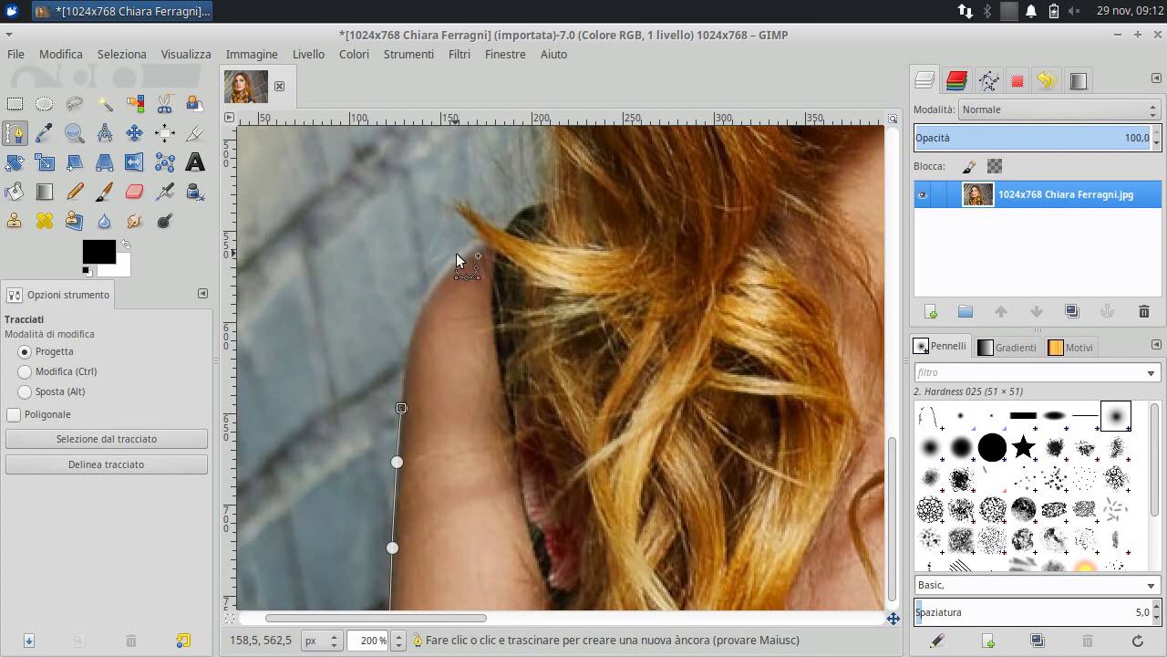
- Add a curved anchor at the shoulder top and extend the path into the hair strands
{"action": "left_click_drag", "start_coordinate": [453, 254], "coordinate": [491, 231]}
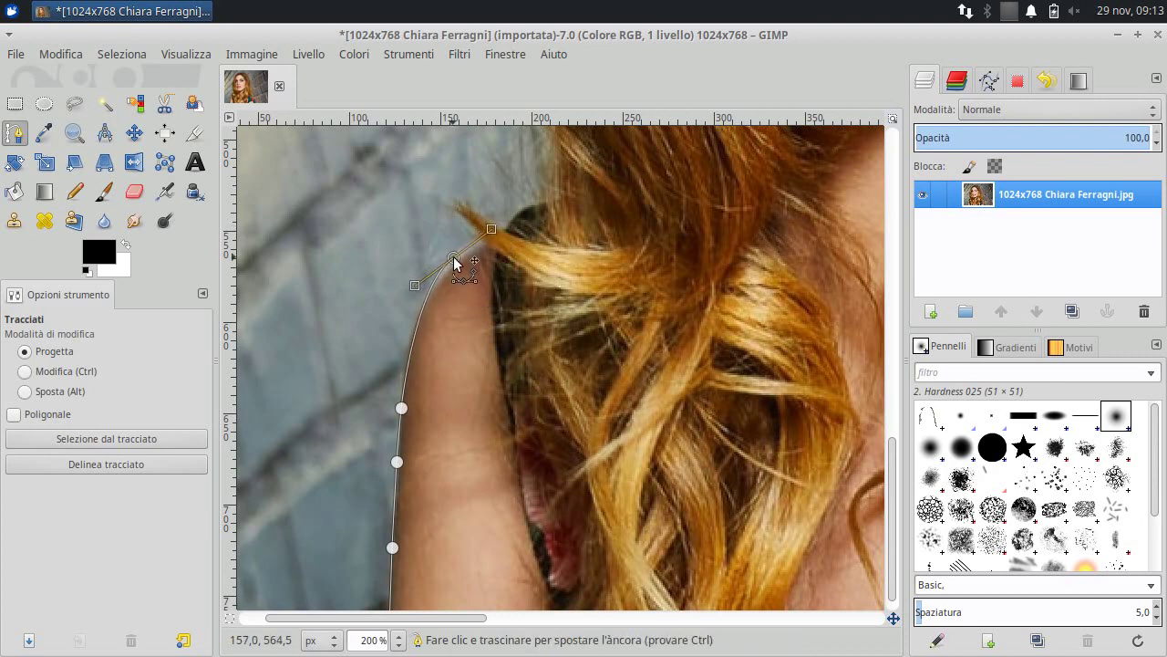
{"action": "left_click_drag", "start_coordinate": [491, 230], "coordinate": [456, 256]}
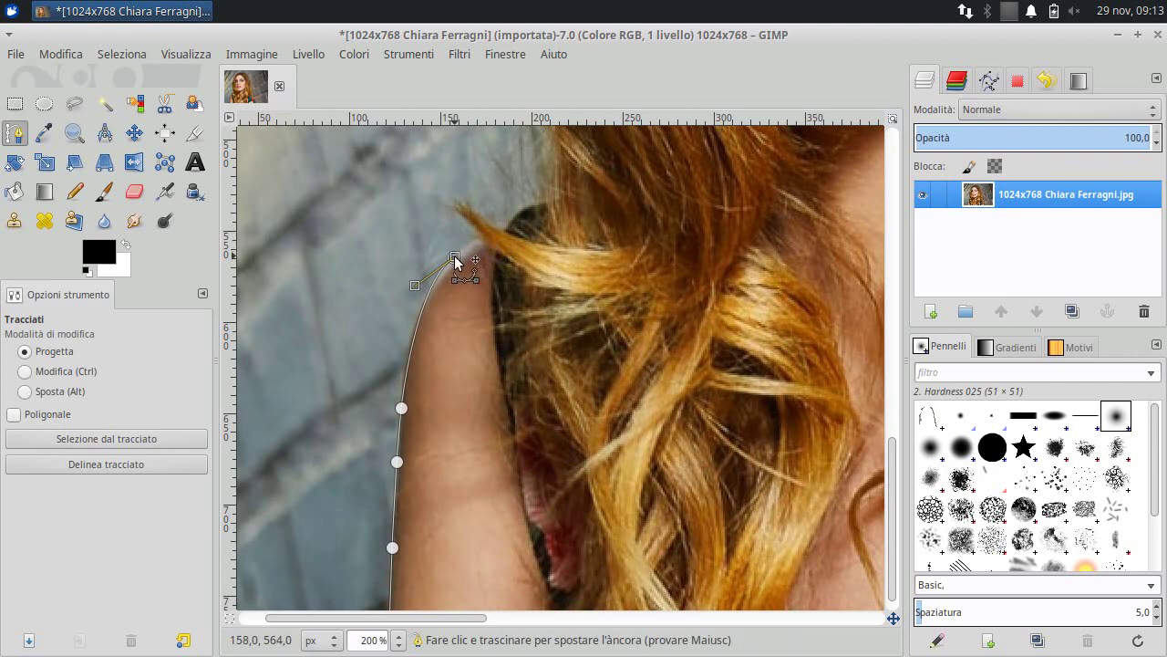
{"action": "left_click", "coordinate": [462, 246]}
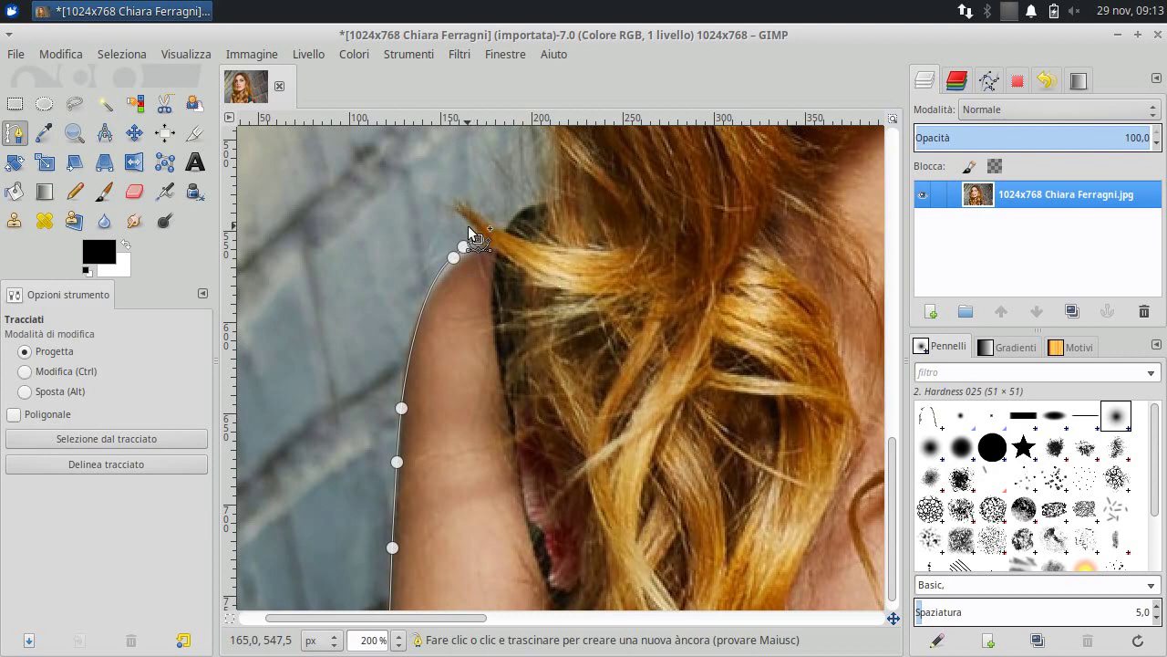
{"action": "left_click", "coordinate": [446, 206]}
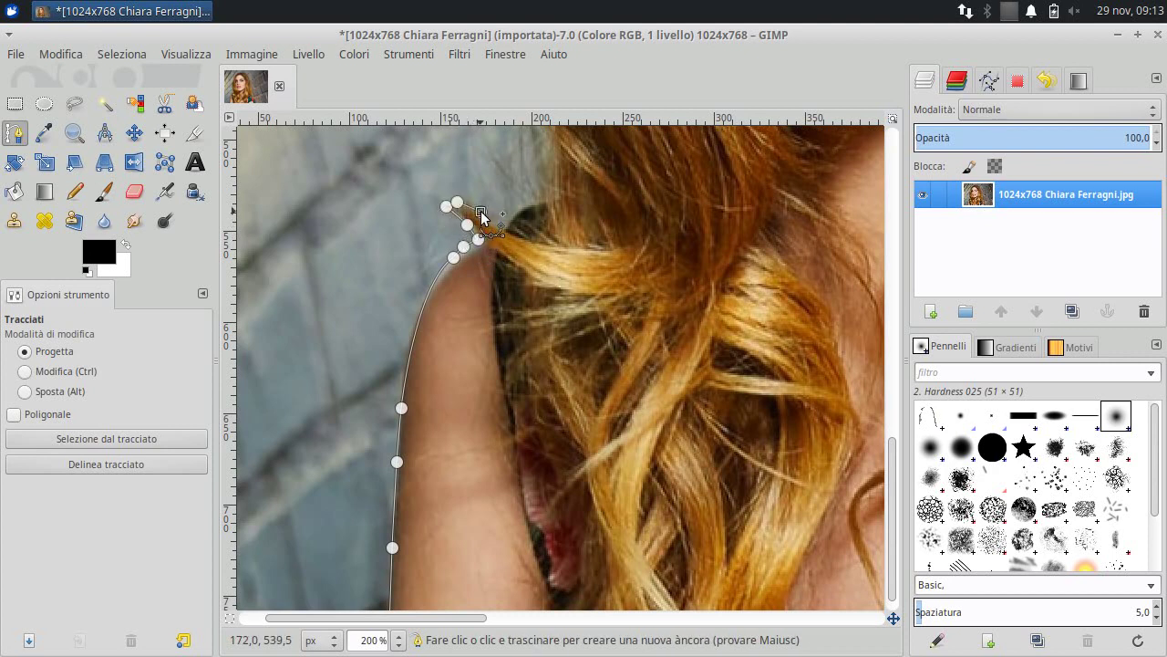
{"action": "left_click", "coordinate": [511, 219]}
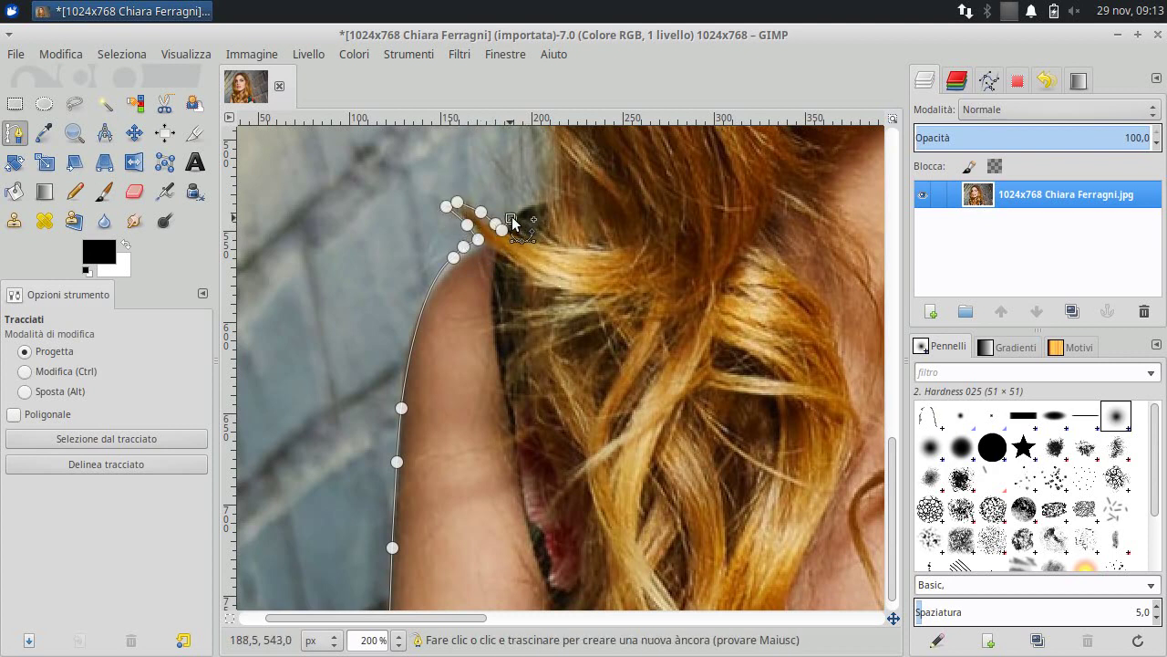
{"action": "left_click_drag", "start_coordinate": [594, 182], "coordinate": [531, 468]}
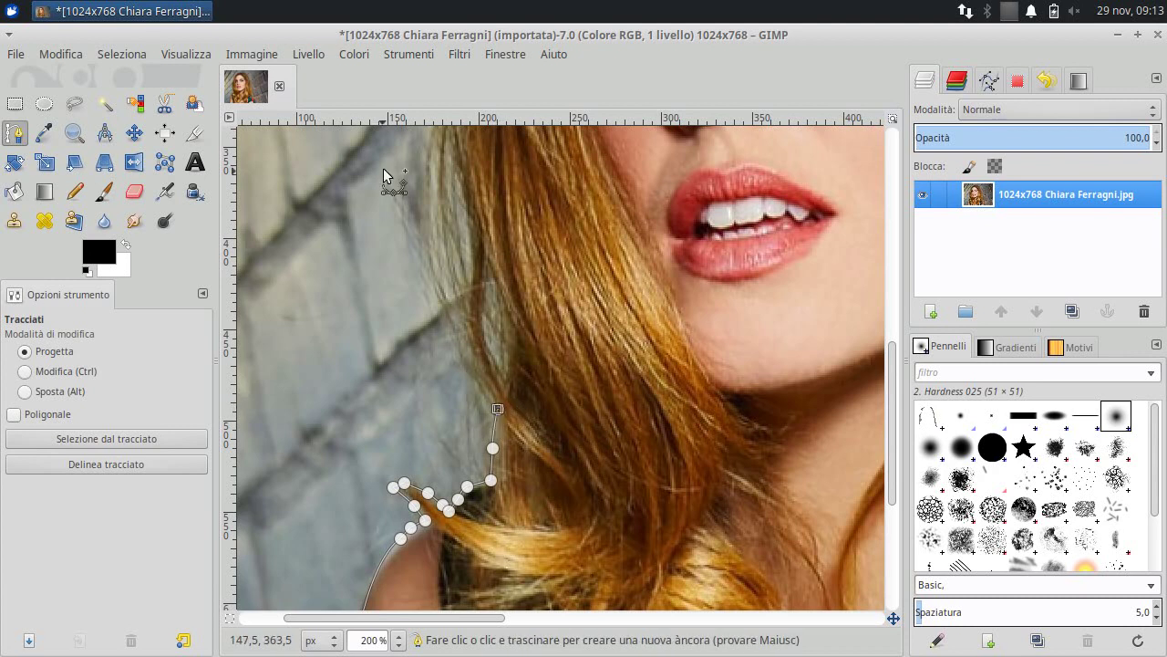
- Add curved anchors along the hair's outer edge, deleting a misplaced anchor
{"action": "left_click_drag", "start_coordinate": [423, 174], "coordinate": [450, 132]}
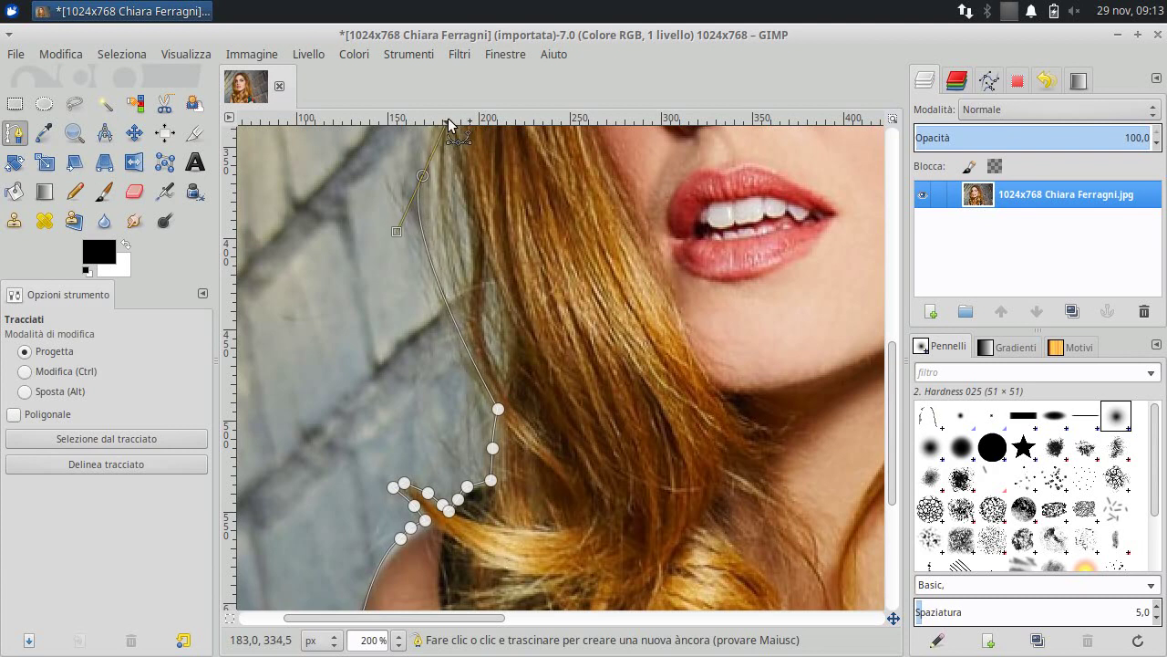
{"action": "left_click_drag", "start_coordinate": [449, 133], "coordinate": [428, 357]}
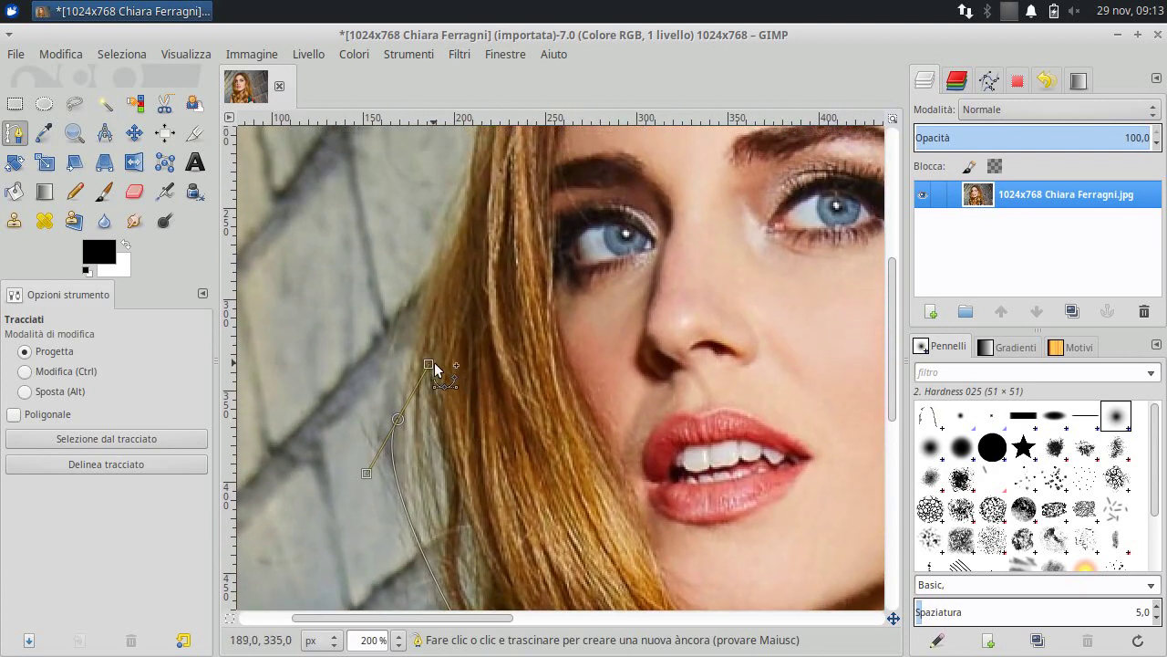
{"action": "left_click", "coordinate": [429, 359]}
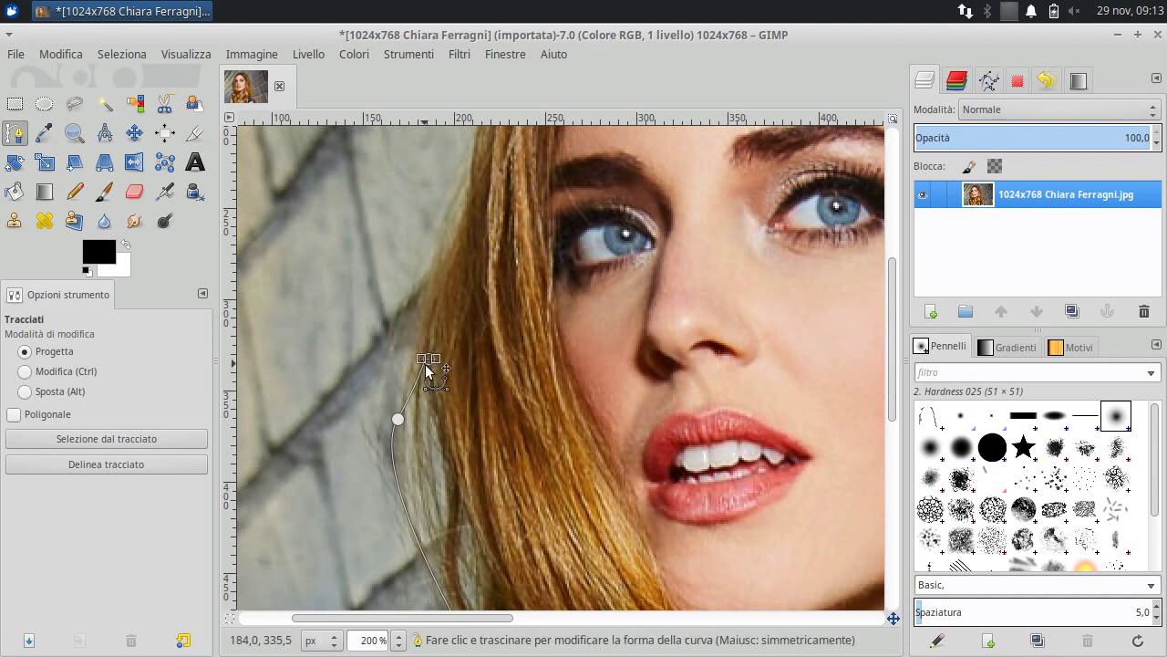
{"action": "key", "text": "BackSpace"}
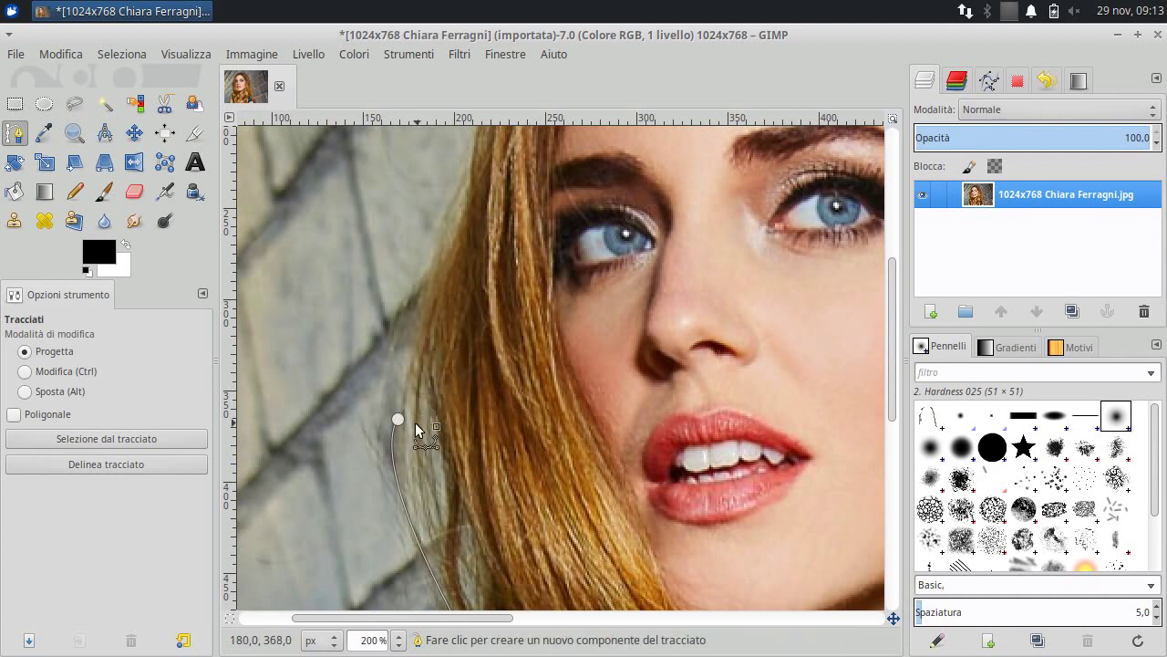
{"action": "left_click_drag", "start_coordinate": [401, 416], "coordinate": [399, 423]}
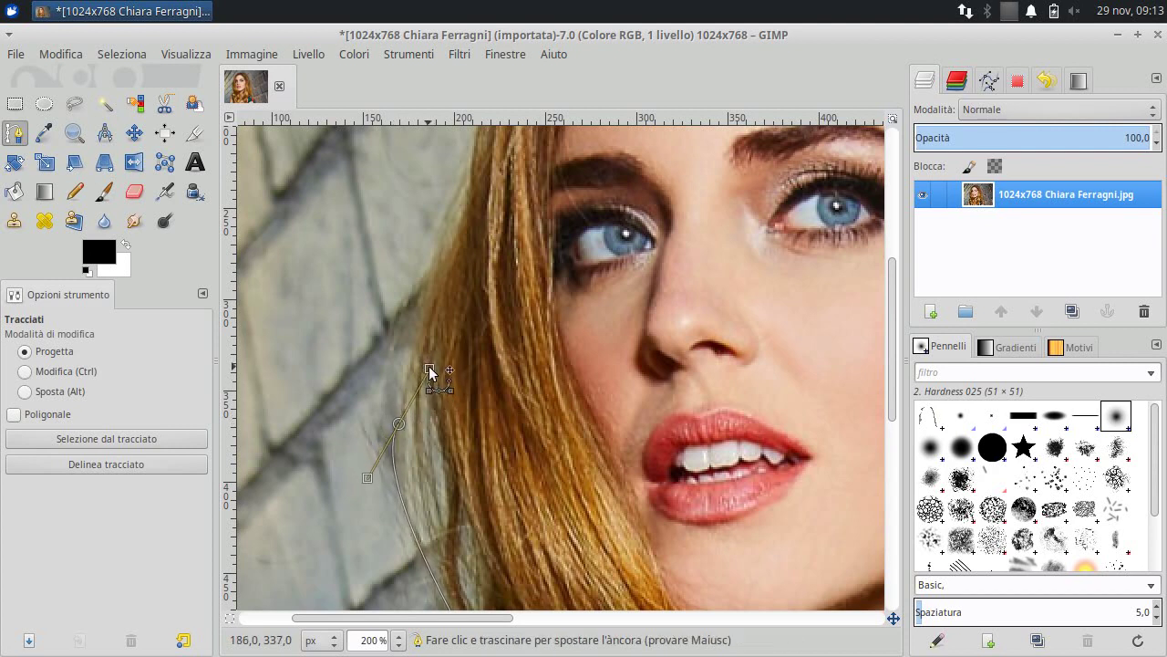
{"action": "mouse_move", "coordinate": [430, 371]}
{"action": "left_mouse_down"}
{"action": "mouse_move", "coordinate": [409, 399]}
{"action": "mouse_move", "coordinate": [409, 386]}
{"action": "left_mouse_up"}
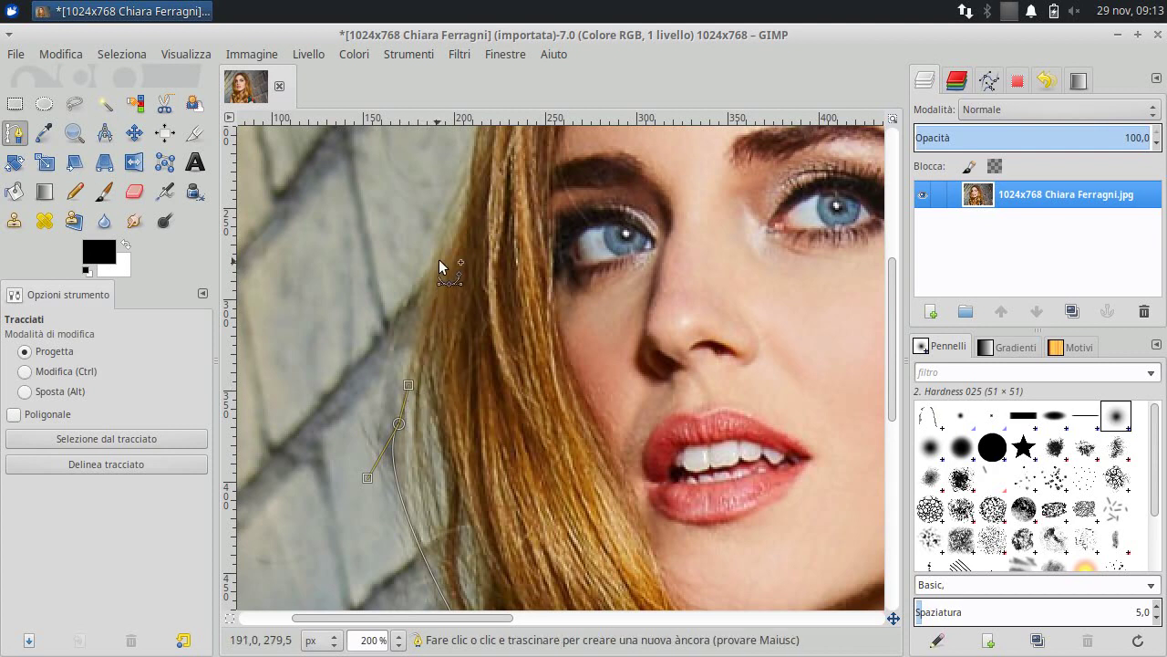
- Curve the path higher up the hair edge toward forehead level, undoing an extra anchor
{"action": "left_click", "coordinate": [456, 232]}
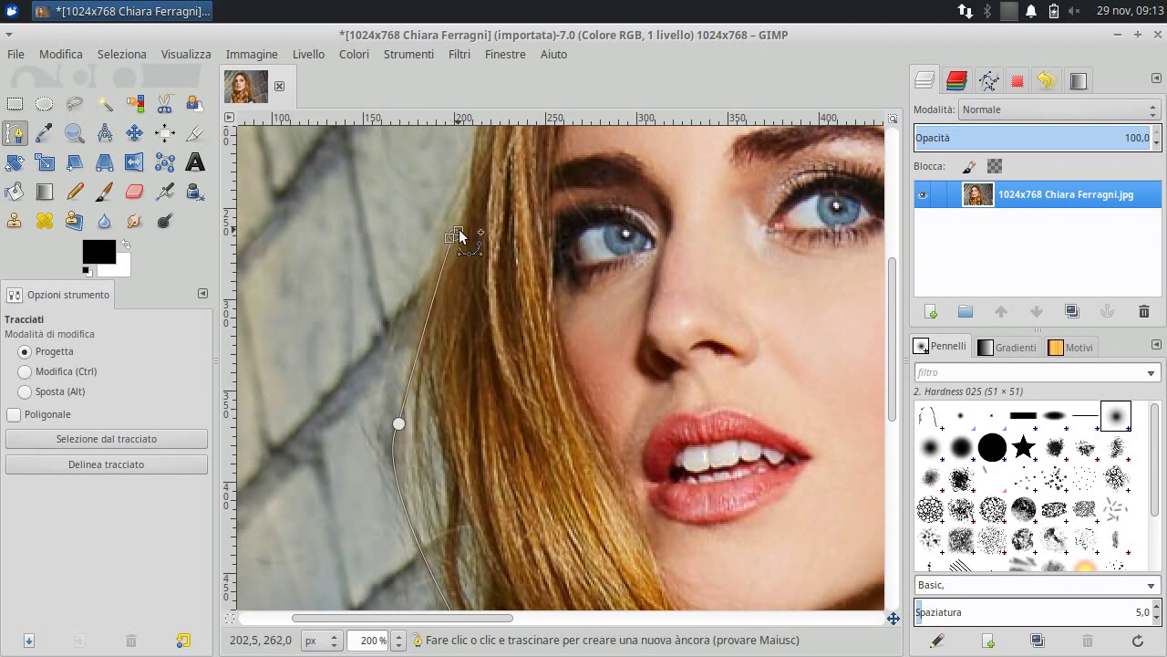
{"action": "mouse_move", "coordinate": [459, 235]}
{"action": "left_mouse_down"}
{"action": "mouse_move", "coordinate": [480, 199]}
{"action": "mouse_move", "coordinate": [461, 223]}
{"action": "mouse_move", "coordinate": [449, 469]}
{"action": "left_mouse_up"}
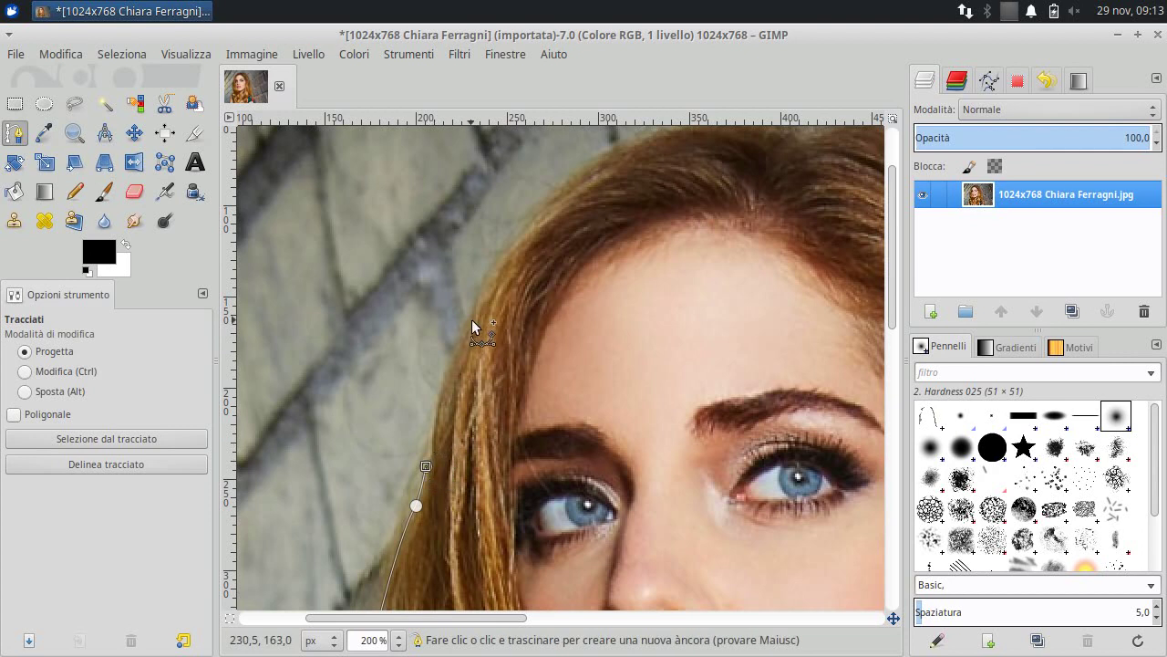
{"action": "mouse_move", "coordinate": [470, 320]}
{"action": "left_mouse_down"}
{"action": "mouse_move", "coordinate": [495, 290]}
{"action": "mouse_move", "coordinate": [477, 304]}
{"action": "left_mouse_up"}
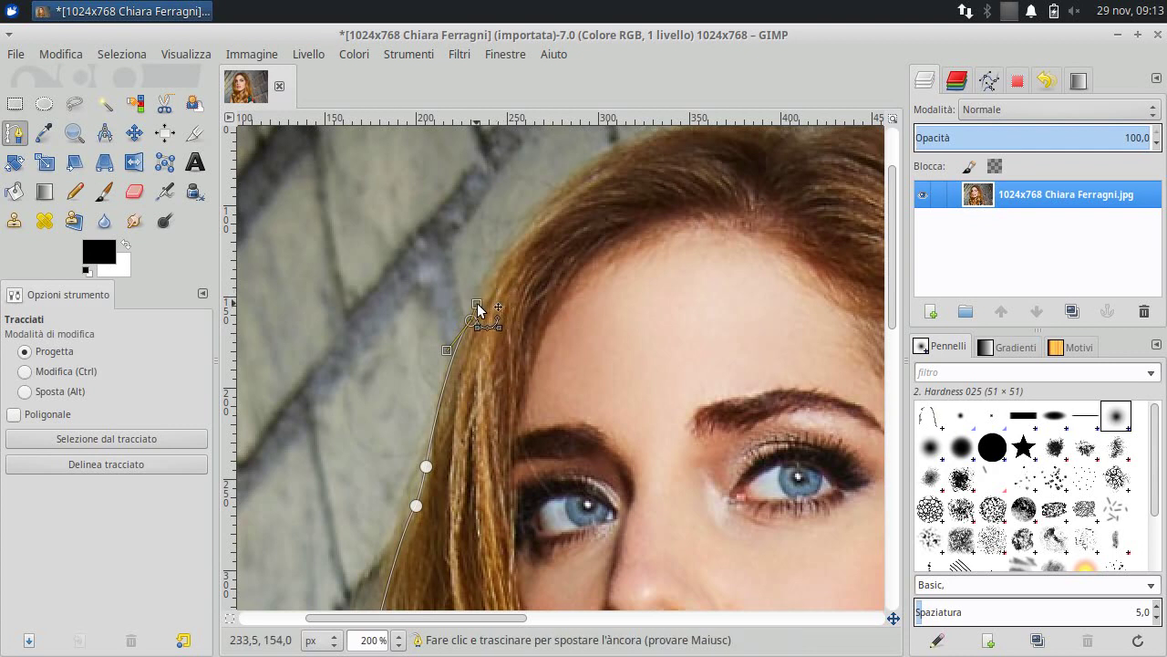
{"action": "left_click_drag", "start_coordinate": [591, 212], "coordinate": [589, 261]}
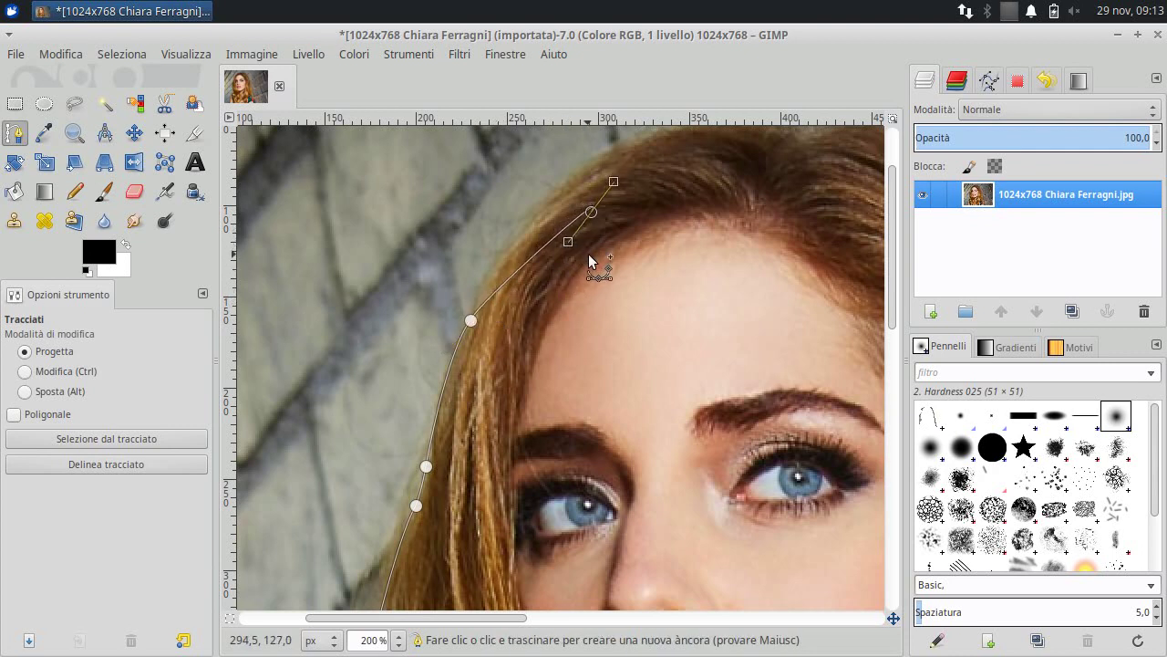
{"action": "key", "text": "ctrl+z"}
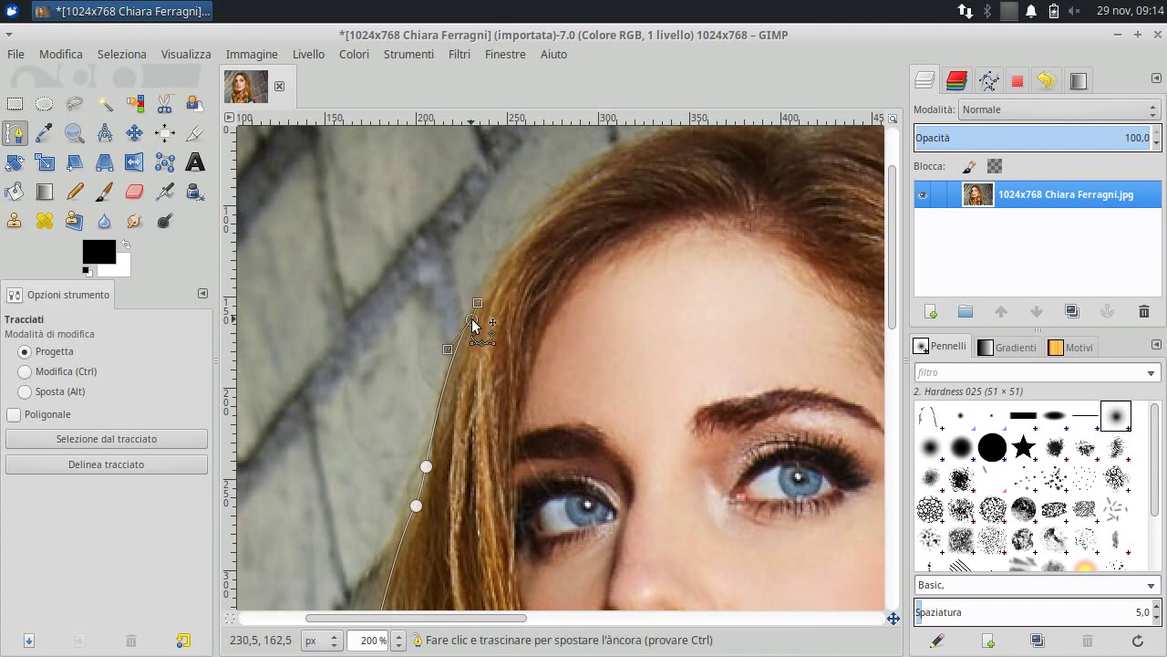
{"action": "left_click_drag", "start_coordinate": [565, 214], "coordinate": [497, 362]}
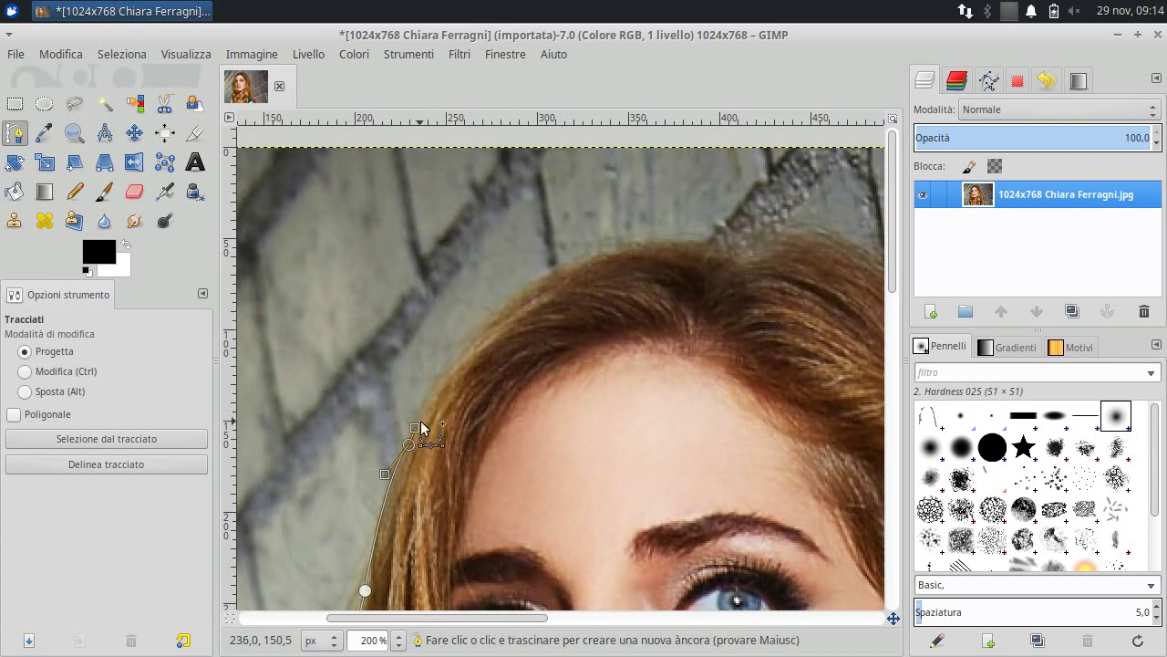
- Place curved anchors across the crown of the hair to its right edge
{"action": "left_click_drag", "start_coordinate": [542, 280], "coordinate": [588, 273]}
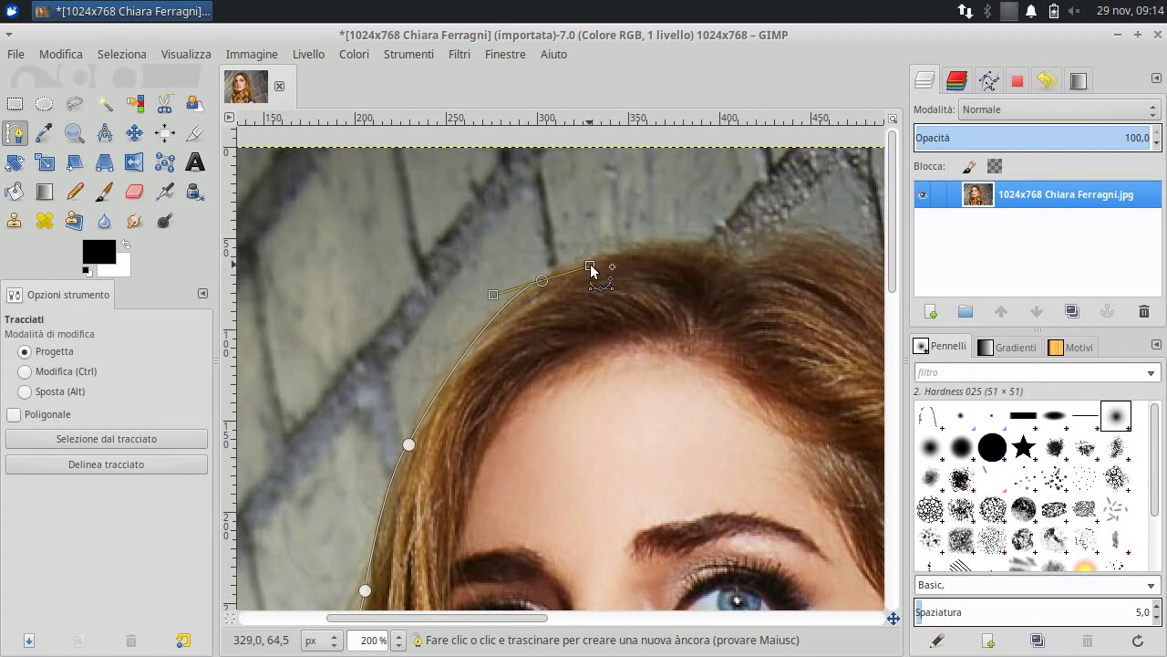
{"action": "left_click_drag", "start_coordinate": [591, 271], "coordinate": [554, 274]}
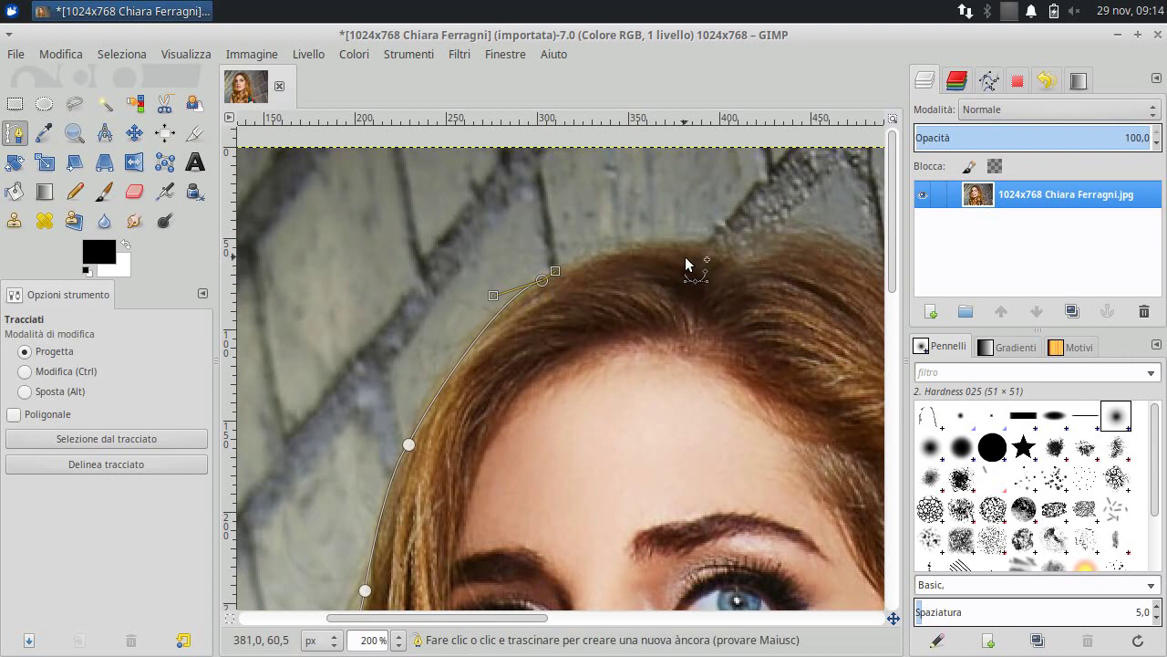
{"action": "mouse_move", "coordinate": [688, 256]}
{"action": "left_mouse_down"}
{"action": "mouse_move", "coordinate": [516, 336]}
{"action": "mouse_move", "coordinate": [574, 341]}
{"action": "mouse_move", "coordinate": [554, 334]}
{"action": "mouse_move", "coordinate": [594, 336]}
{"action": "mouse_move", "coordinate": [637, 305]}
{"action": "left_mouse_up"}
{"action": "left_click", "coordinate": [559, 338]}
{"action": "left_click", "coordinate": [592, 333]}
{"action": "left_click_drag", "start_coordinate": [711, 357], "coordinate": [556, 229]}
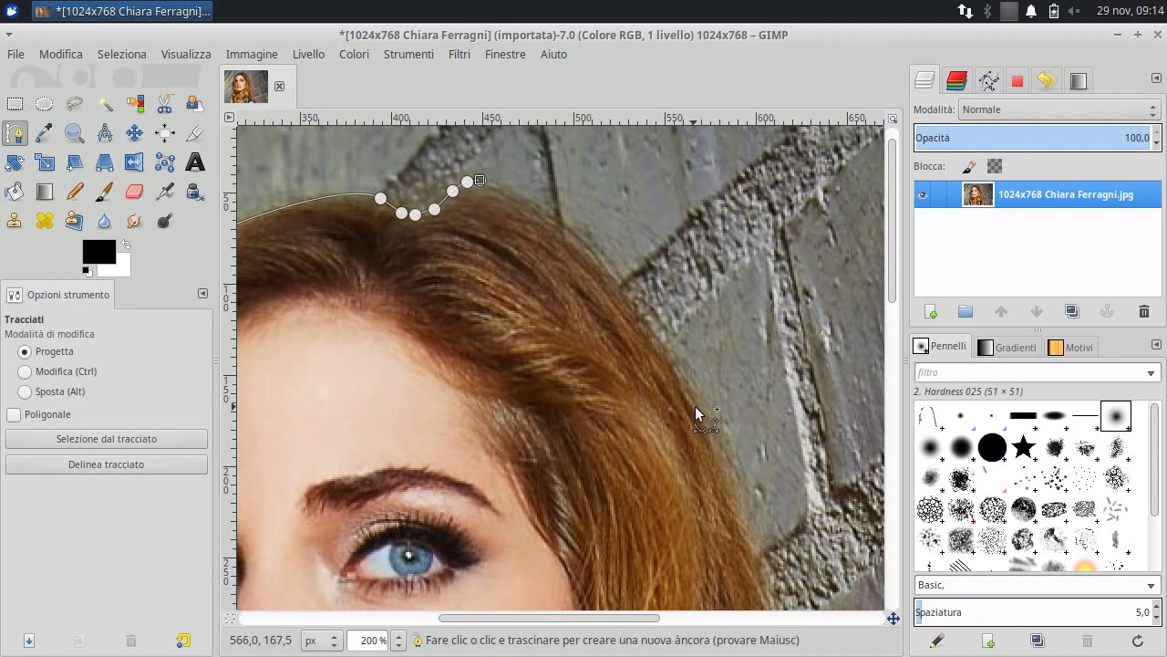
{"action": "left_click_drag", "start_coordinate": [695, 405], "coordinate": [709, 519]}
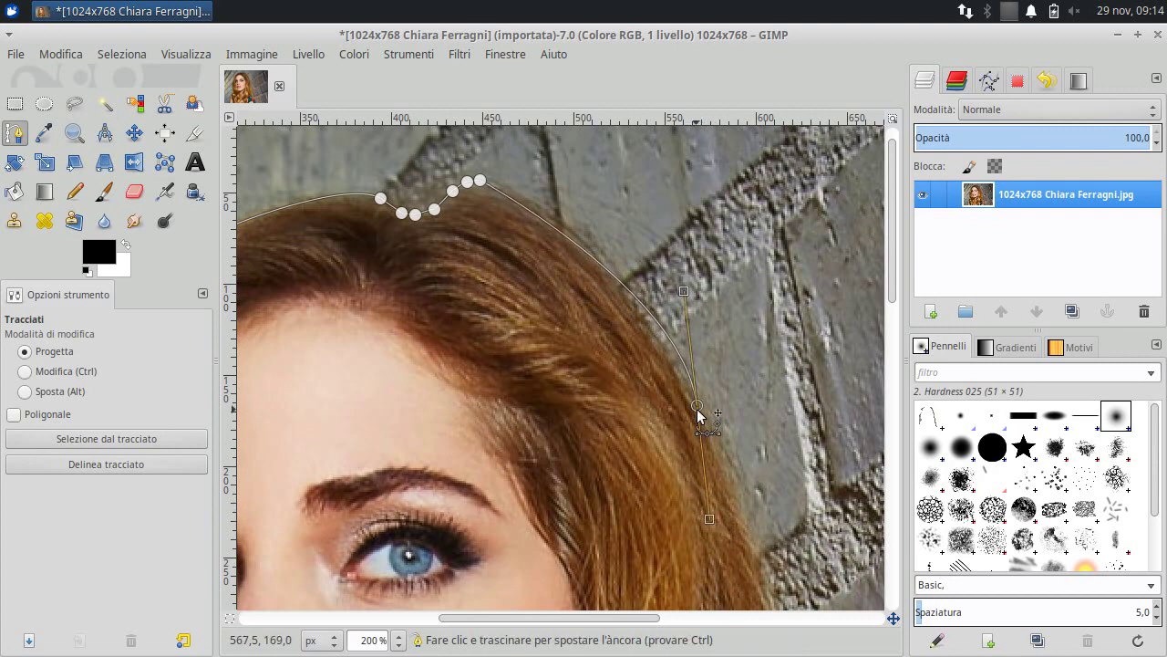
- Adjust the top-right anchor's curve and add anchors down the hair's right edge
{"action": "left_click_drag", "start_coordinate": [698, 415], "coordinate": [700, 430]}
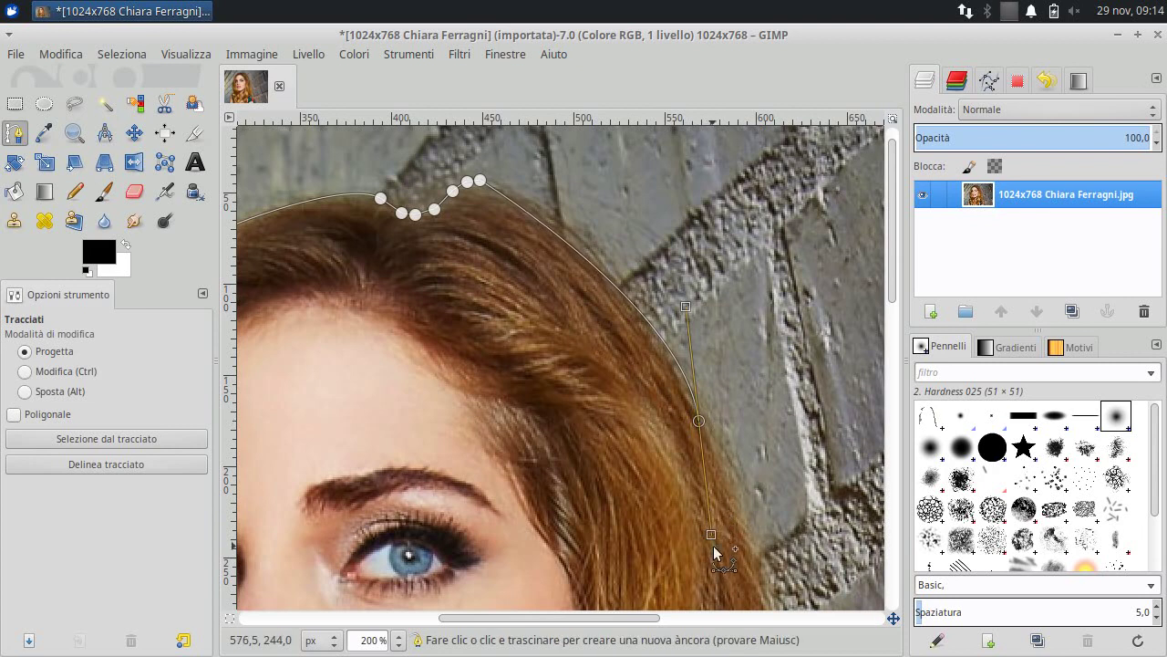
{"action": "mouse_move", "coordinate": [711, 532]}
{"action": "left_mouse_down"}
{"action": "mouse_move", "coordinate": [742, 478]}
{"action": "mouse_move", "coordinate": [720, 450]}
{"action": "left_mouse_up"}
{"action": "left_click", "coordinate": [730, 476]}
{"action": "left_click", "coordinate": [740, 507]}
{"action": "left_click", "coordinate": [746, 534]}
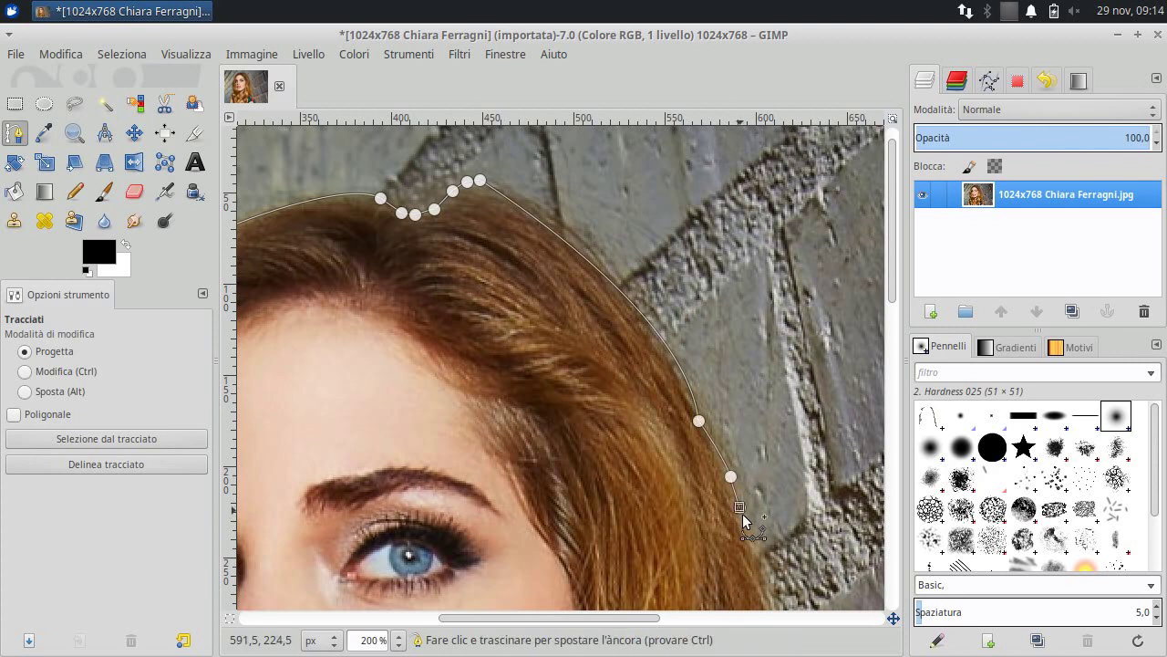
{"action": "left_click", "coordinate": [764, 566]}
{"action": "left_click", "coordinate": [762, 586]}
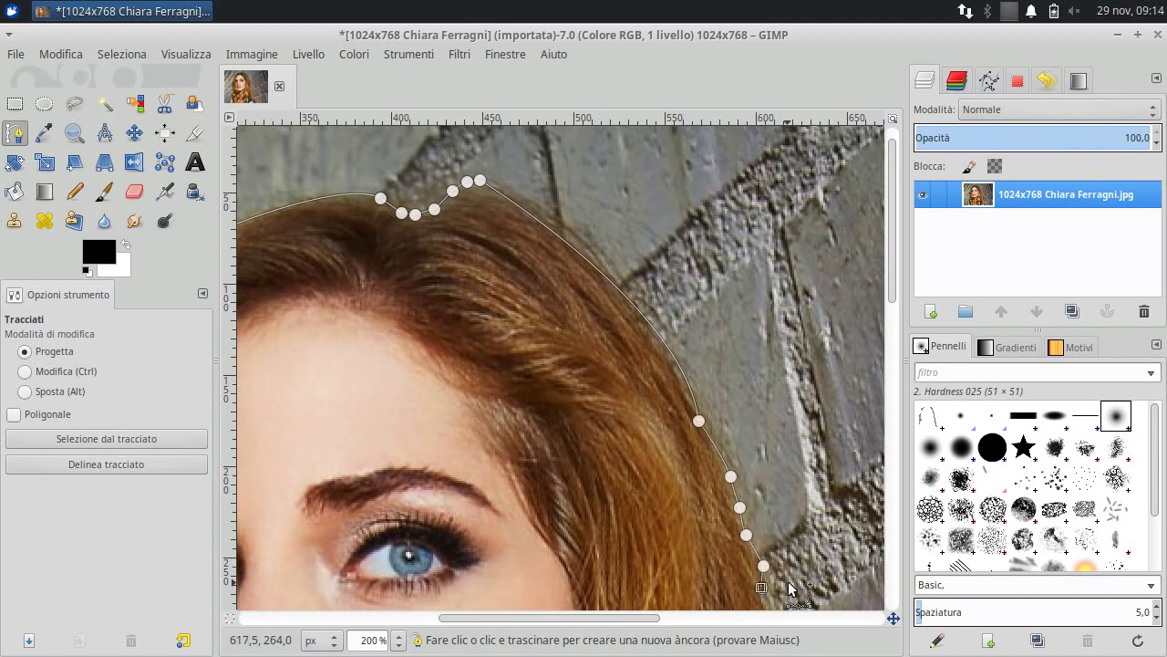
{"action": "scroll", "coordinate": [757, 456], "scroll_direction": "down", "scroll_amount": 3}
{"action": "scroll", "coordinate": [750, 338], "scroll_direction": "down", "scroll_amount": 2}
- Continue anchors down the right hair edge beside the face
{"action": "left_click", "coordinate": [742, 350]}
{"action": "left_click", "coordinate": [756, 383]}
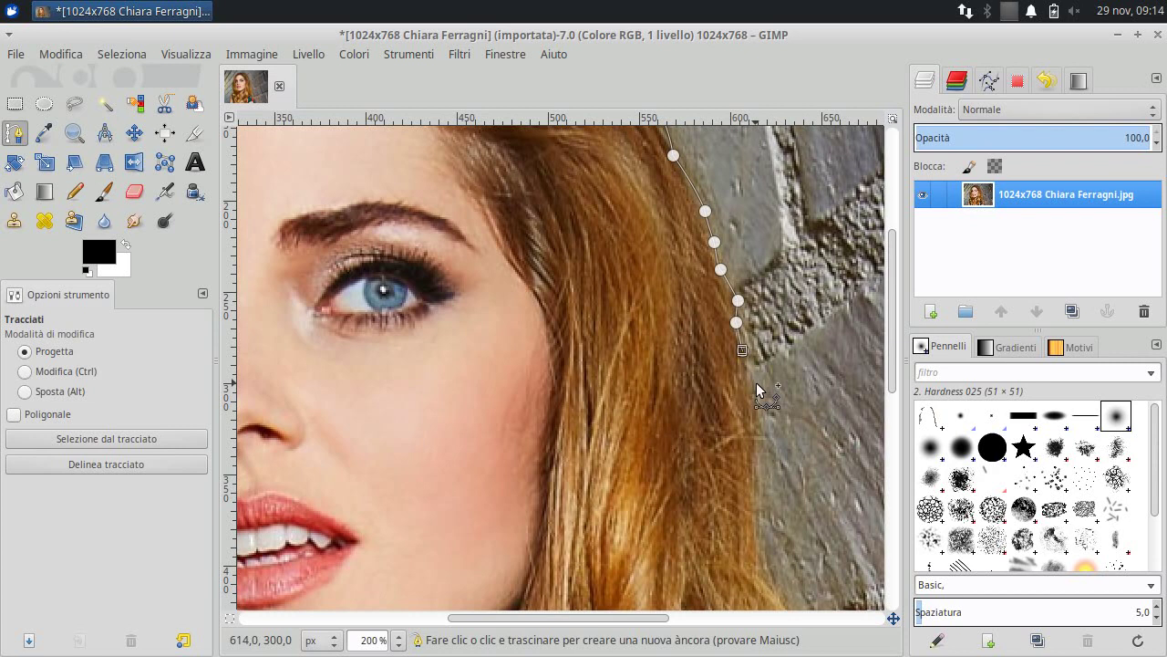
{"action": "left_click", "coordinate": [761, 415]}
{"action": "left_click", "coordinate": [760, 460]}
{"action": "left_click", "coordinate": [755, 493]}
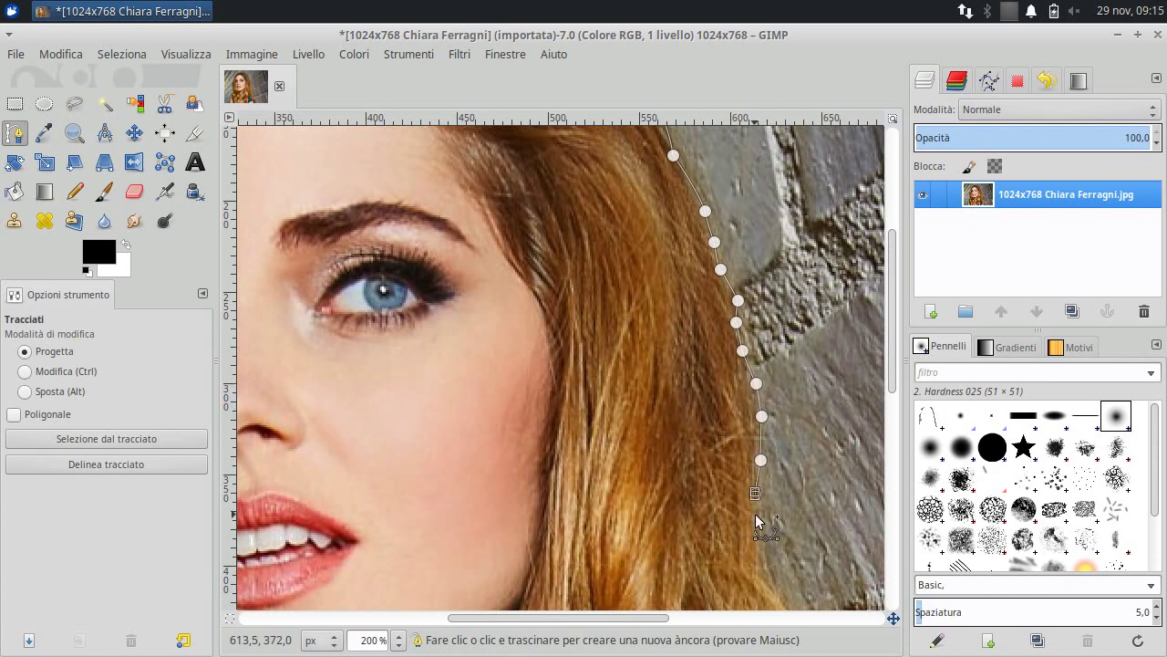
{"action": "left_click", "coordinate": [759, 568]}
{"action": "scroll", "coordinate": [757, 565], "scroll_direction": "down", "scroll_amount": 5}
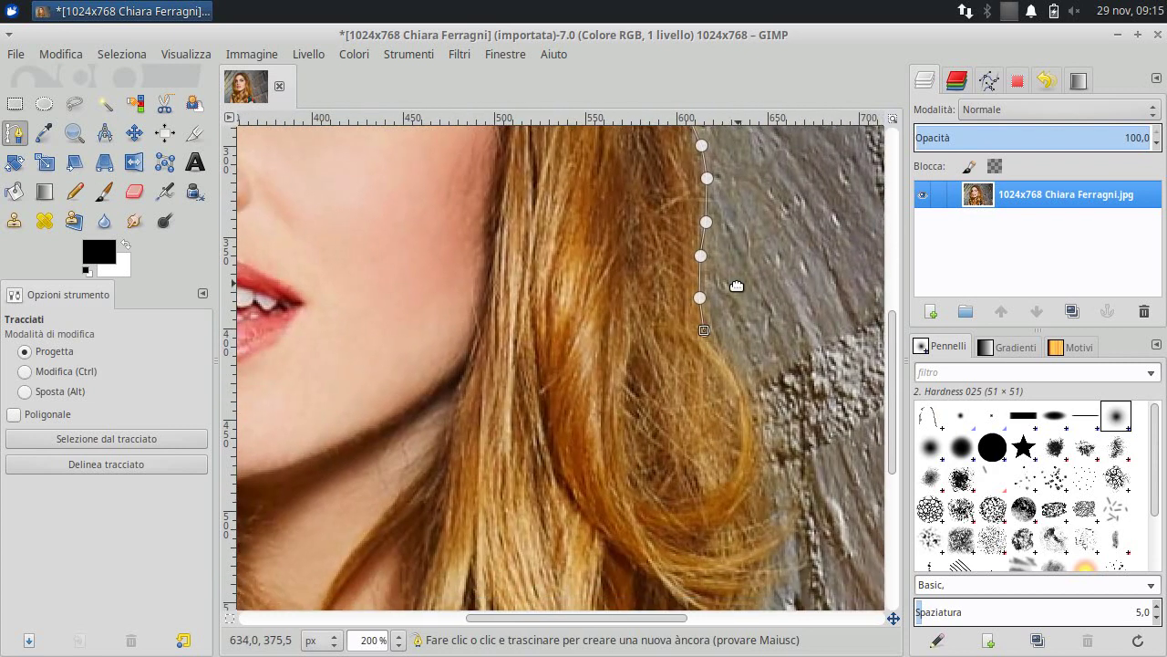
{"action": "left_click", "coordinate": [712, 348]}
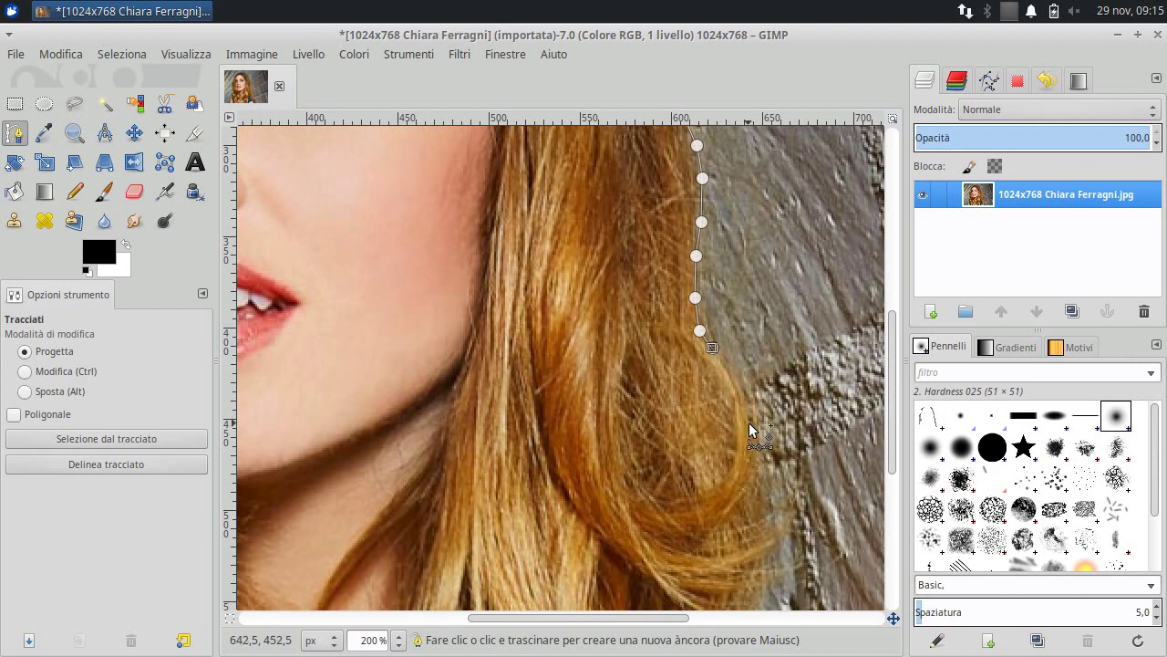
- Trace the path around the hair curl and down to where the hair meets the shoulder
{"action": "left_click_drag", "start_coordinate": [752, 453], "coordinate": [745, 485]}
{"action": "left_click", "coordinate": [740, 497]}
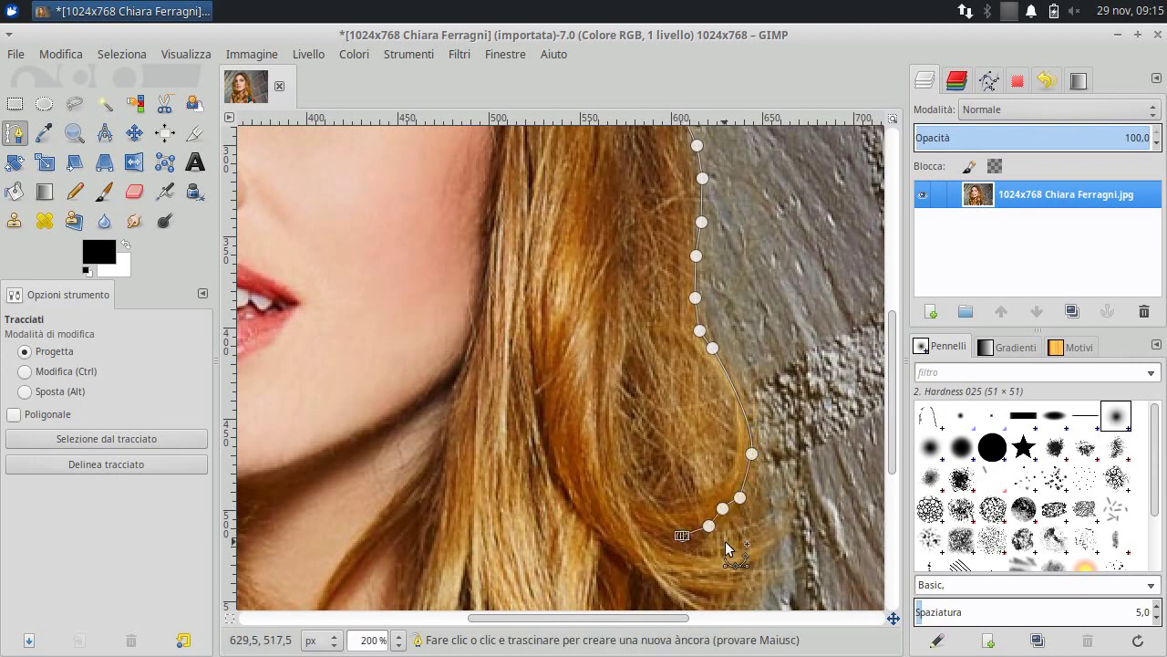
{"action": "scroll", "coordinate": [686, 538], "scroll_direction": "down", "scroll_amount": 3}
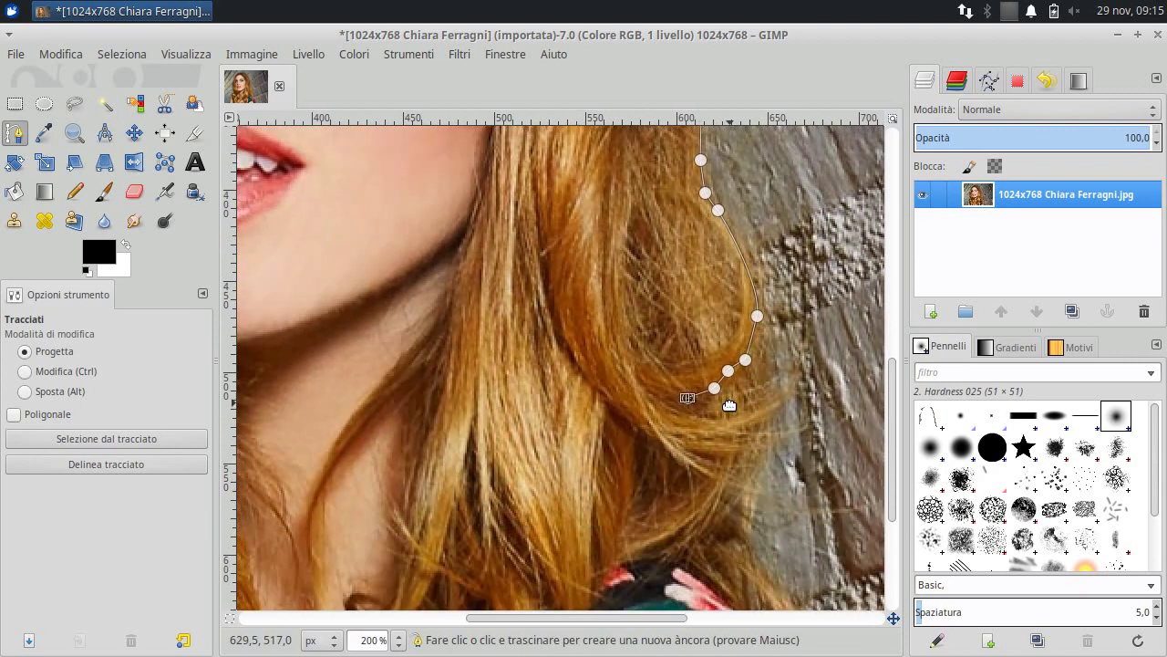
{"action": "left_click", "coordinate": [671, 401]}
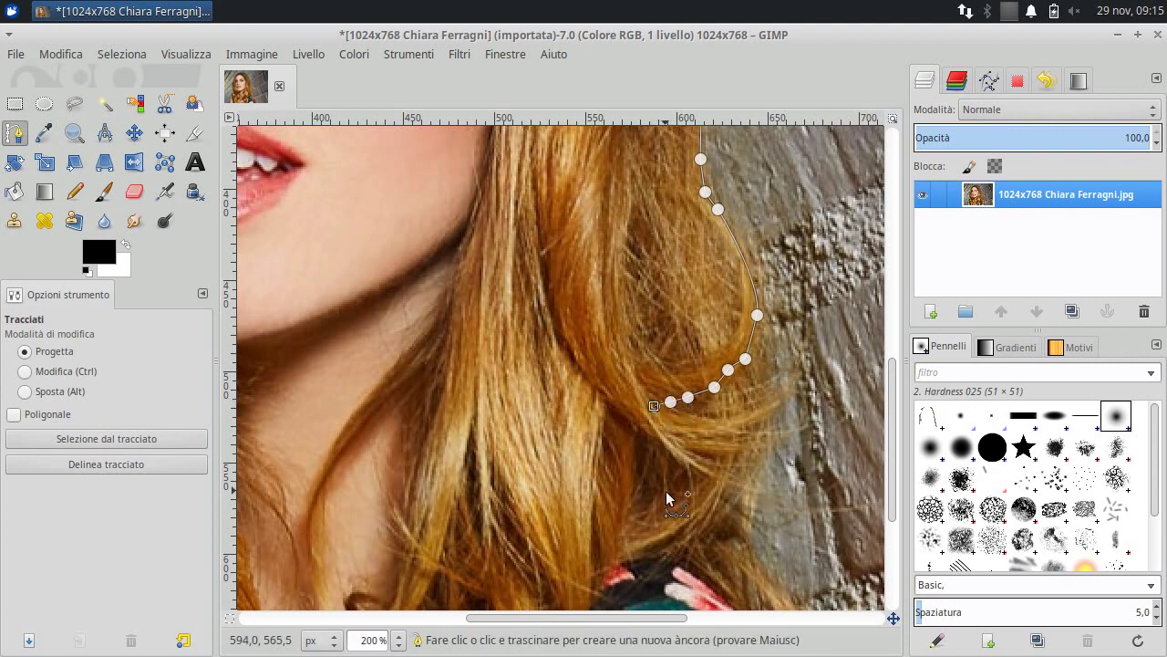
{"action": "left_click", "coordinate": [644, 421]}
{"action": "left_click", "coordinate": [635, 446]}
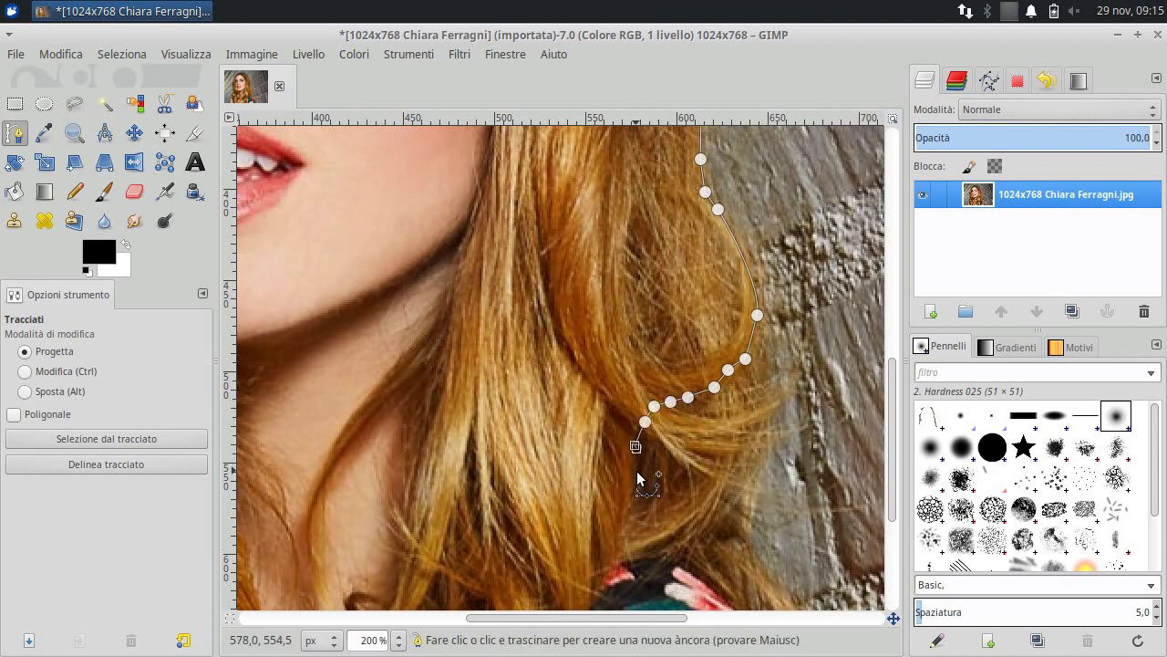
{"action": "left_click", "coordinate": [636, 472]}
{"action": "left_click", "coordinate": [629, 495]}
{"action": "left_click", "coordinate": [633, 524]}
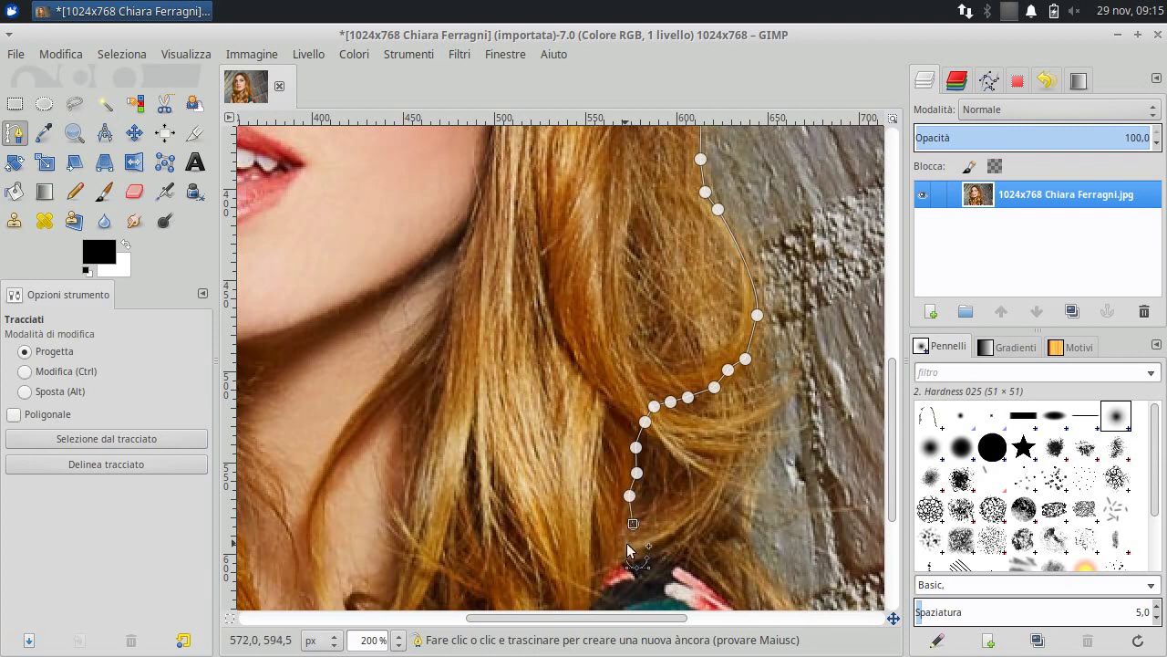
{"action": "left_click", "coordinate": [628, 550]}
- Trace the path over the right shoulder and down to the photo's bottom edge
{"action": "scroll", "coordinate": [682, 553], "scroll_direction": "down", "scroll_amount": 5}
{"action": "left_click", "coordinate": [617, 355]}
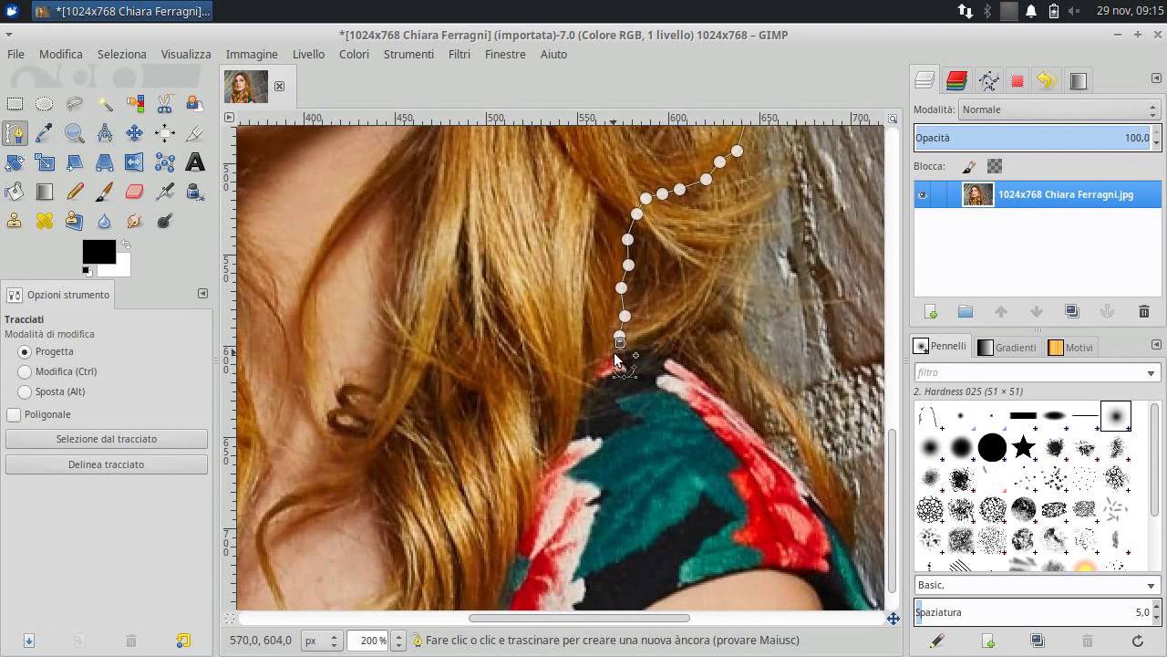
{"action": "left_click", "coordinate": [642, 347]}
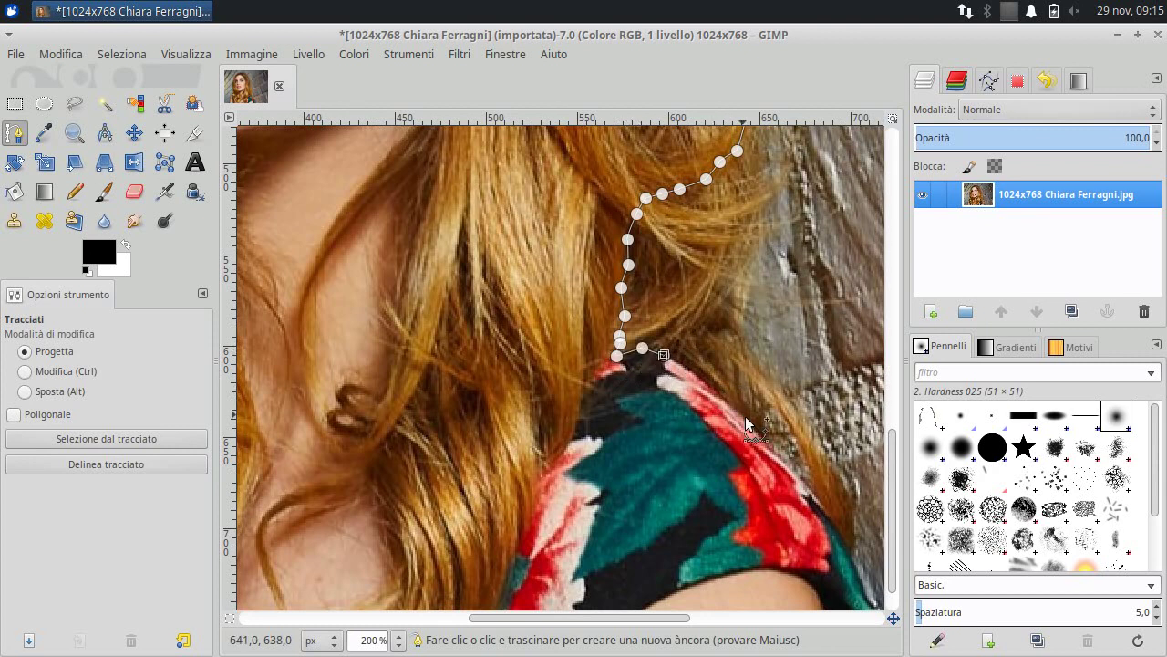
{"action": "mouse_move", "coordinate": [799, 476]}
{"action": "left_mouse_down"}
{"action": "mouse_move", "coordinate": [814, 511]}
{"action": "mouse_move", "coordinate": [794, 368]}
{"action": "left_mouse_up"}
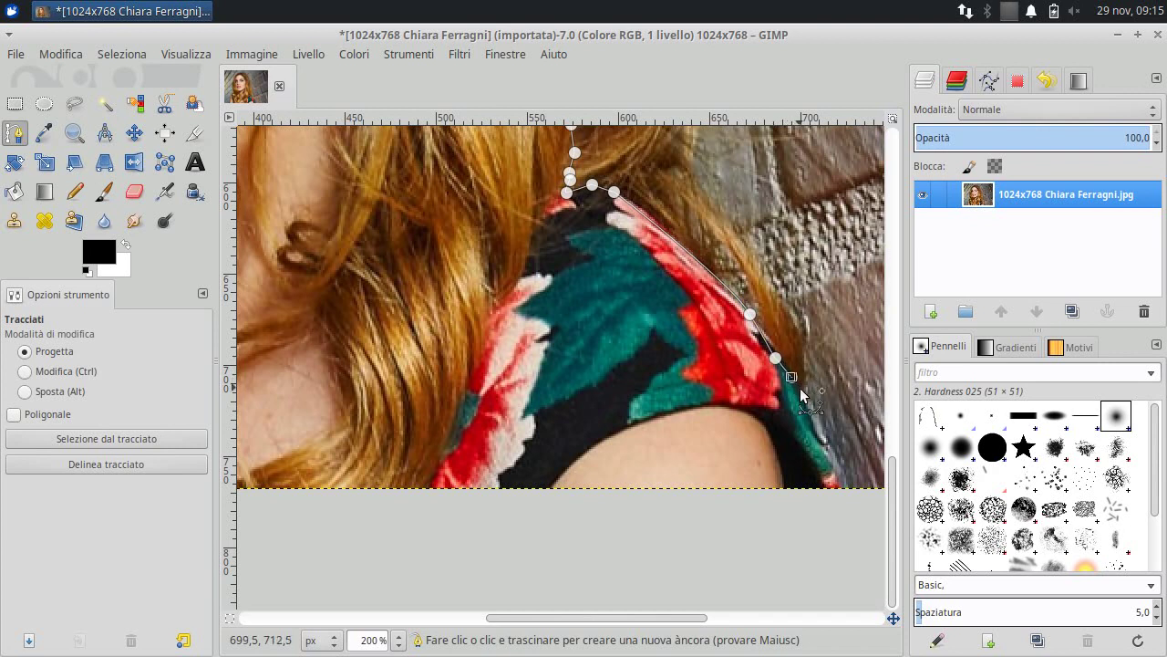
{"action": "left_click", "coordinate": [799, 399]}
{"action": "left_click", "coordinate": [809, 424]}
{"action": "left_click", "coordinate": [827, 463]}
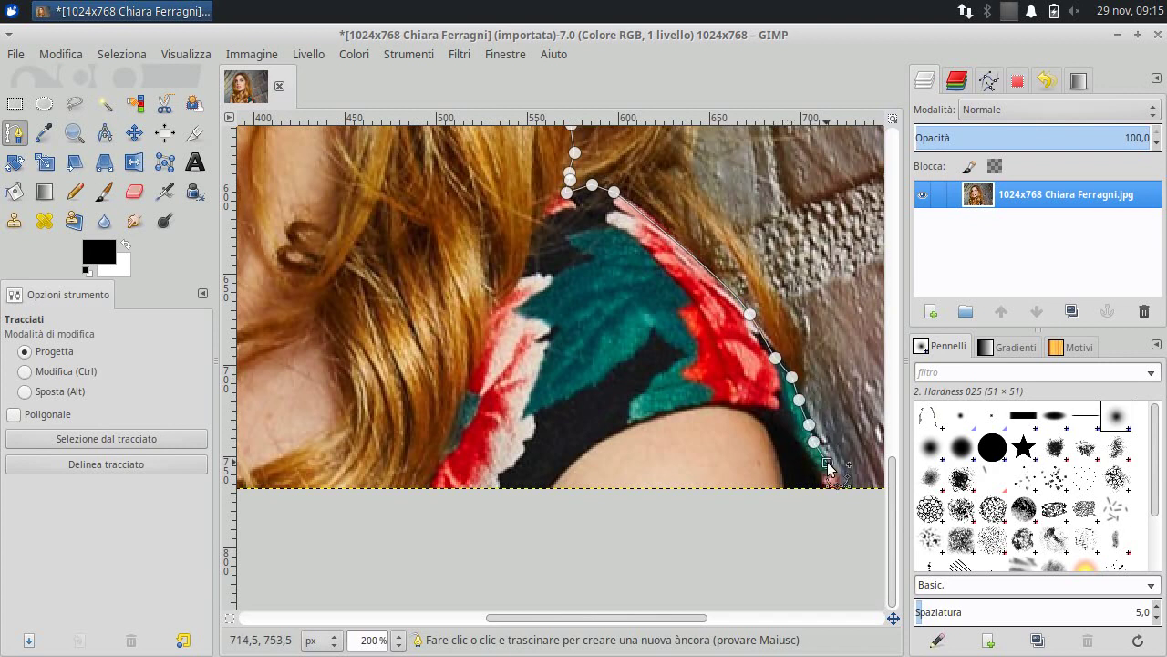
{"action": "left_click_drag", "start_coordinate": [835, 480], "coordinate": [835, 511]}
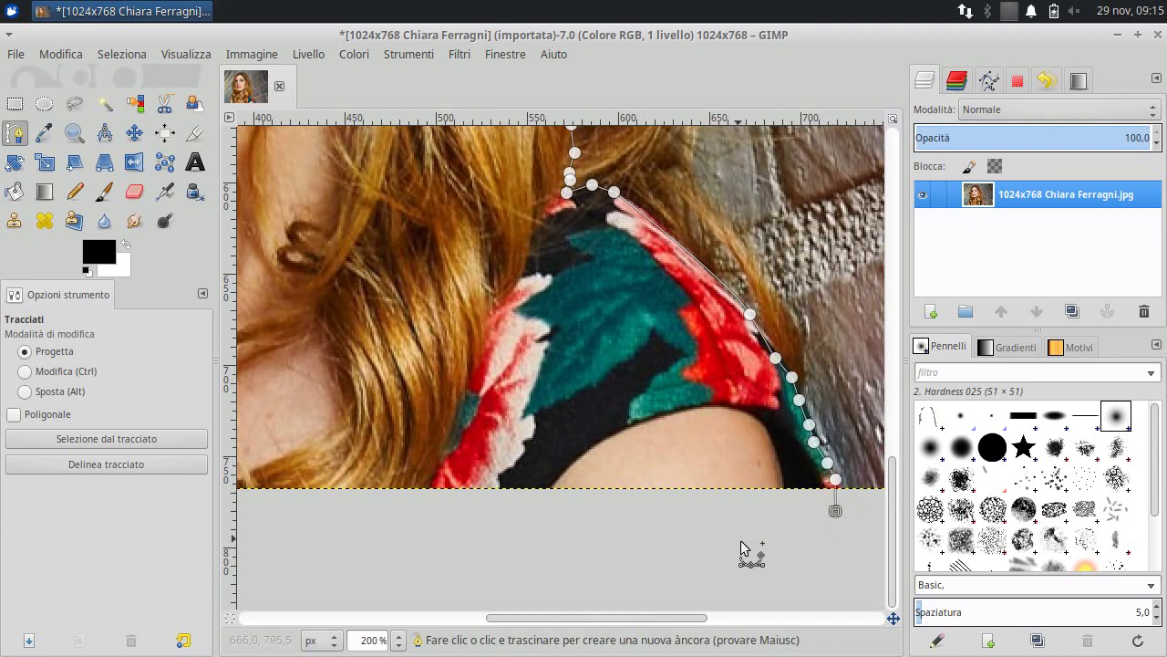
- Close the path by joining it to the starting anchor, then smooth the left shoulder curve
{"action": "left_click_drag", "start_coordinate": [581, 555], "coordinate": [758, 400]}
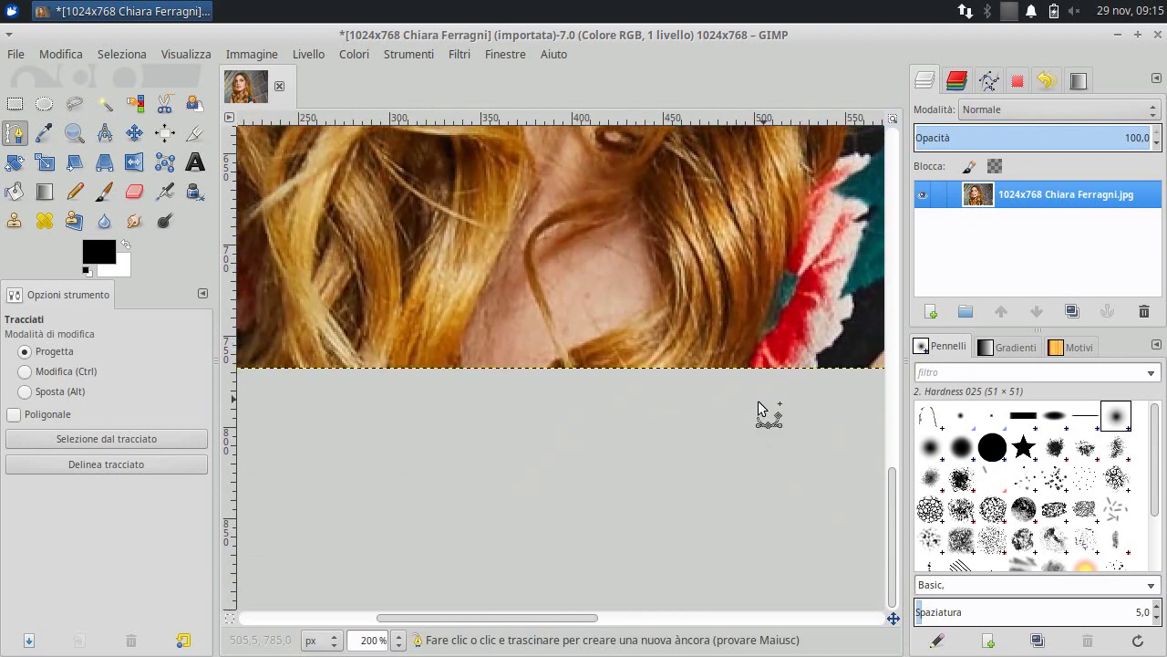
{"action": "scroll", "coordinate": [602, 451], "scroll_direction": "left", "scroll_amount": 3}
{"action": "scroll", "coordinate": [602, 451], "scroll_direction": "left", "scroll_amount": 1}
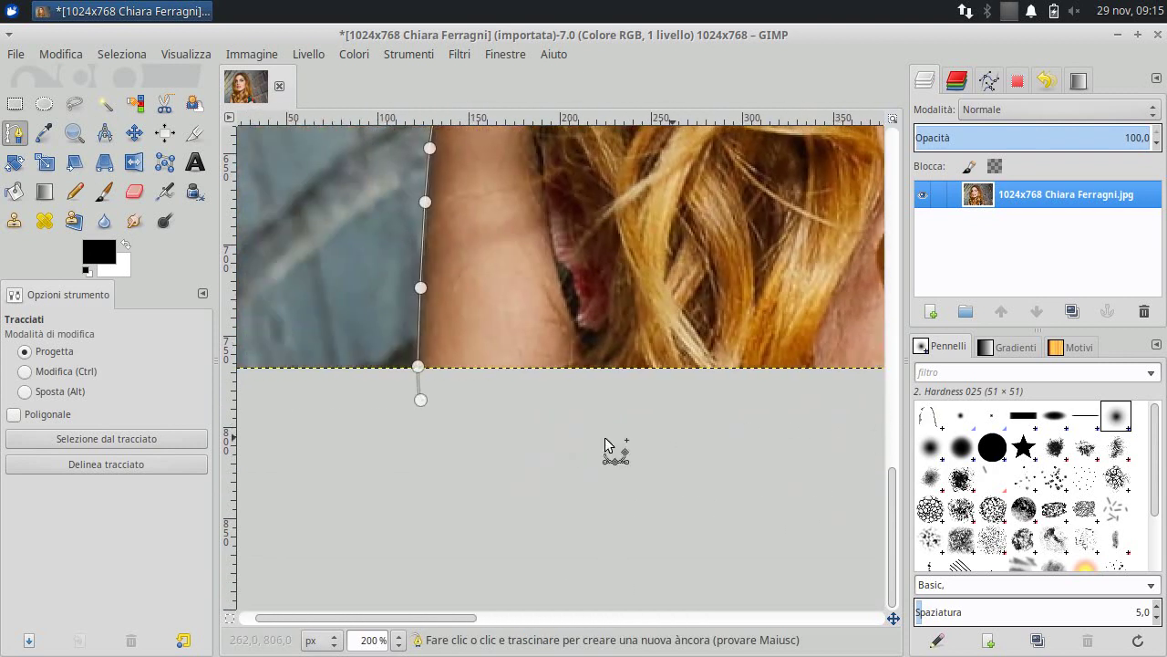
{"action": "key", "text": "ctrl"}
{"action": "left_click", "coordinate": [421, 402], "text": "ctrl"}
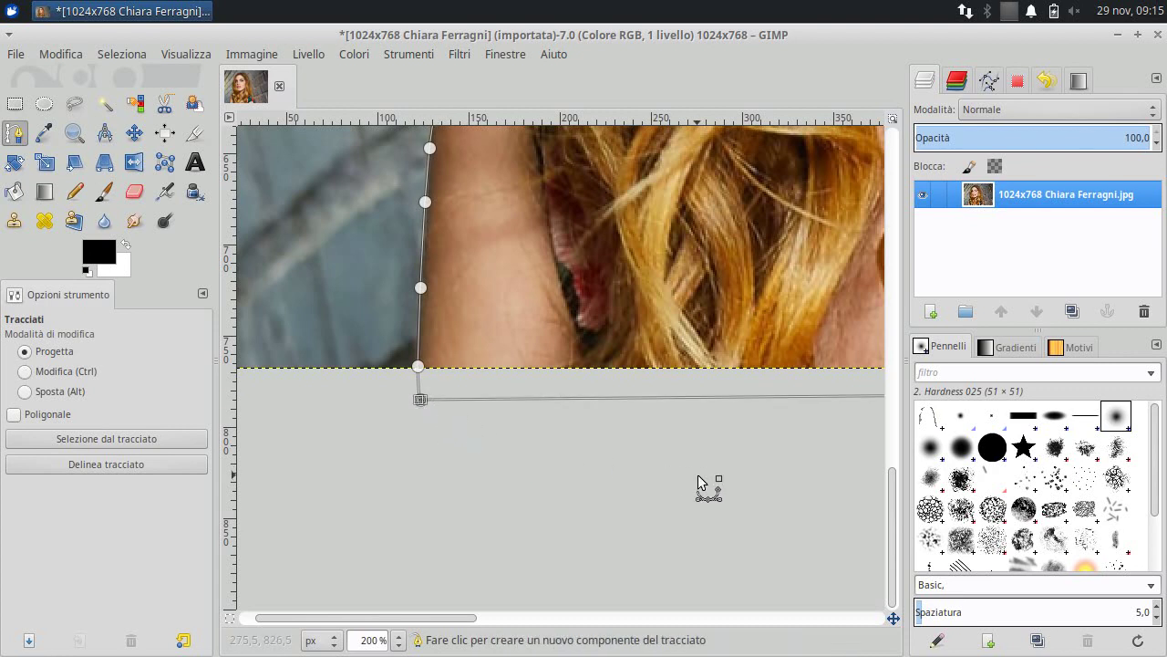
{"action": "scroll", "coordinate": [721, 465], "scroll_direction": "up", "scroll_amount": 5}
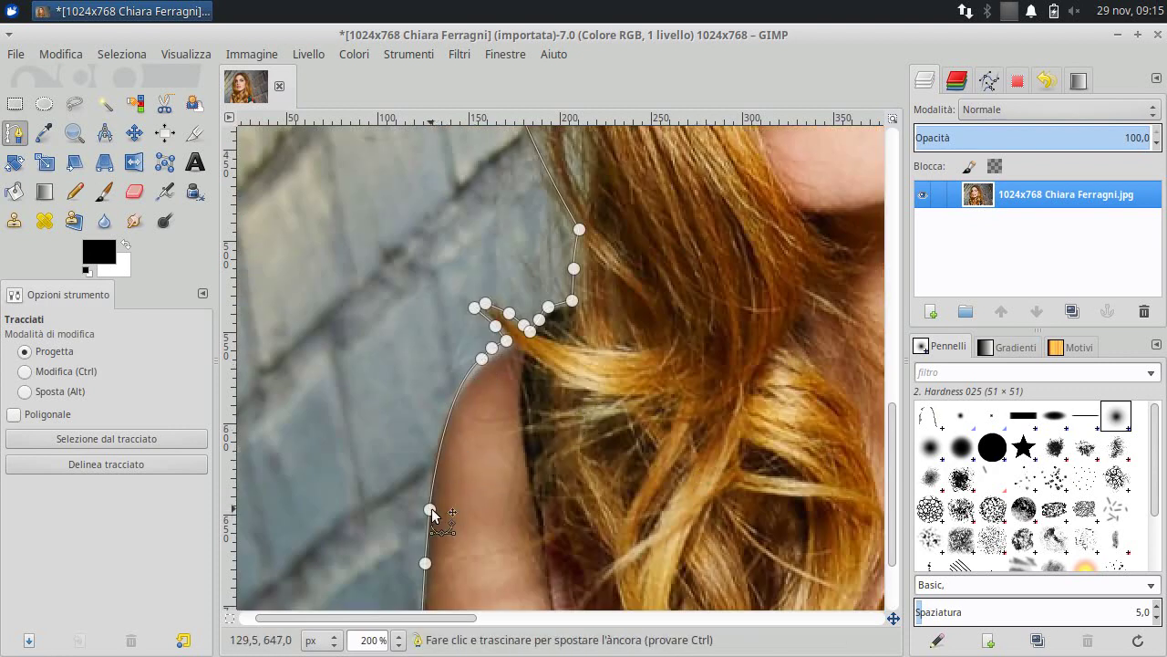
{"action": "key", "text": "ctrl"}
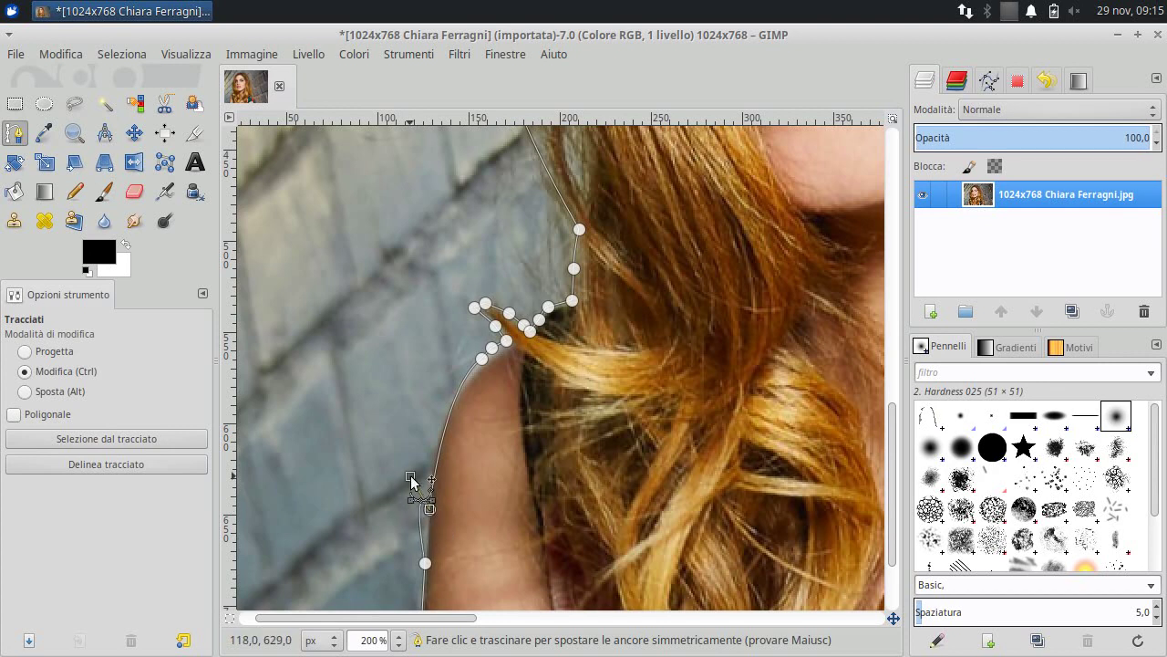
{"action": "mouse_move", "coordinate": [411, 475]}
{"action": "left_mouse_down"}
{"action": "mouse_move", "coordinate": [424, 461]}
{"action": "mouse_move", "coordinate": [429, 509]}
{"action": "left_mouse_up"}
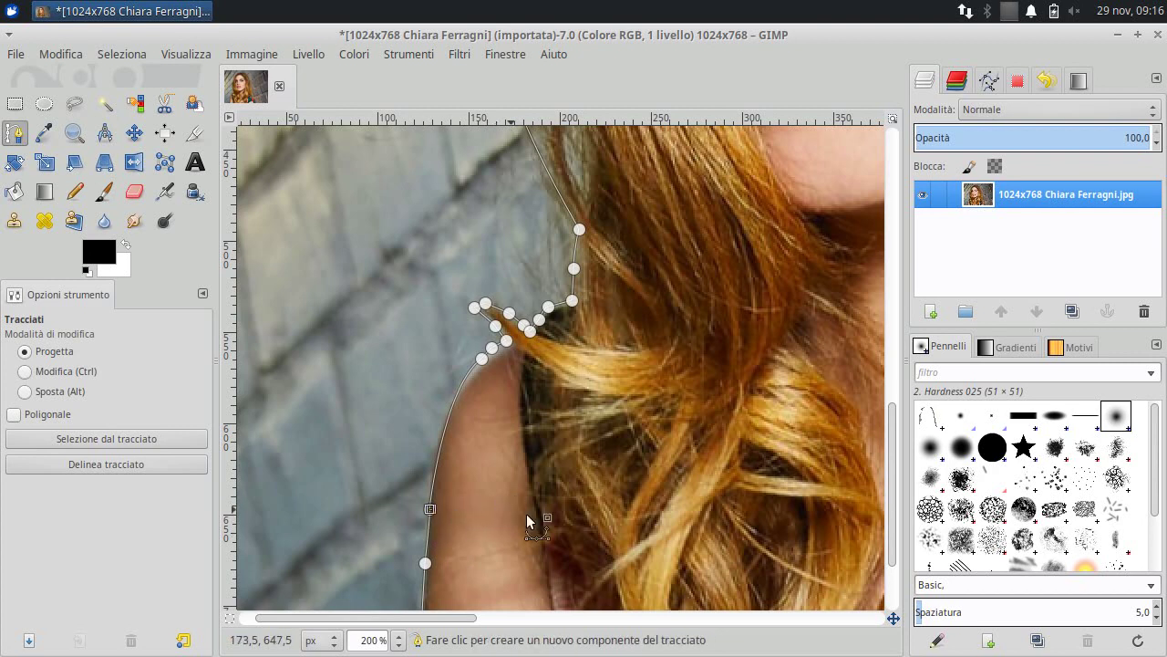
{"action": "scroll", "coordinate": [552, 483], "scroll_direction": "down", "scroll_amount": 2, "text": "ctrl"}
{"action": "scroll", "coordinate": [551, 483], "scroll_direction": "down", "scroll_amount": 1, "text": "ctrl"}
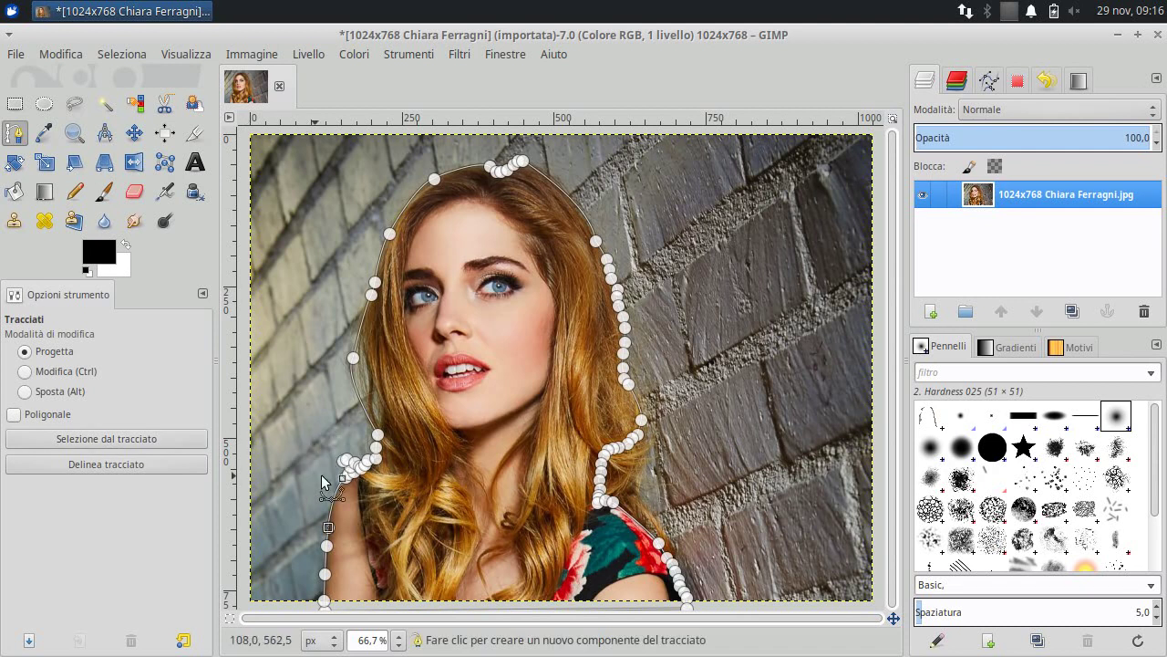
- Tweak the left hair-edge anchor, then convert the path into a selection of head and shoulders
{"action": "left_click", "coordinate": [355, 360]}
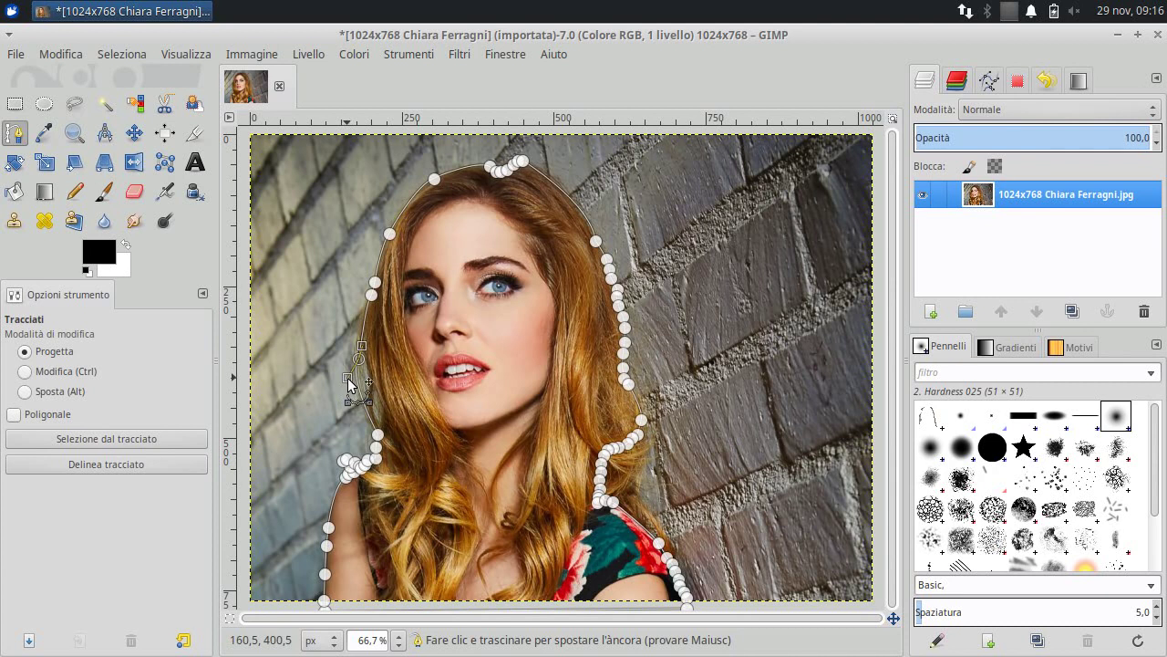
{"action": "left_click_drag", "start_coordinate": [347, 379], "coordinate": [353, 381]}
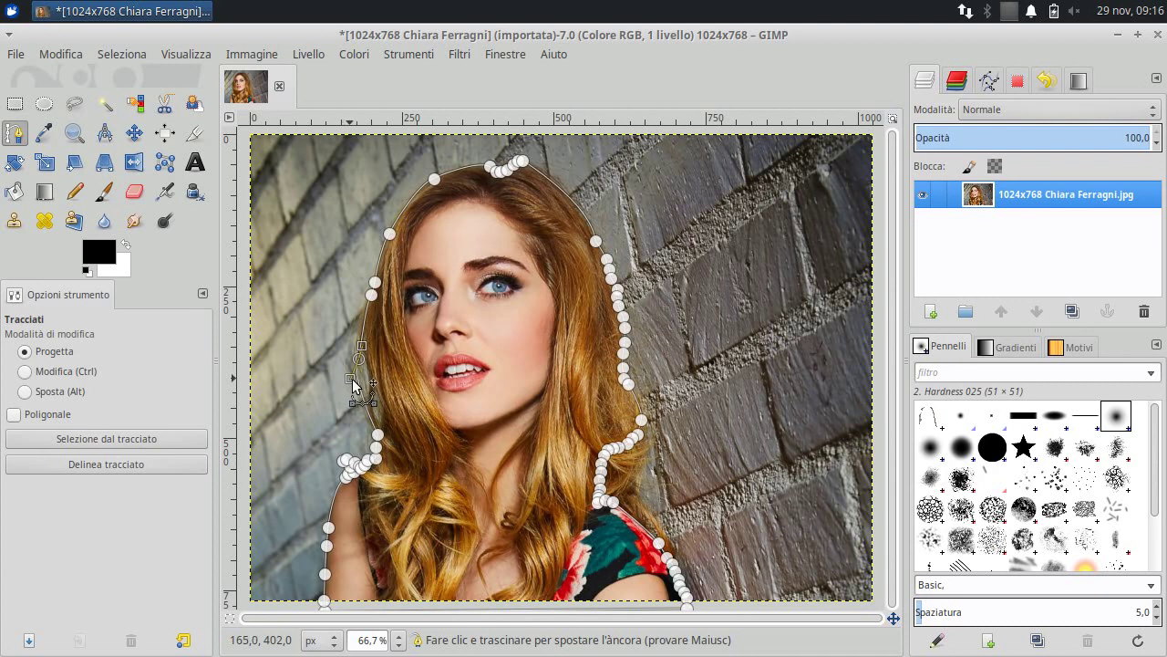
{"action": "left_click", "coordinate": [175, 439]}
{"action": "left_click", "coordinate": [989, 80]}
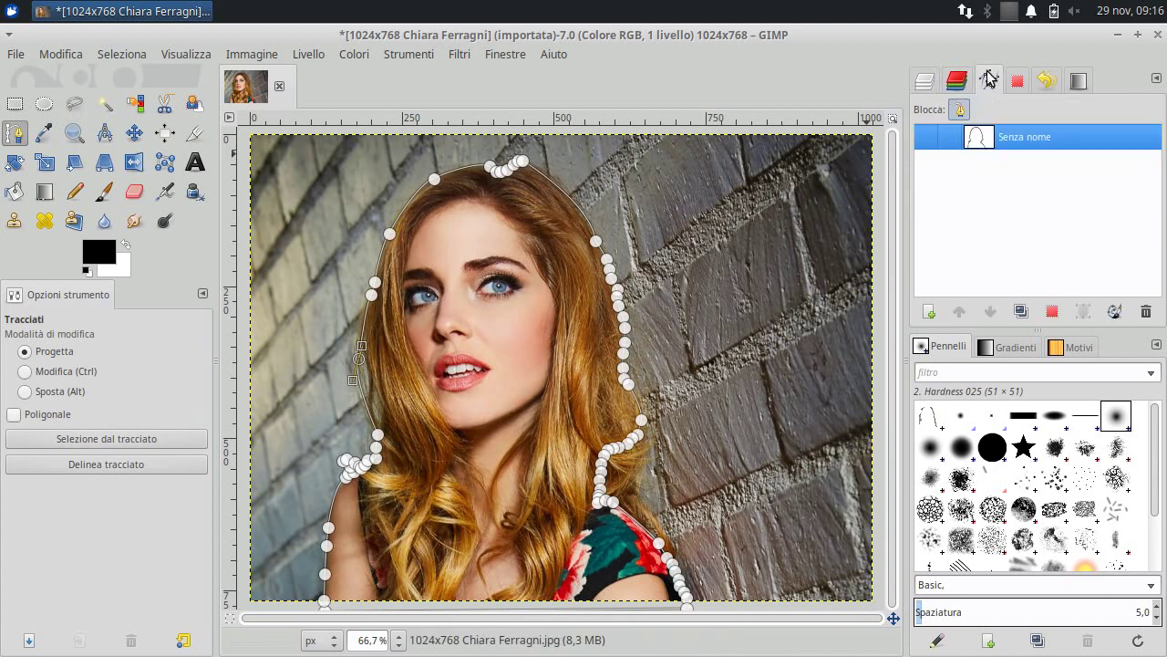
{"action": "left_click", "coordinate": [926, 82]}
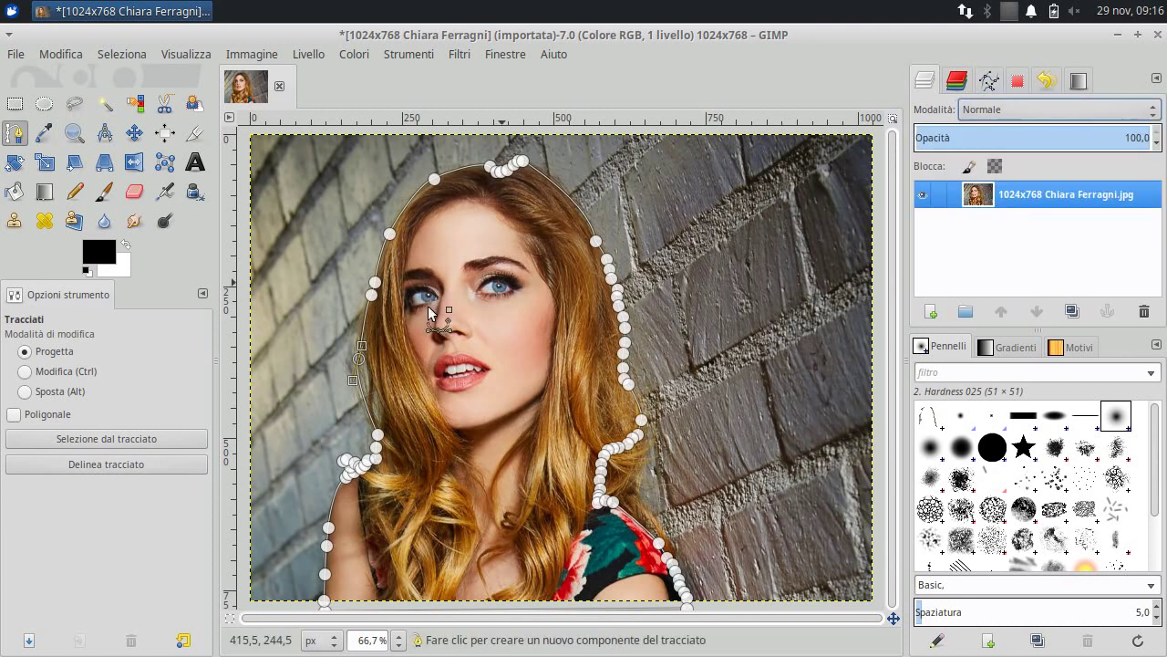
{"action": "left_click", "coordinate": [103, 440]}
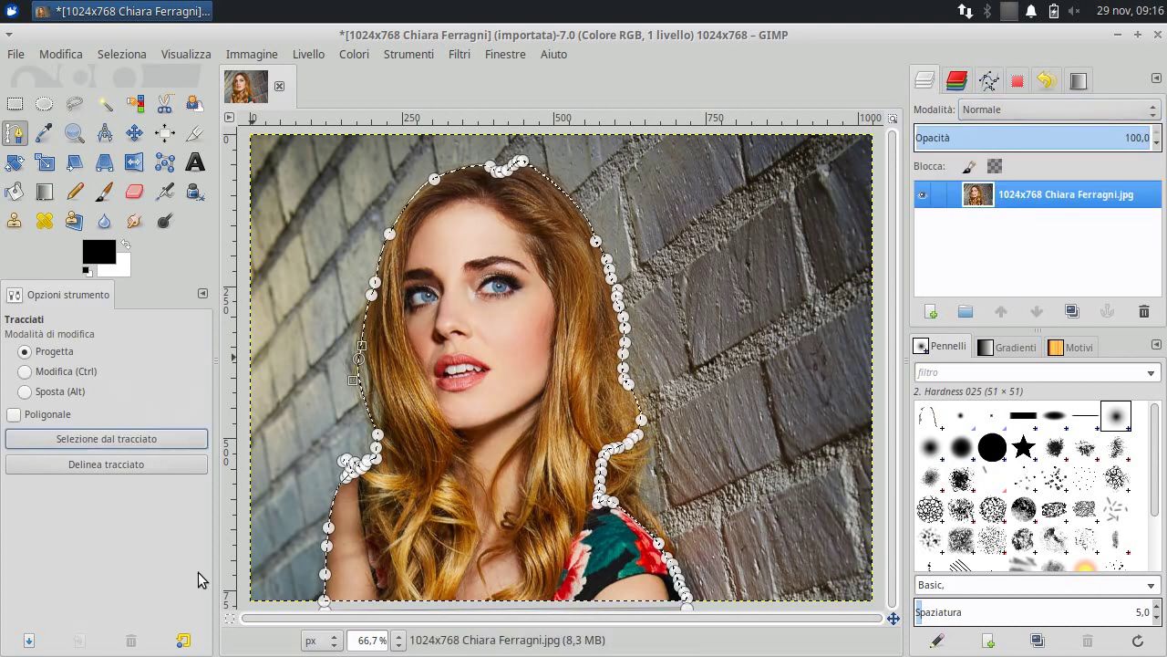
{"action": "left_click", "coordinate": [134, 134]}
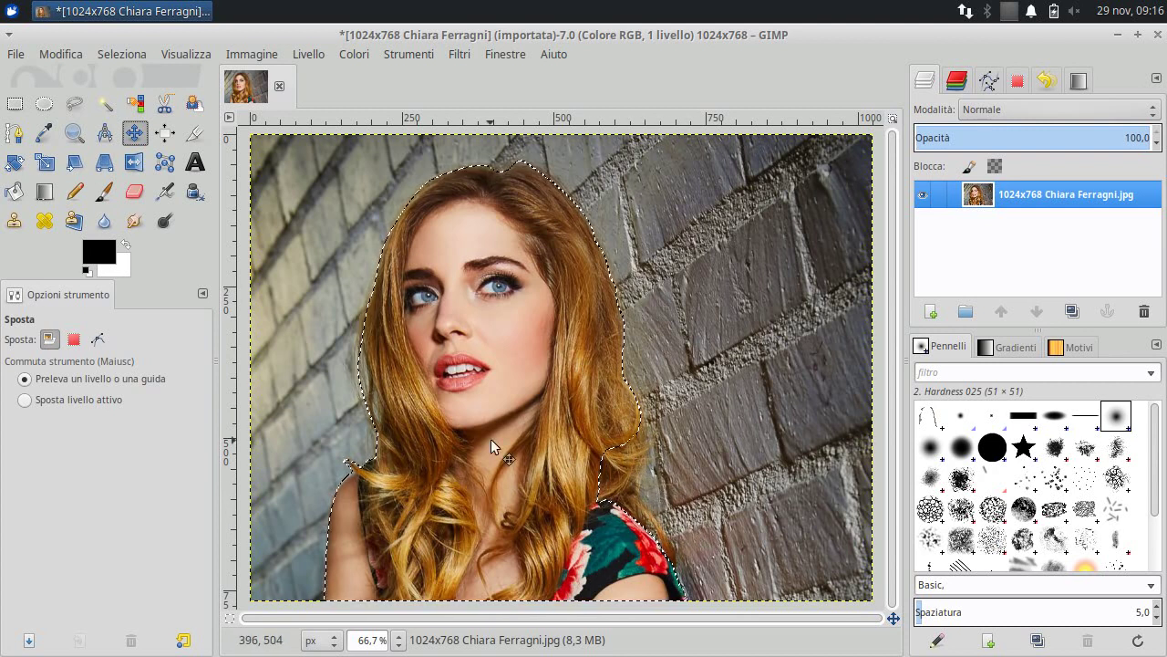
- Invert the selection so it covers the brick-wall background
{"action": "left_click", "coordinate": [103, 53]}
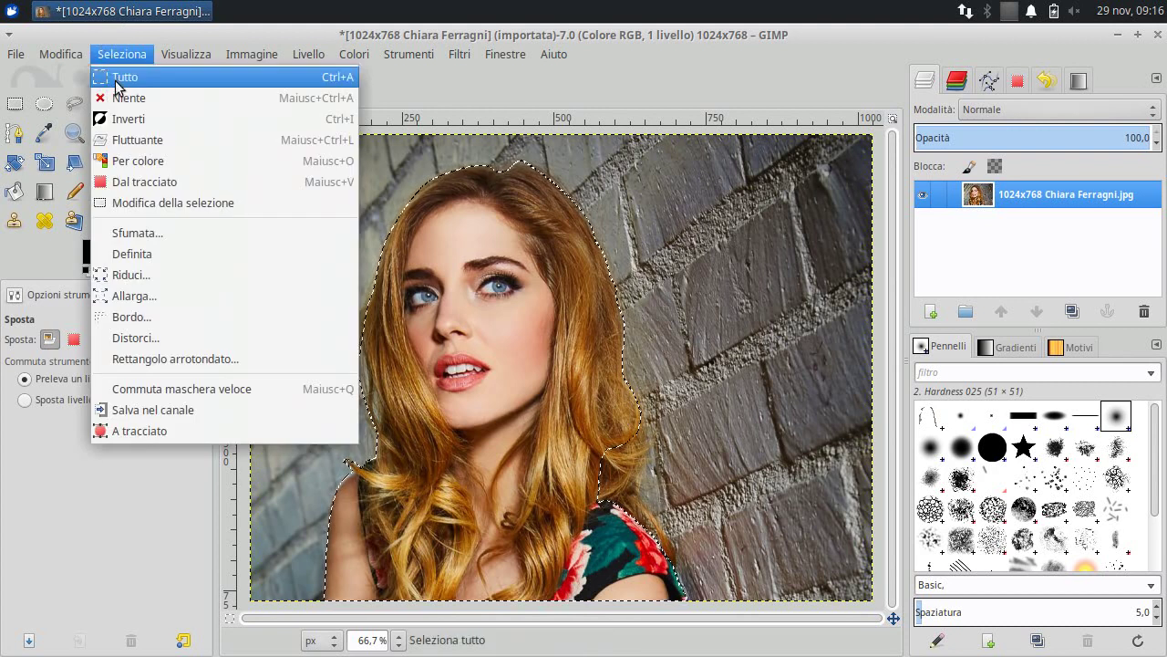
{"action": "left_click", "coordinate": [128, 119]}
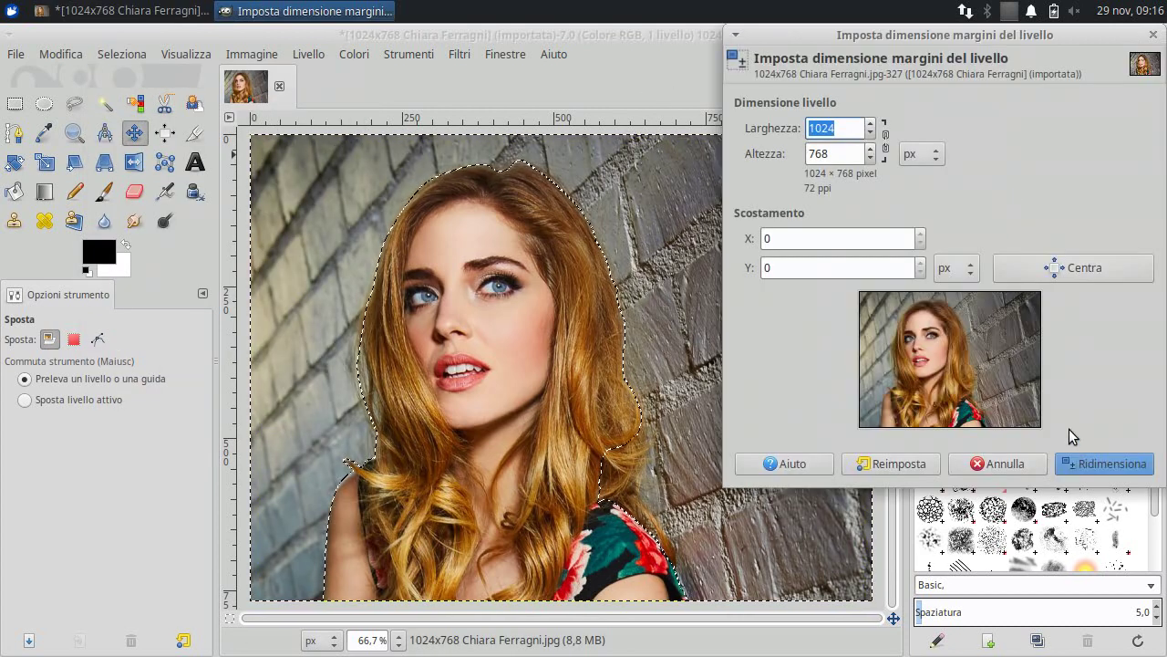
{"action": "left_click", "coordinate": [1003, 463]}
- Duplicate the photo layer, add an alpha channel to the copy, and delete the background
{"action": "right_click", "coordinate": [1056, 198]}
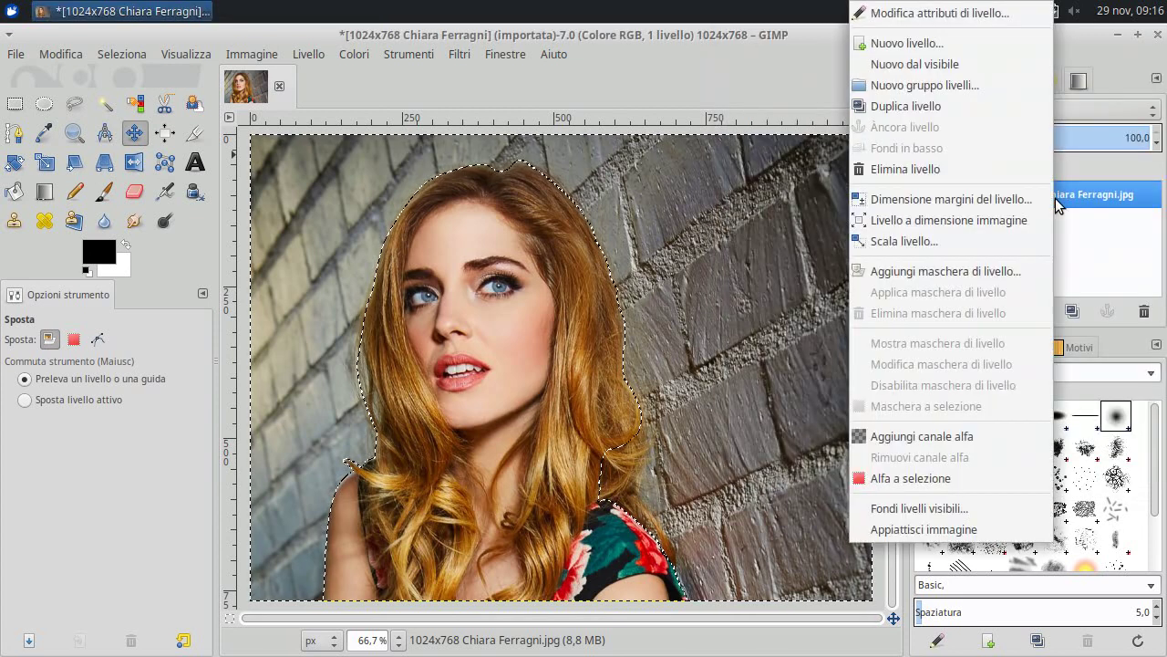
{"action": "left_click", "coordinate": [970, 106]}
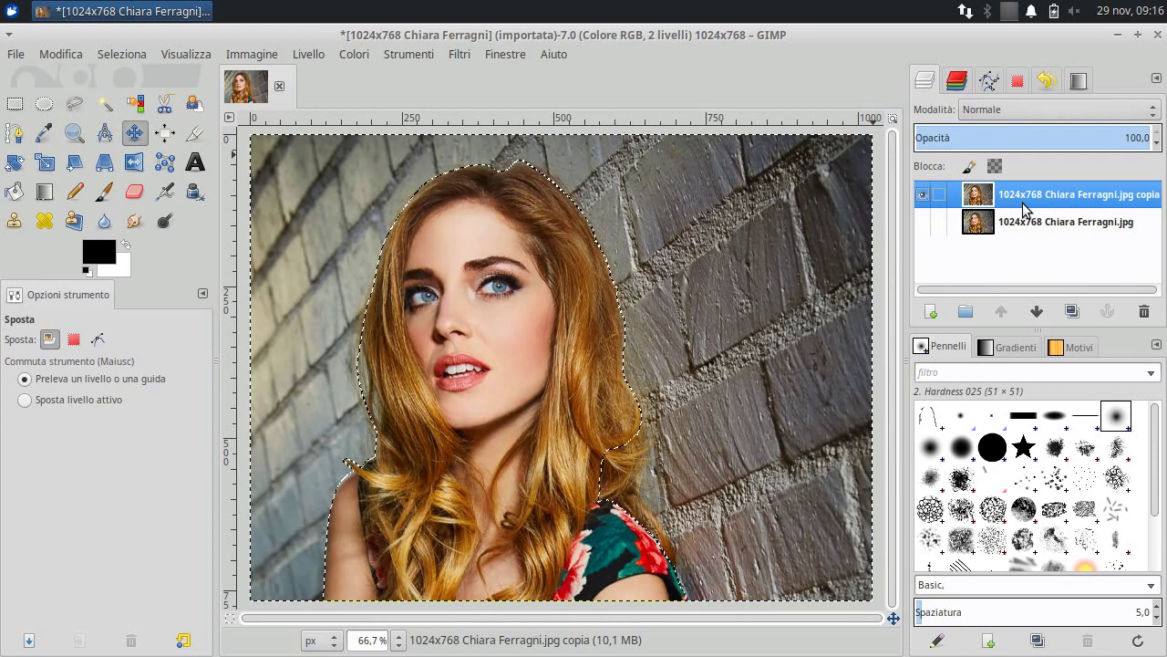
{"action": "right_click", "coordinate": [1023, 197]}
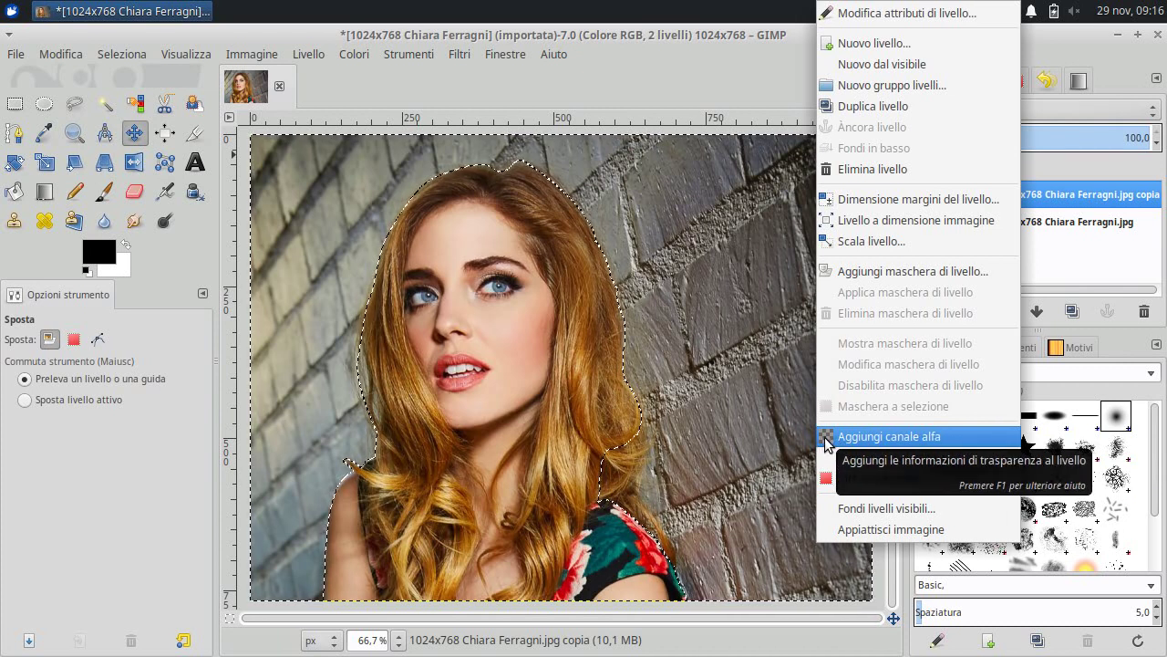
{"action": "left_click", "coordinate": [828, 443]}
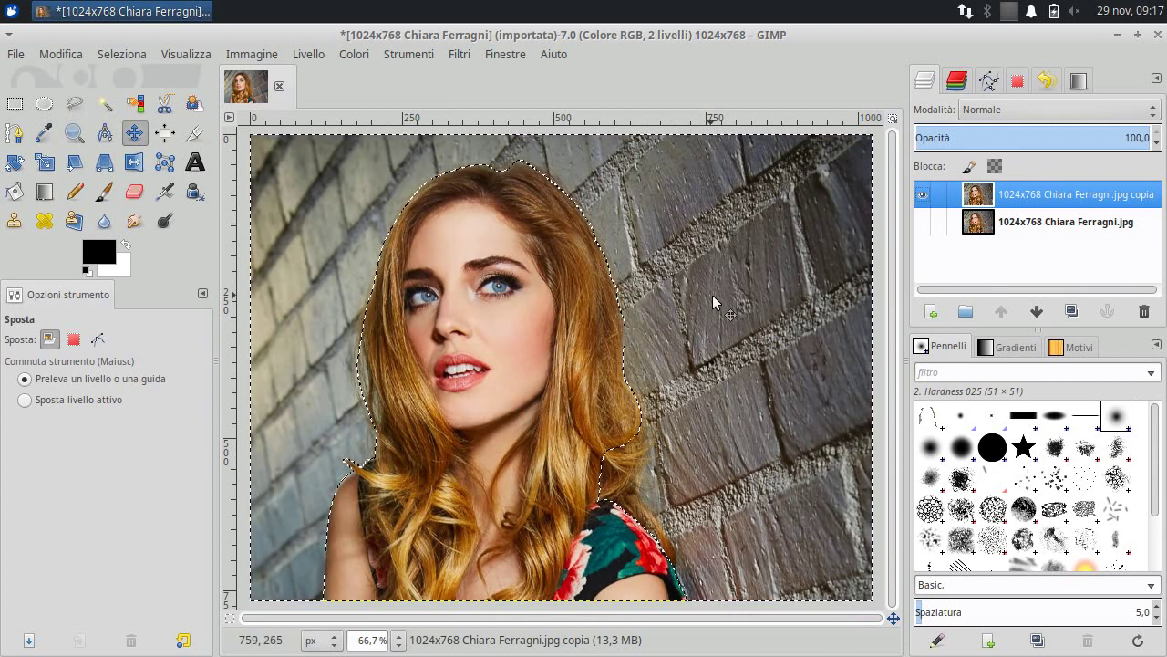
{"action": "key", "text": "Delete"}
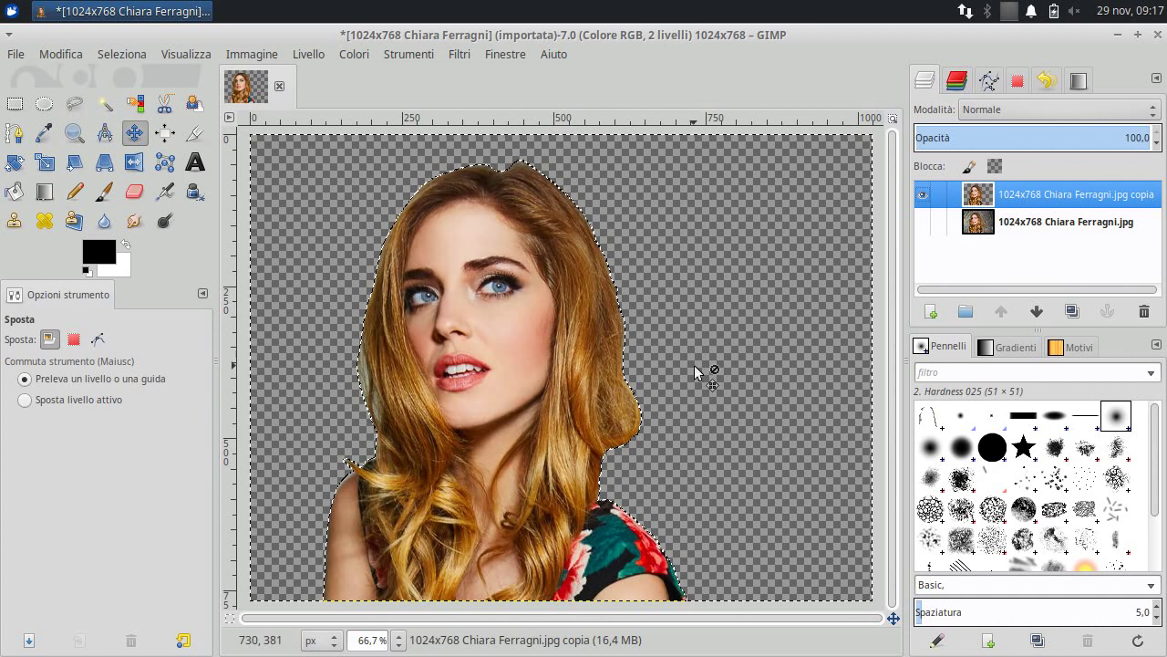
- Deselect all and add a white-filled layer placed beneath the cut-out copy
{"action": "left_click", "coordinate": [117, 54]}
{"action": "left_click", "coordinate": [119, 98]}
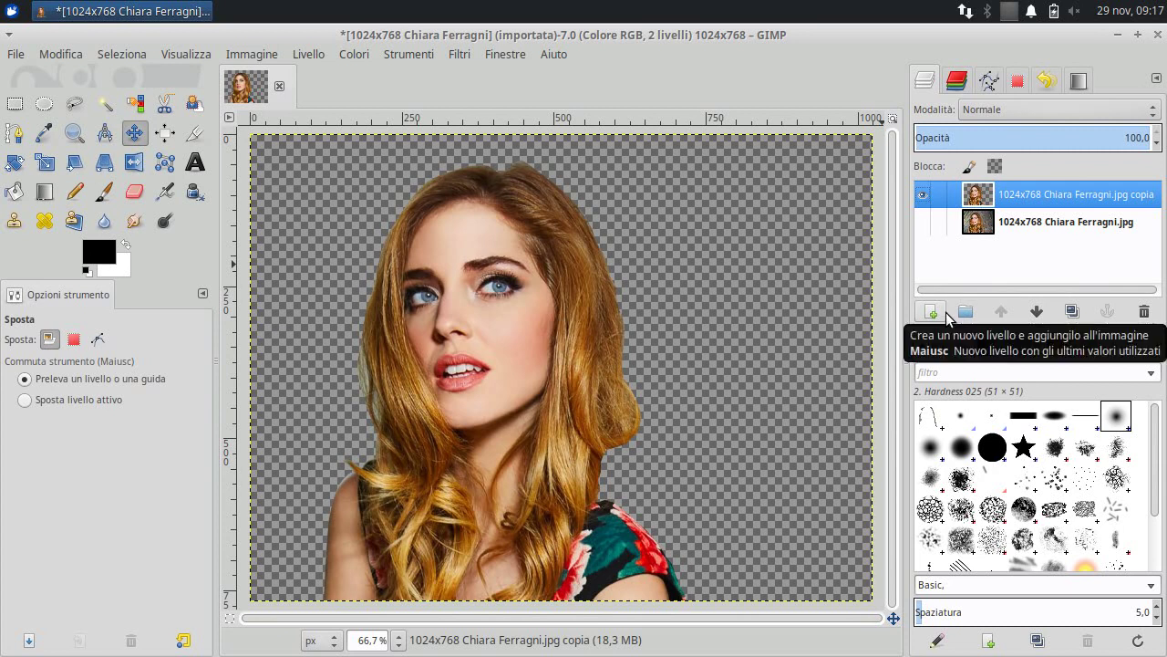
{"action": "right_click", "coordinate": [990, 202]}
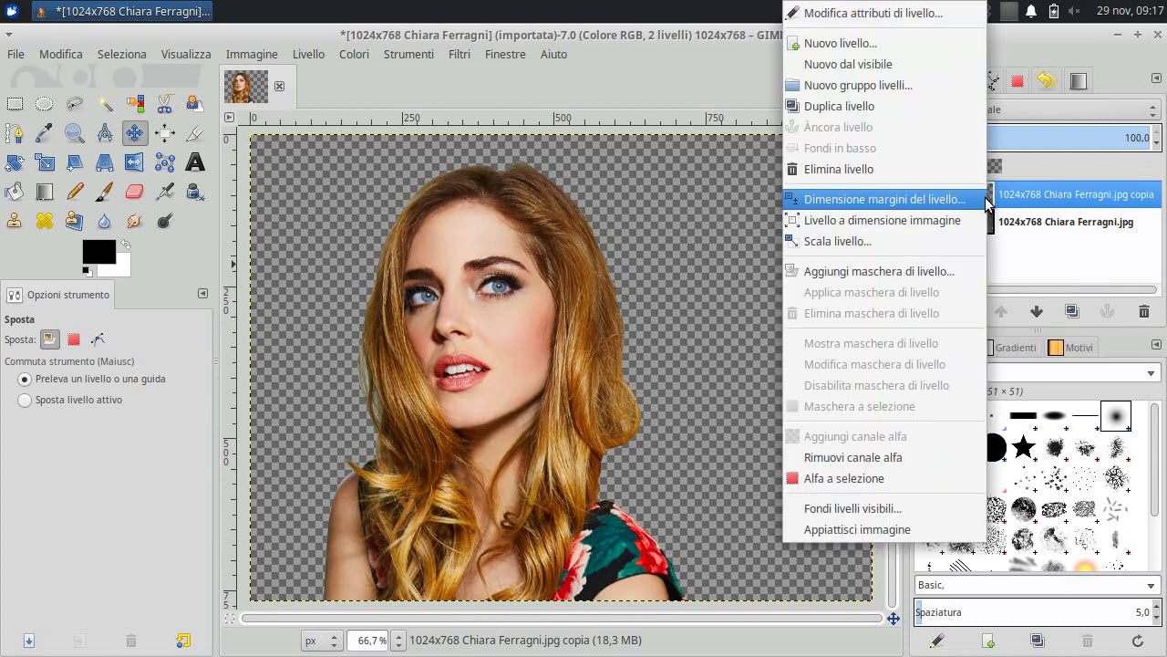
{"action": "left_click", "coordinate": [920, 43]}
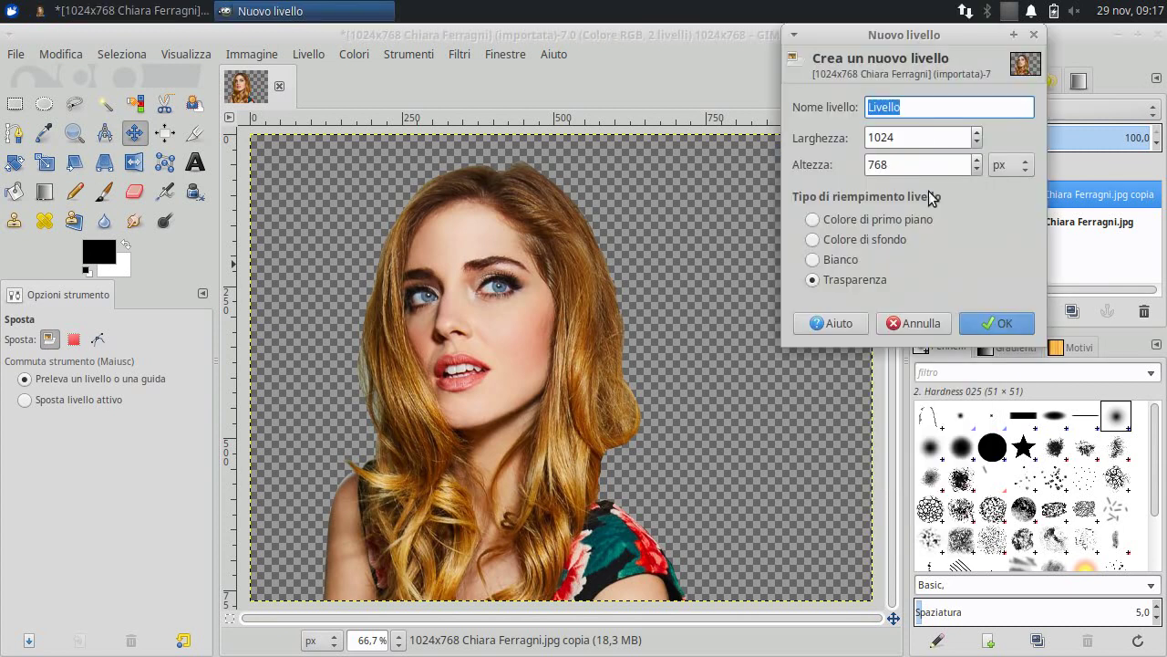
{"action": "left_click", "coordinate": [812, 259]}
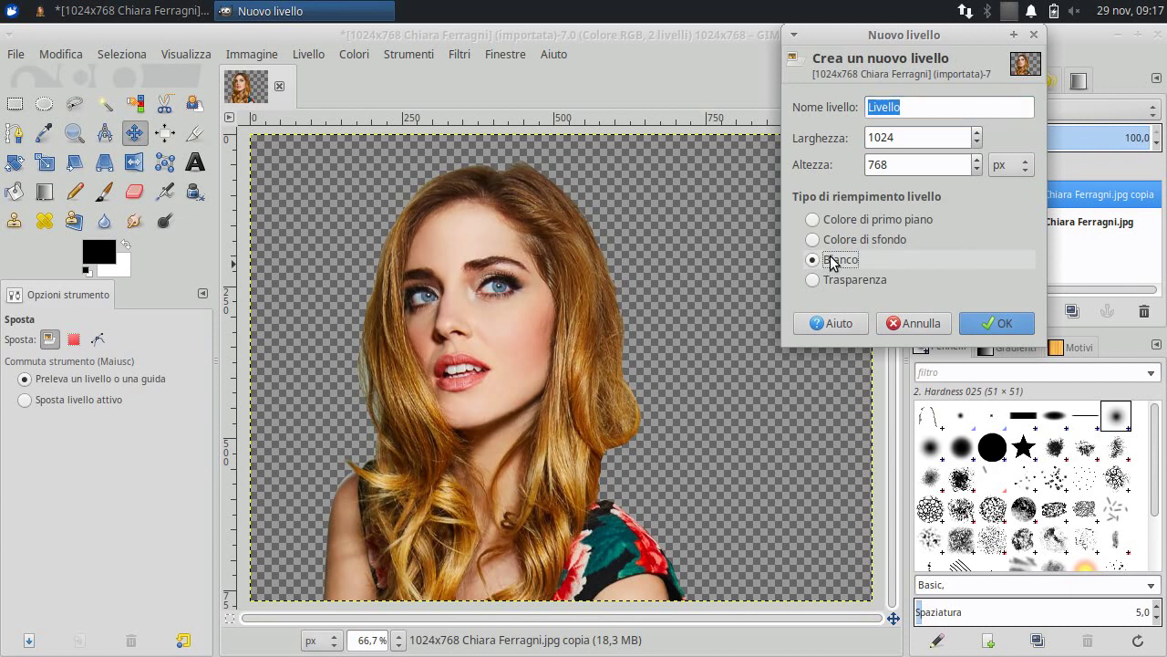
{"action": "left_click", "coordinate": [985, 323]}
{"action": "left_click_drag", "start_coordinate": [1006, 199], "coordinate": [1008, 238]}
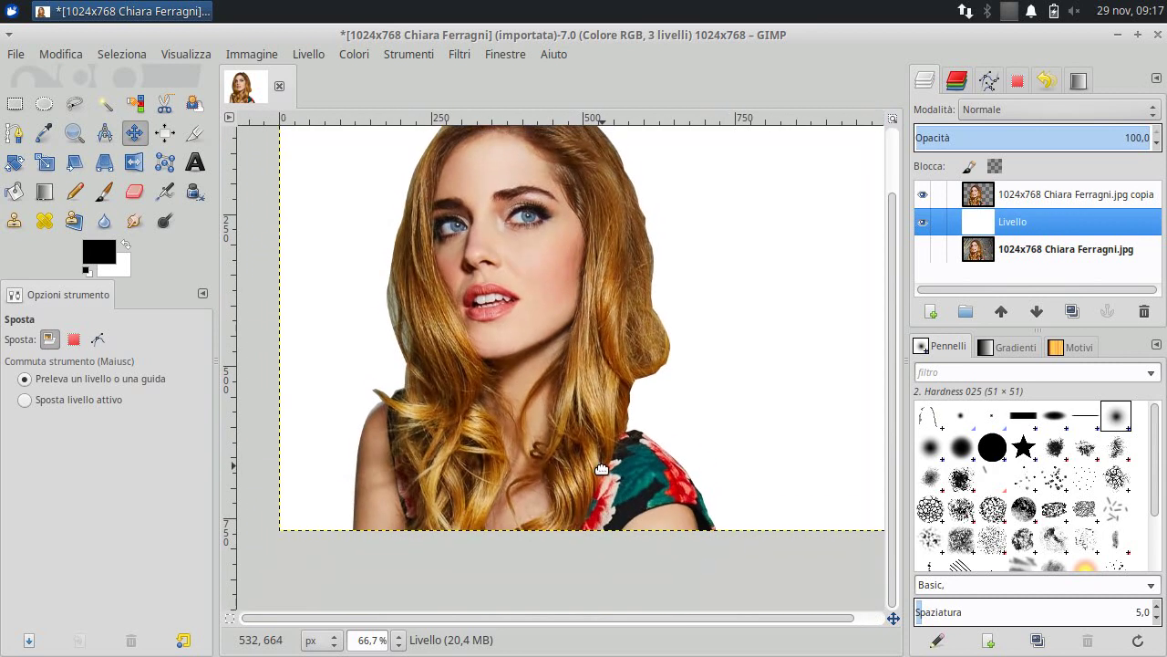
{"action": "mouse_move", "coordinate": [573, 539]}
{"action": "left_mouse_down"}
{"action": "mouse_move", "coordinate": [611, 525]}
{"action": "mouse_move", "coordinate": [595, 490]}
{"action": "left_mouse_up"}
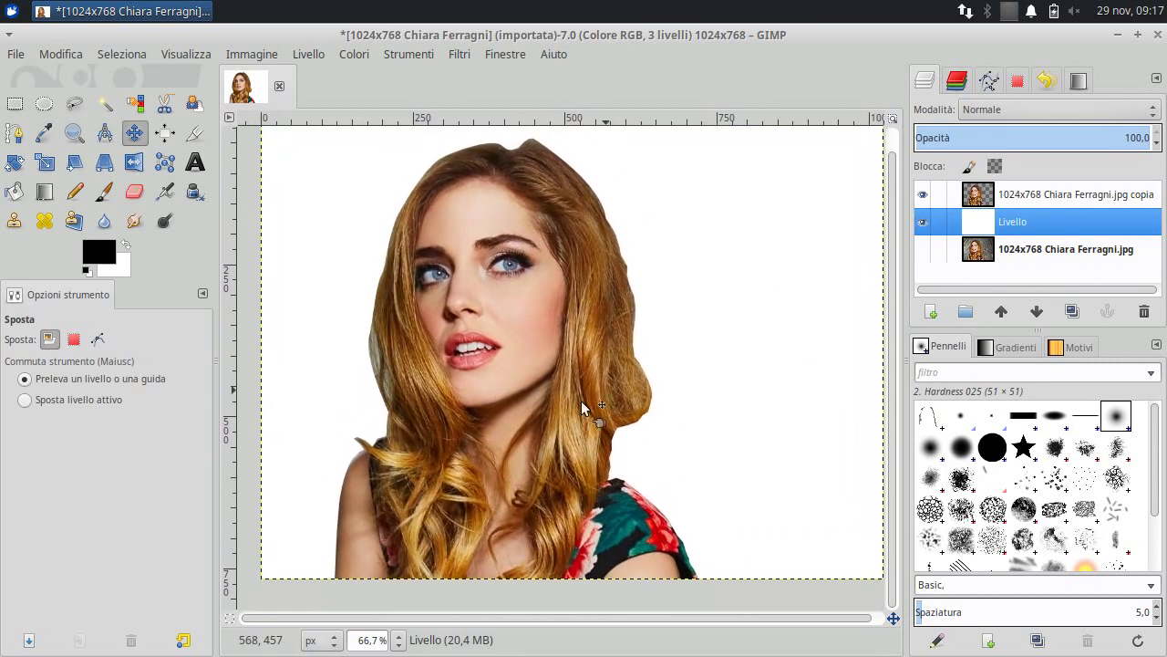
{"action": "key", "text": "1"}
{"action": "key", "text": "2"}
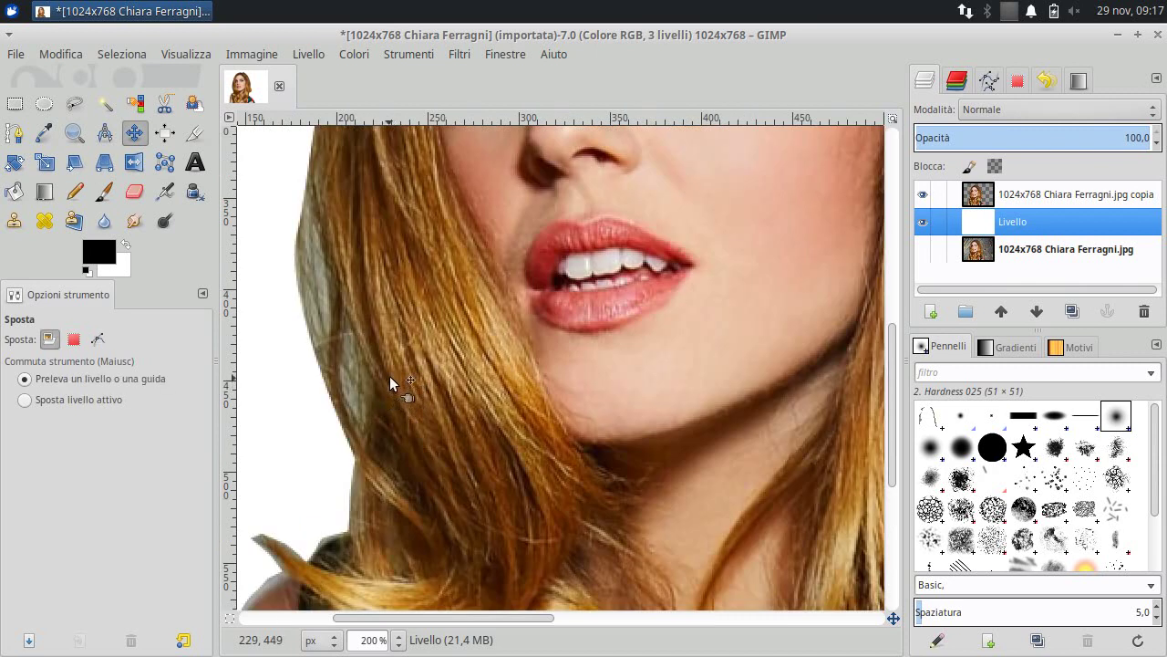
- Set up the Clone tool with a brush of about 37 and a source on clean hair
{"action": "left_click", "coordinate": [15, 222]}
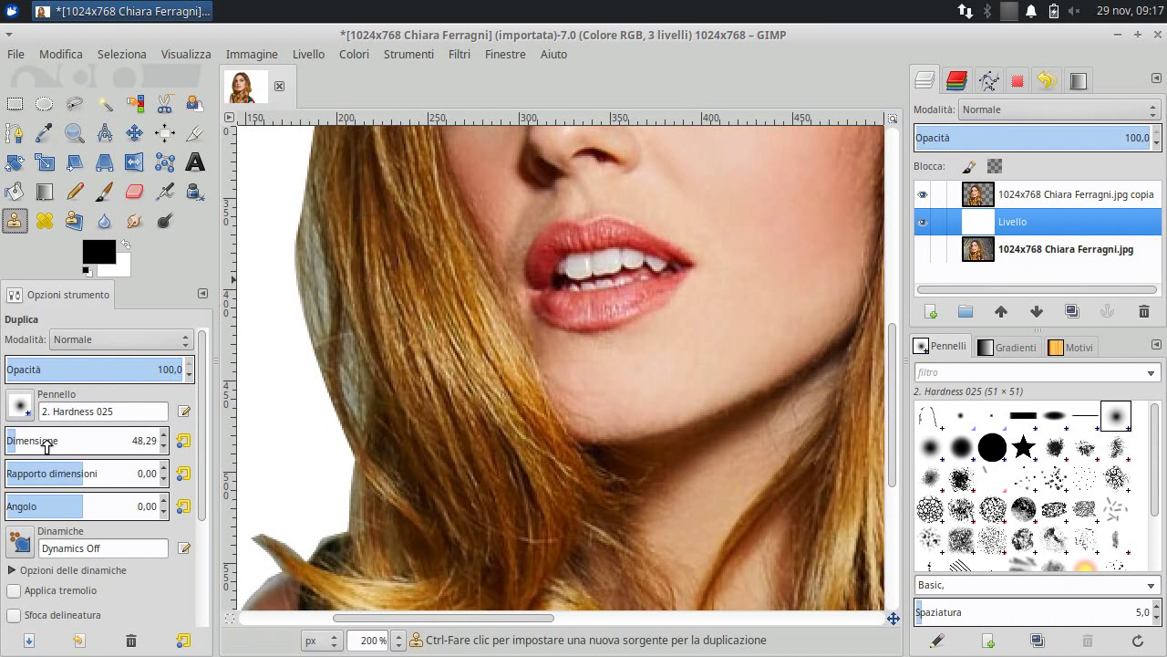
{"action": "left_click_drag", "start_coordinate": [39, 442], "coordinate": [21, 444]}
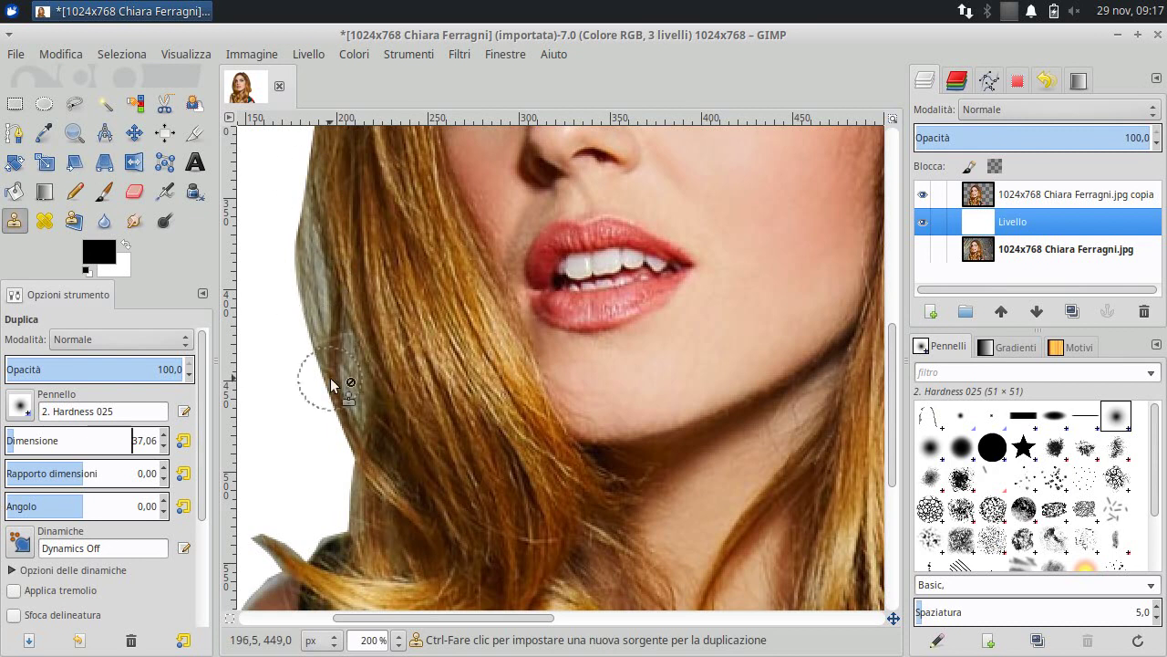
{"action": "key", "text": "ctrl"}
{"action": "left_click", "coordinate": [402, 253], "text": "ctrl"}
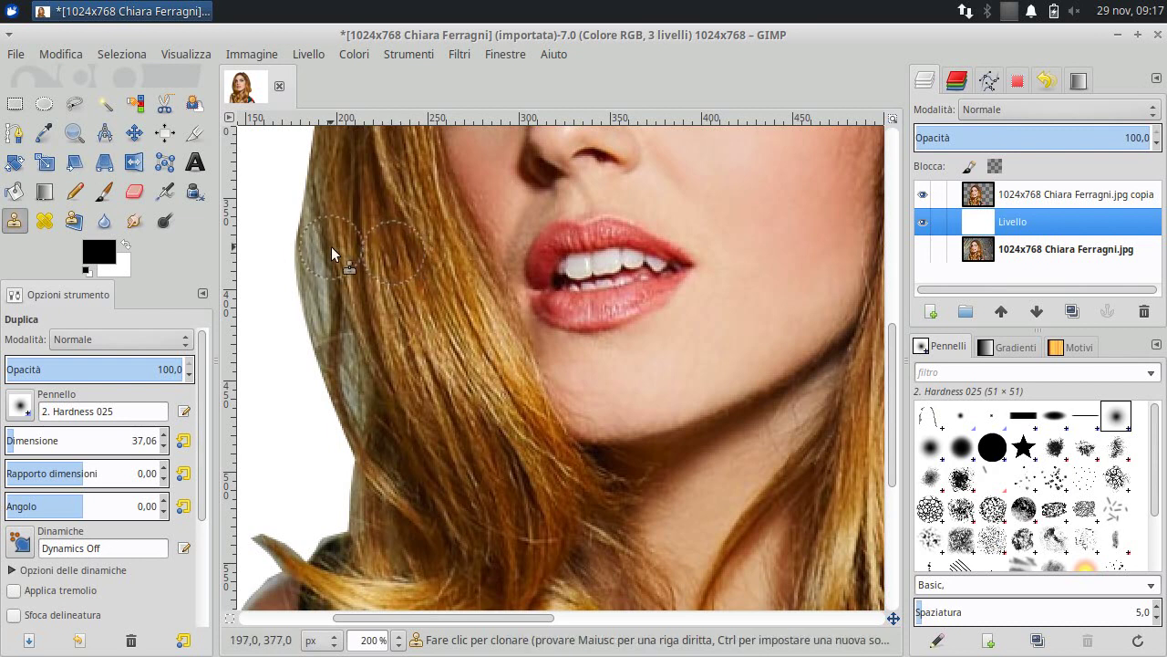
- On the cut-out copy layer, clone brown hair over the grey wall patch along the hair edge
{"action": "left_click", "coordinate": [1000, 194]}
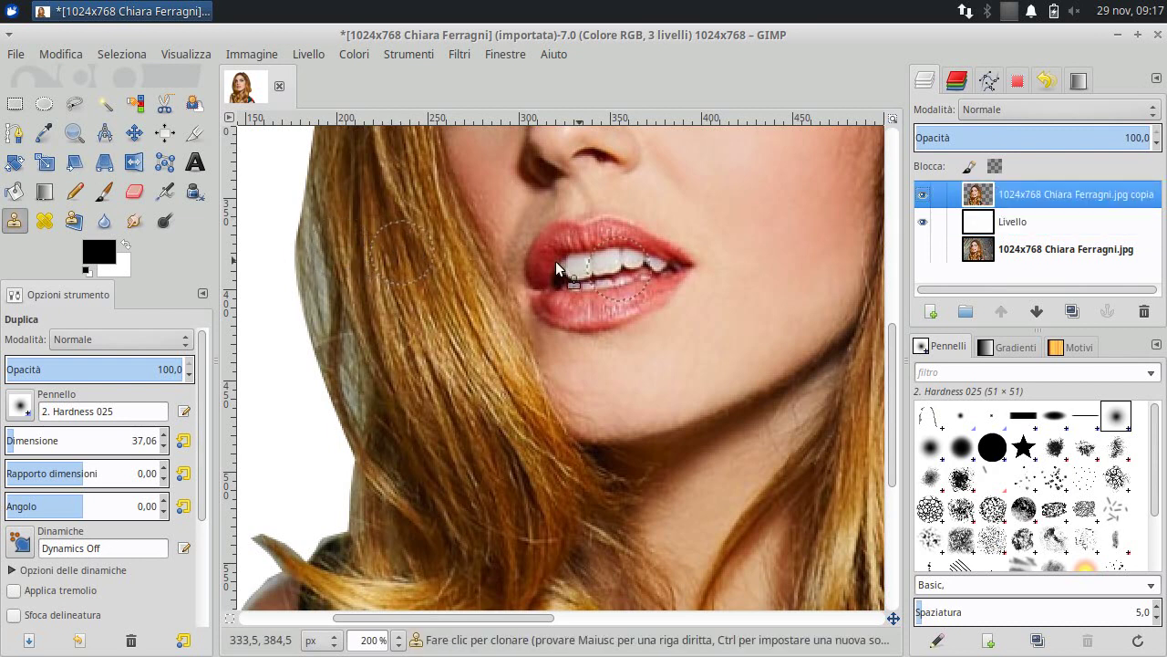
{"action": "left_click", "coordinate": [332, 258]}
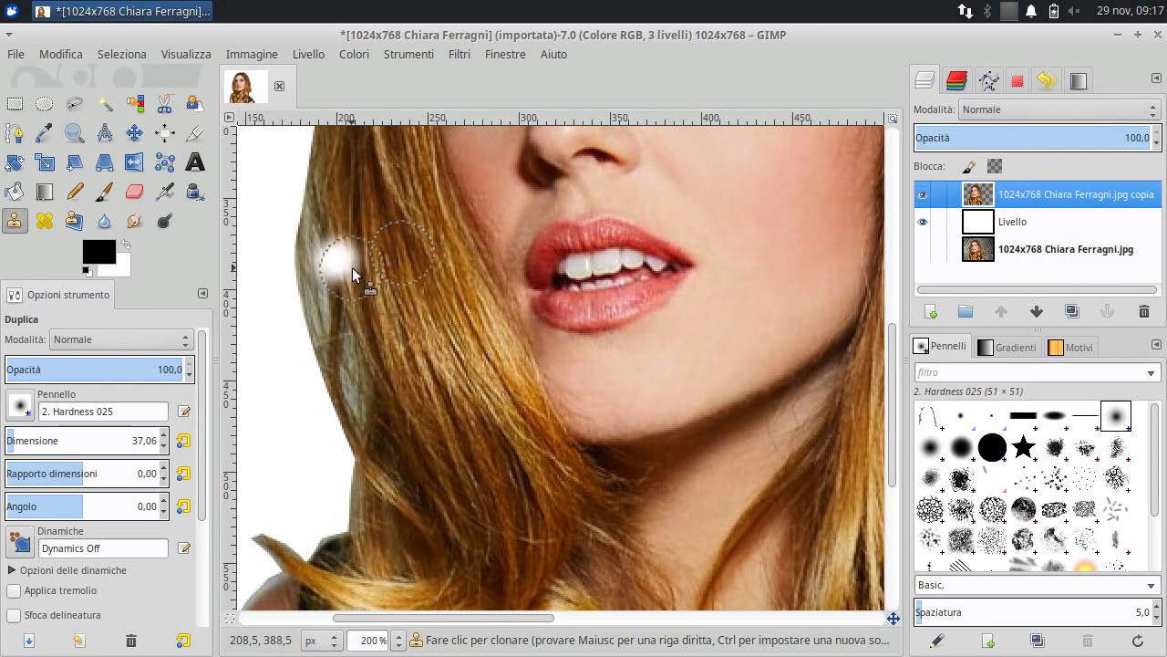
{"action": "key", "text": "ctrl+z"}
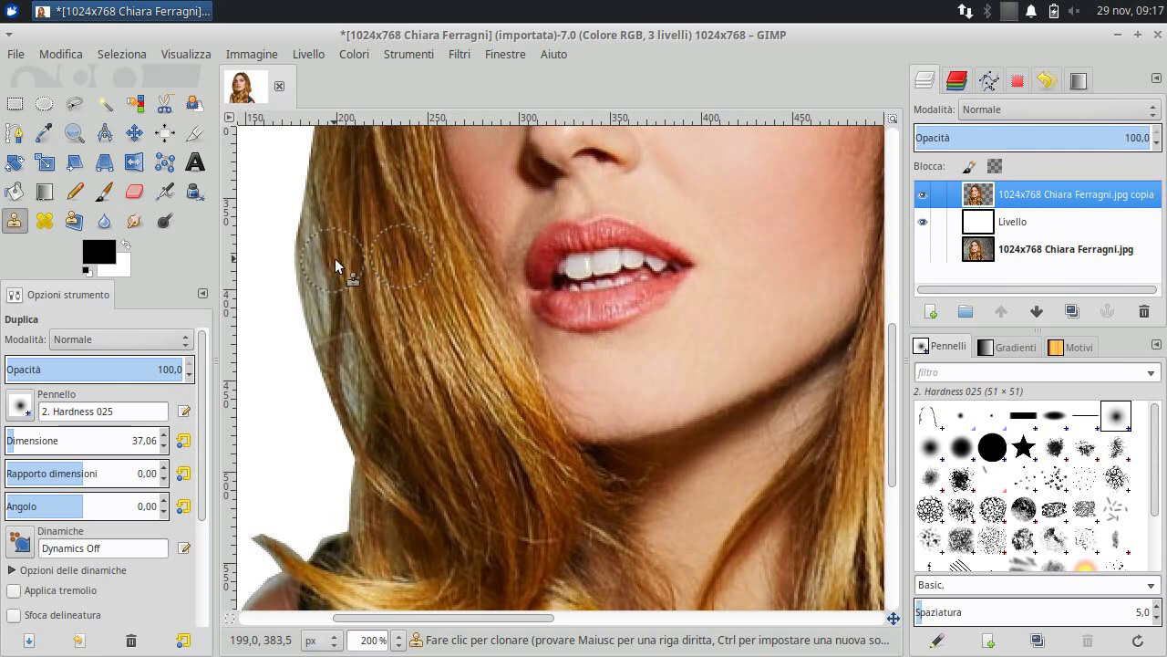
{"action": "left_click_drag", "start_coordinate": [335, 258], "coordinate": [389, 547]}
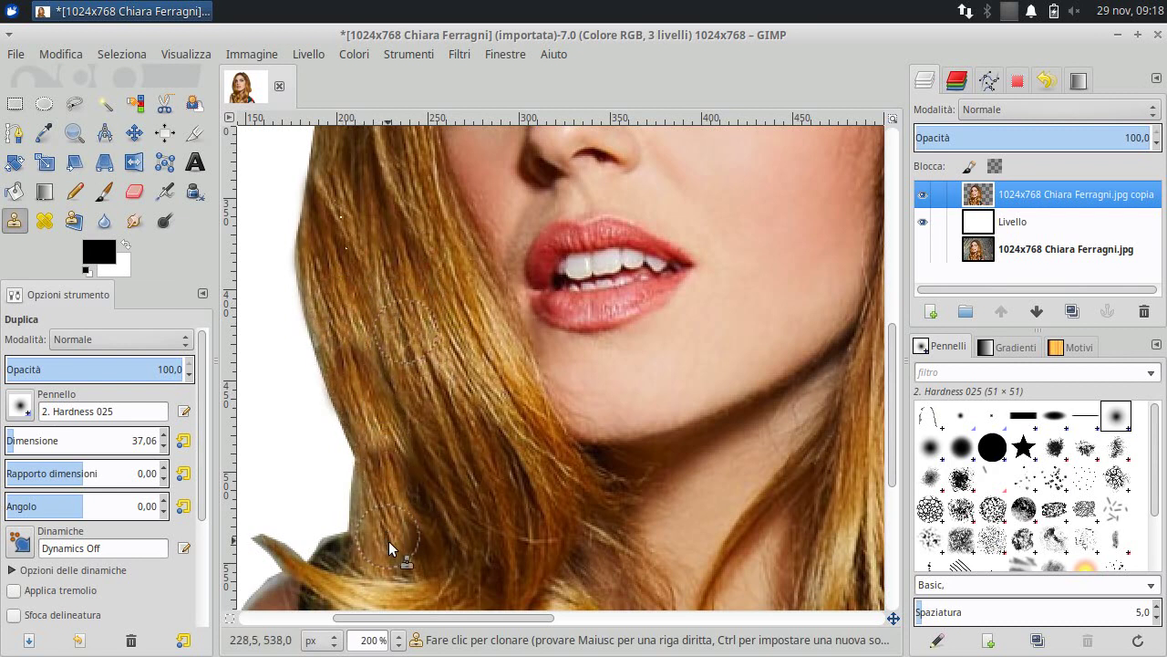
{"action": "scroll", "coordinate": [415, 465], "scroll_direction": "up", "scroll_amount": 2, "text": "ctrl"}
{"action": "scroll", "coordinate": [415, 465], "scroll_direction": "down", "scroll_amount": 4, "text": "ctrl"}
{"action": "scroll", "coordinate": [418, 462], "scroll_direction": "down", "scroll_amount": 3, "text": "ctrl"}
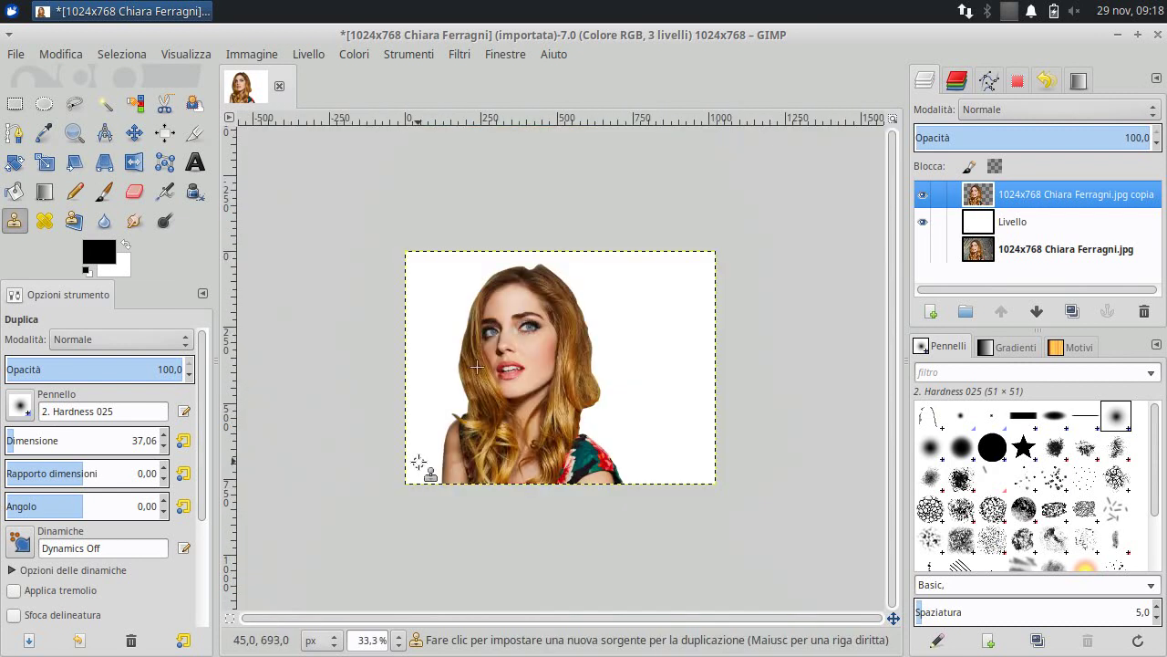
{"action": "scroll", "coordinate": [418, 462], "scroll_direction": "up", "scroll_amount": 1, "text": "ctrl"}
{"action": "scroll", "coordinate": [420, 467], "scroll_direction": "up", "scroll_amount": 2, "text": "ctrl"}
{"action": "scroll", "coordinate": [440, 461], "scroll_direction": "down", "scroll_amount": 1, "text": "ctrl"}
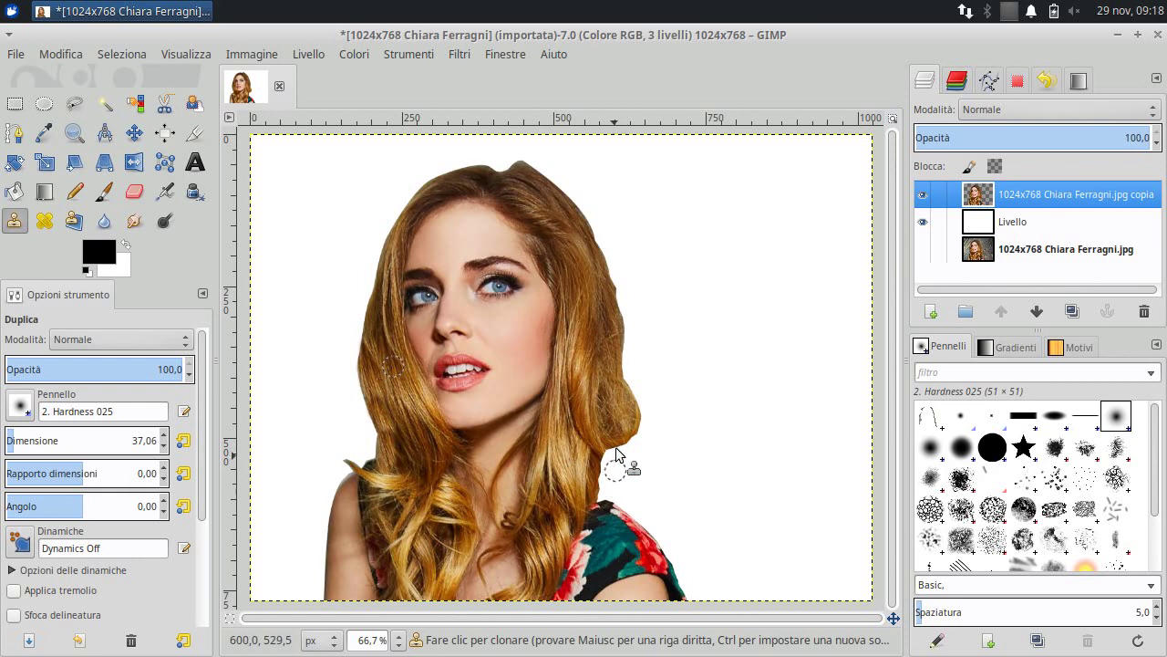
{"action": "scroll", "coordinate": [598, 356], "scroll_direction": "up", "scroll_amount": 1, "text": "ctrl"}
{"action": "scroll", "coordinate": [572, 326], "scroll_direction": "down", "scroll_amount": 3, "text": "ctrl"}
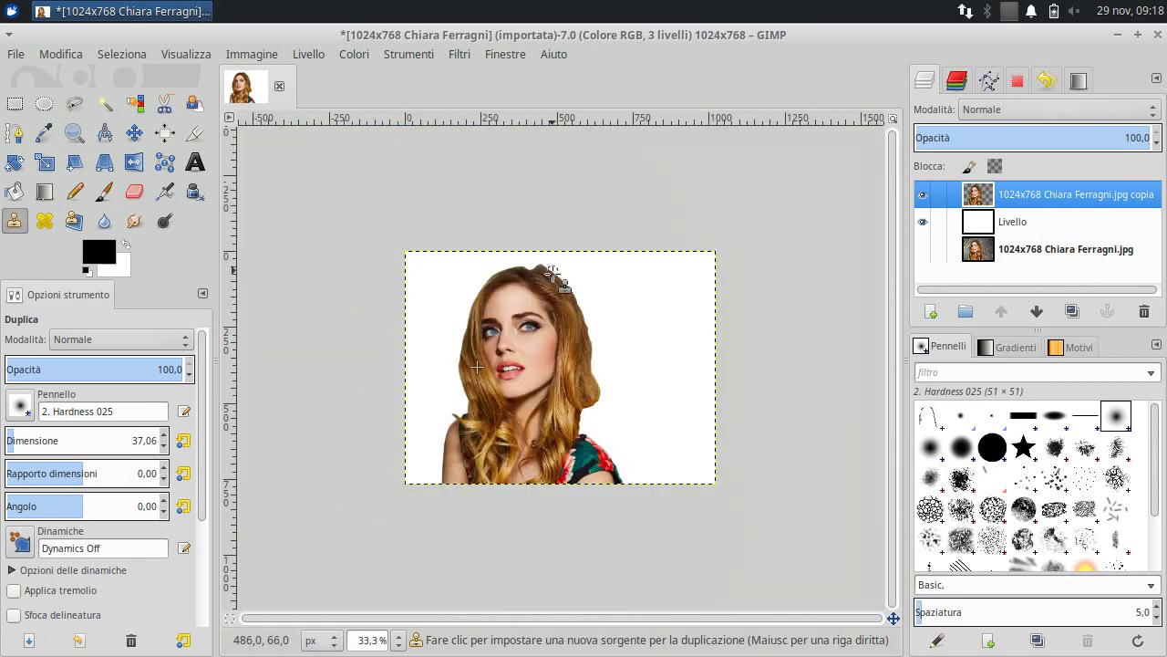
{"action": "scroll", "coordinate": [554, 273], "scroll_direction": "up", "scroll_amount": 2, "text": "ctrl"}
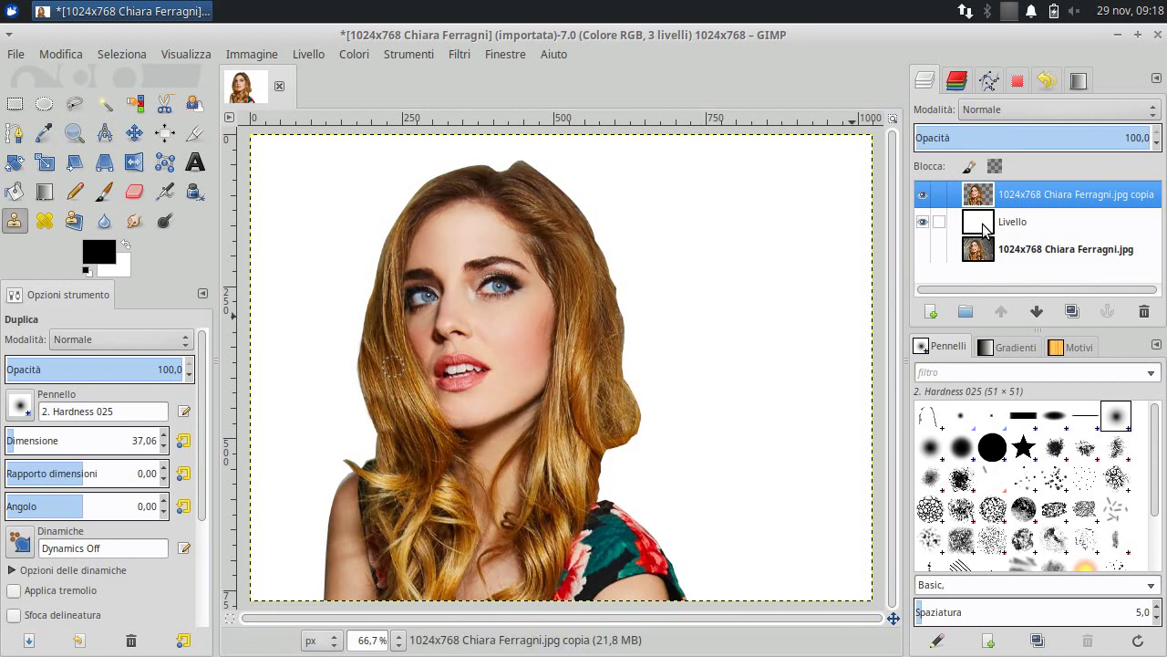
- Choose the Dodge/Burn tool in Burn mode and zoom in on the shoulder and hair
{"action": "left_click", "coordinate": [164, 221]}
{"action": "mouse_move", "coordinate": [205, 461]}
{"action": "left_mouse_down"}
{"action": "mouse_move", "coordinate": [204, 529]}
{"action": "mouse_move", "coordinate": [80, 546]}
{"action": "left_mouse_up"}
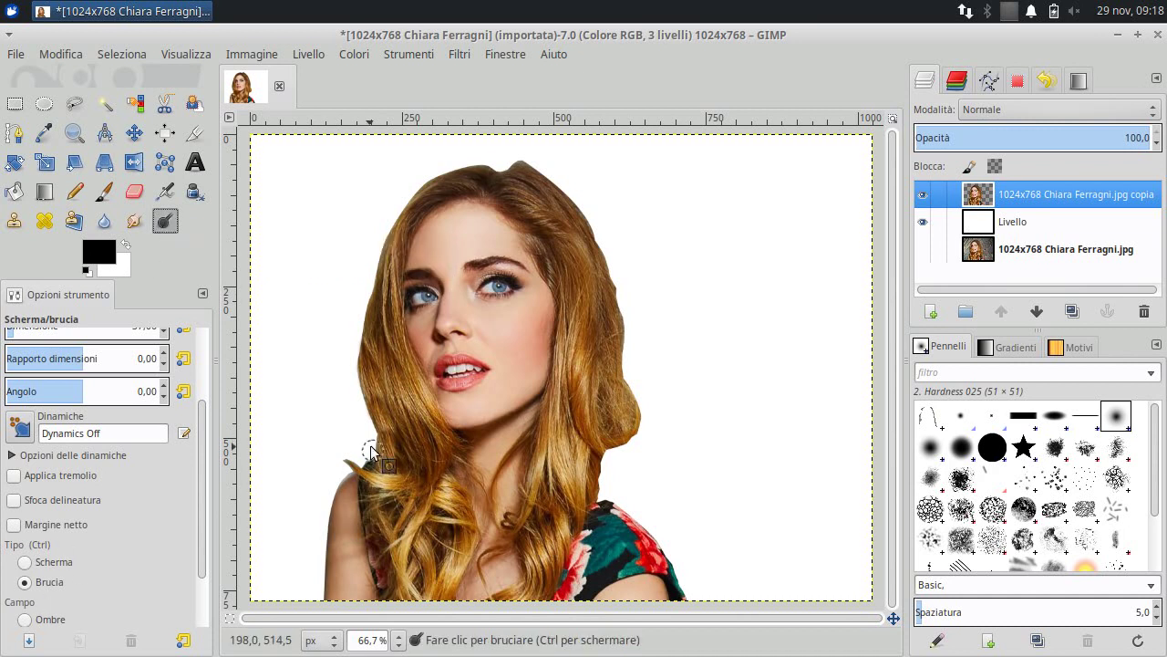
{"action": "key", "text": "2"}
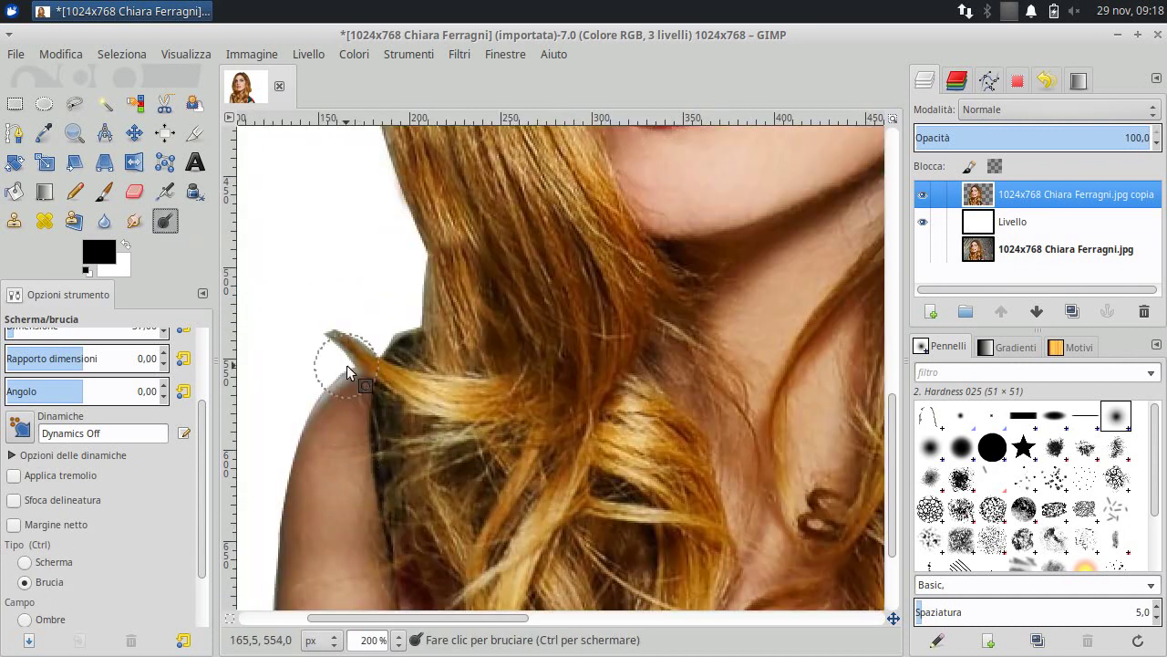
{"action": "left_click", "coordinate": [424, 251]}
{"action": "scroll", "coordinate": [470, 205], "scroll_direction": "up", "scroll_amount": 2}
{"action": "scroll", "coordinate": [461, 204], "scroll_direction": "up", "scroll_amount": 2}
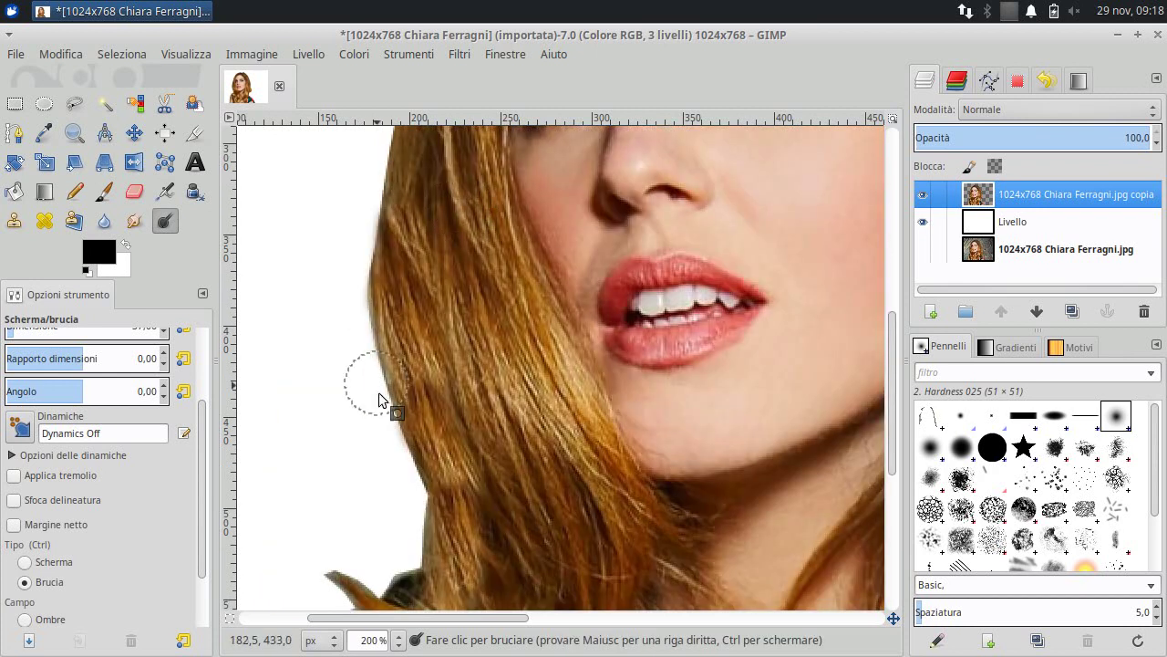
- Burn the light fringe along the left hair edge, top-right hair and right shoulder edge
{"action": "left_click_drag", "start_coordinate": [391, 381], "coordinate": [394, 236]}
{"action": "scroll", "coordinate": [461, 279], "scroll_direction": "down", "scroll_amount": 2}
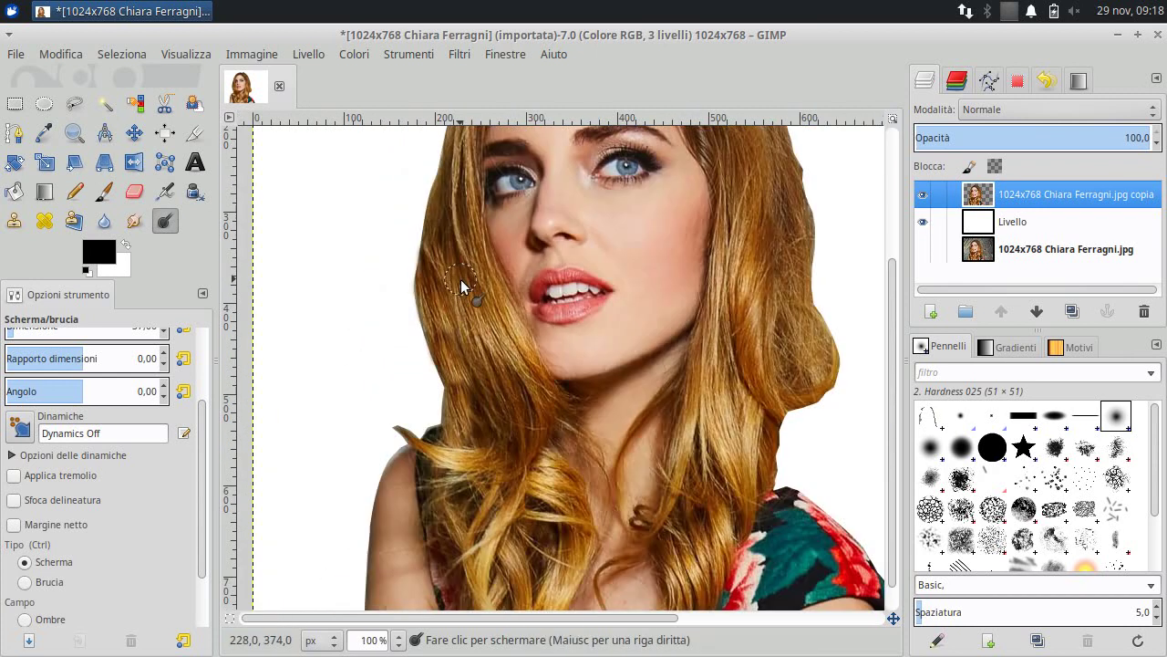
{"action": "scroll", "coordinate": [458, 276], "scroll_direction": "down", "scroll_amount": 1}
{"action": "left_click_drag", "start_coordinate": [368, 301], "coordinate": [384, 239]}
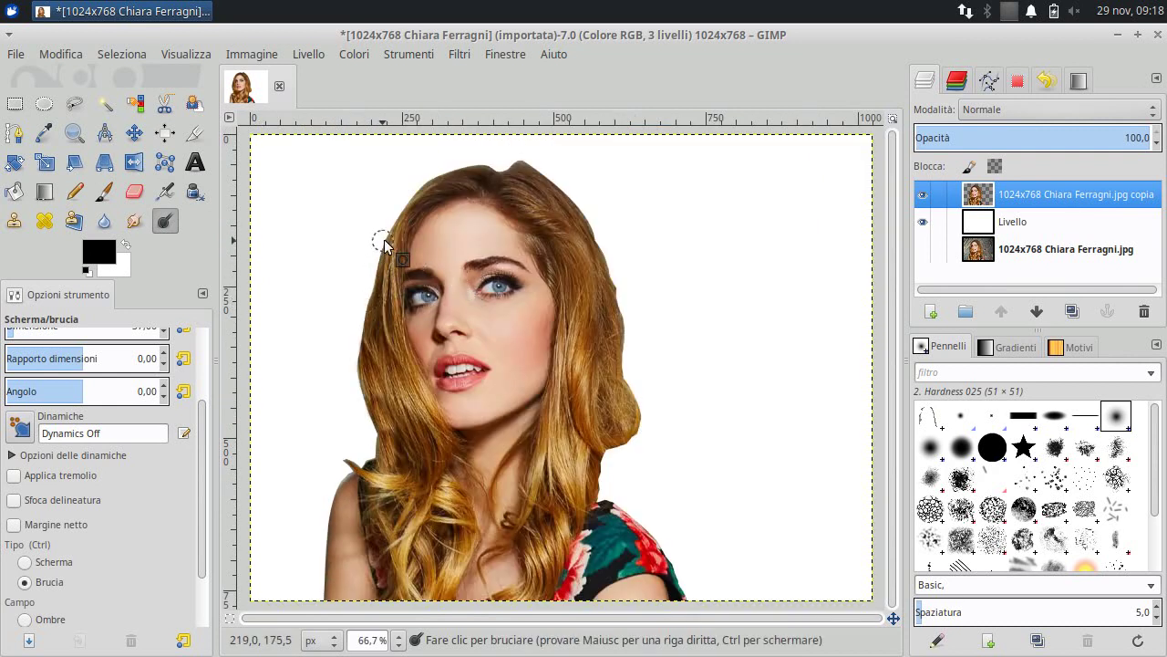
{"action": "left_click_drag", "start_coordinate": [514, 166], "coordinate": [555, 193]}
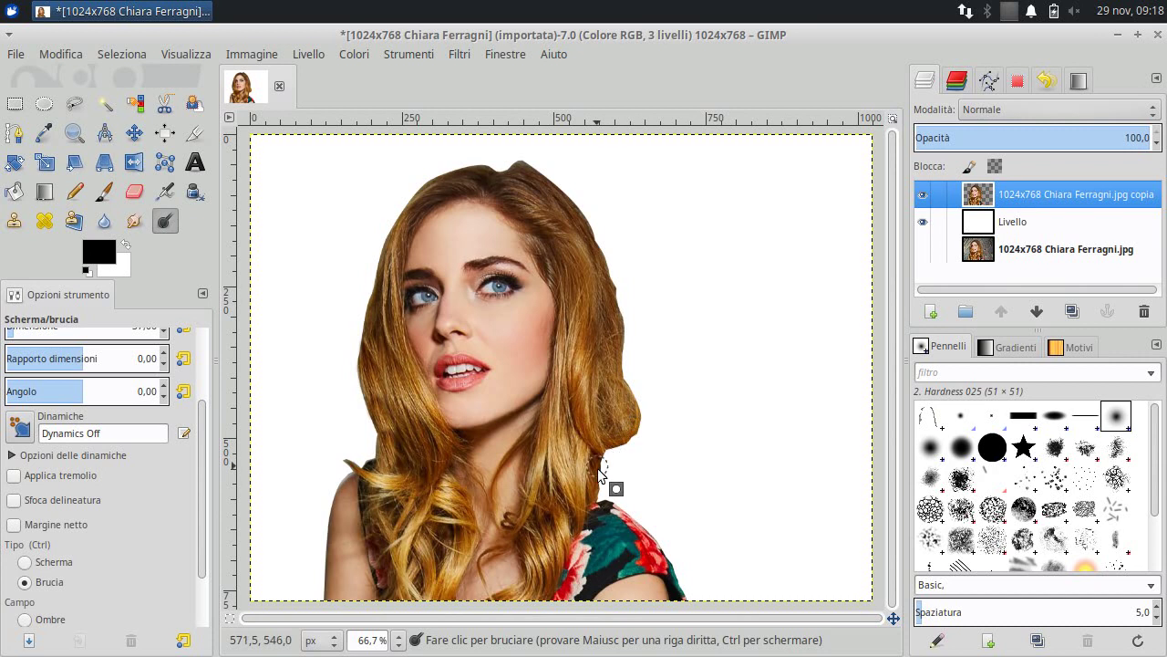
{"action": "mouse_move", "coordinate": [599, 469]}
{"action": "left_mouse_down"}
{"action": "mouse_move", "coordinate": [616, 508]}
{"action": "mouse_move", "coordinate": [695, 587]}
{"action": "mouse_move", "coordinate": [686, 604]}
{"action": "left_mouse_up"}
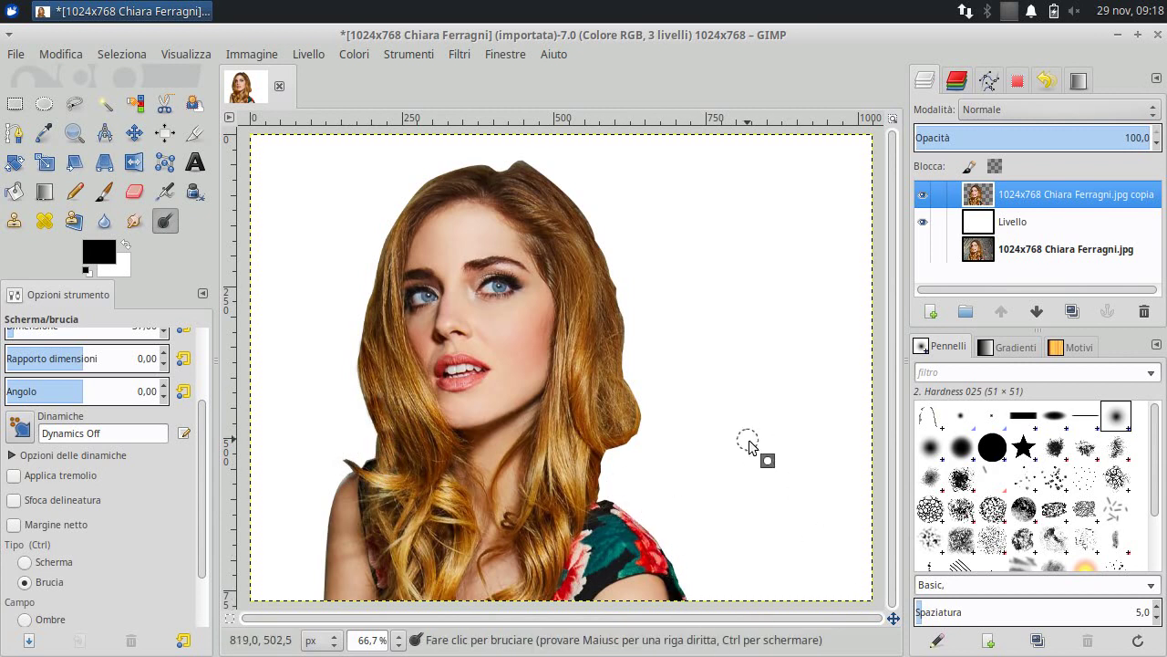
- Fill the Livello layer with black while the cut-out copy is hidden, then show the copy again
{"action": "left_click", "coordinate": [922, 195]}
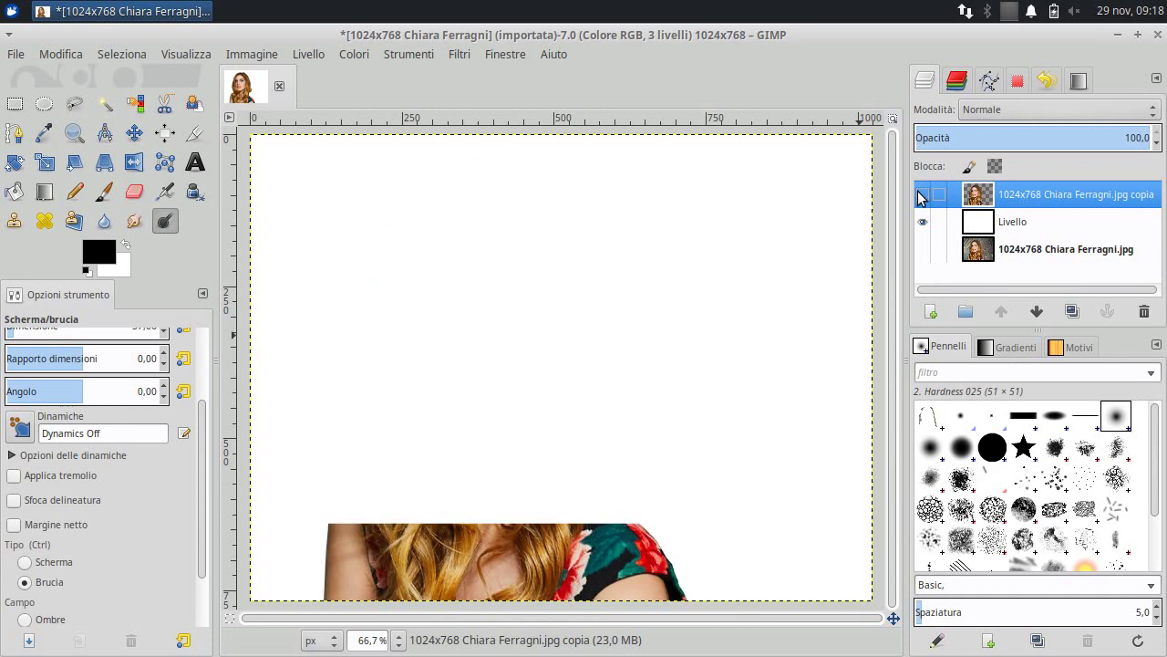
{"action": "left_click", "coordinate": [992, 222]}
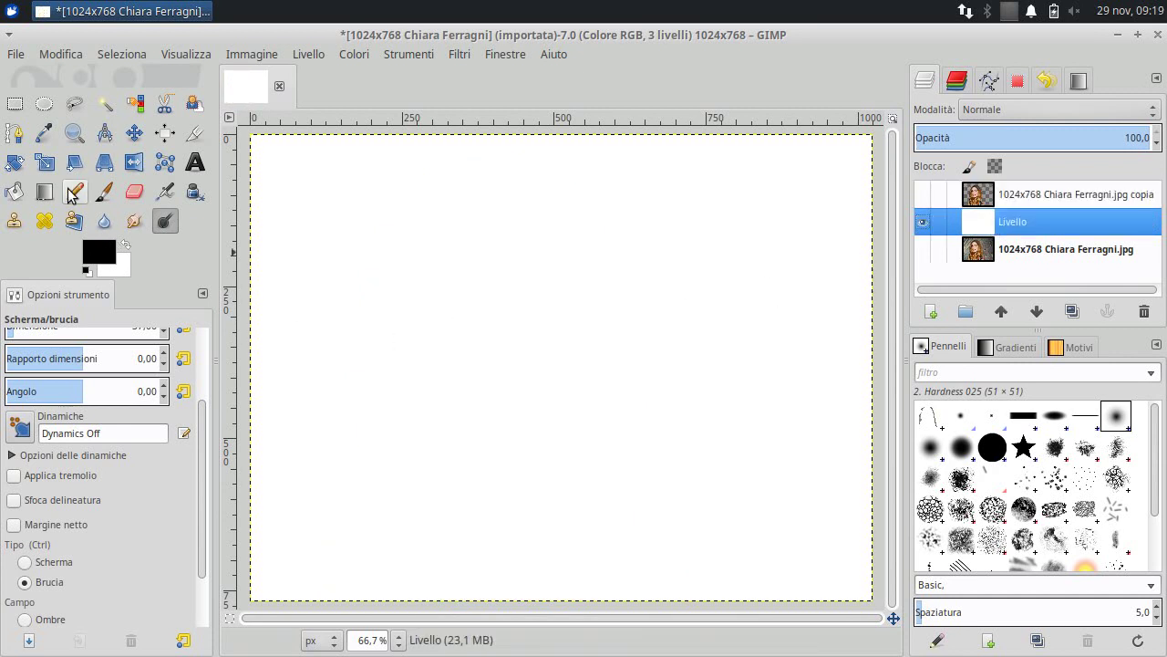
{"action": "left_click", "coordinate": [14, 190]}
{"action": "left_click", "coordinate": [456, 307]}
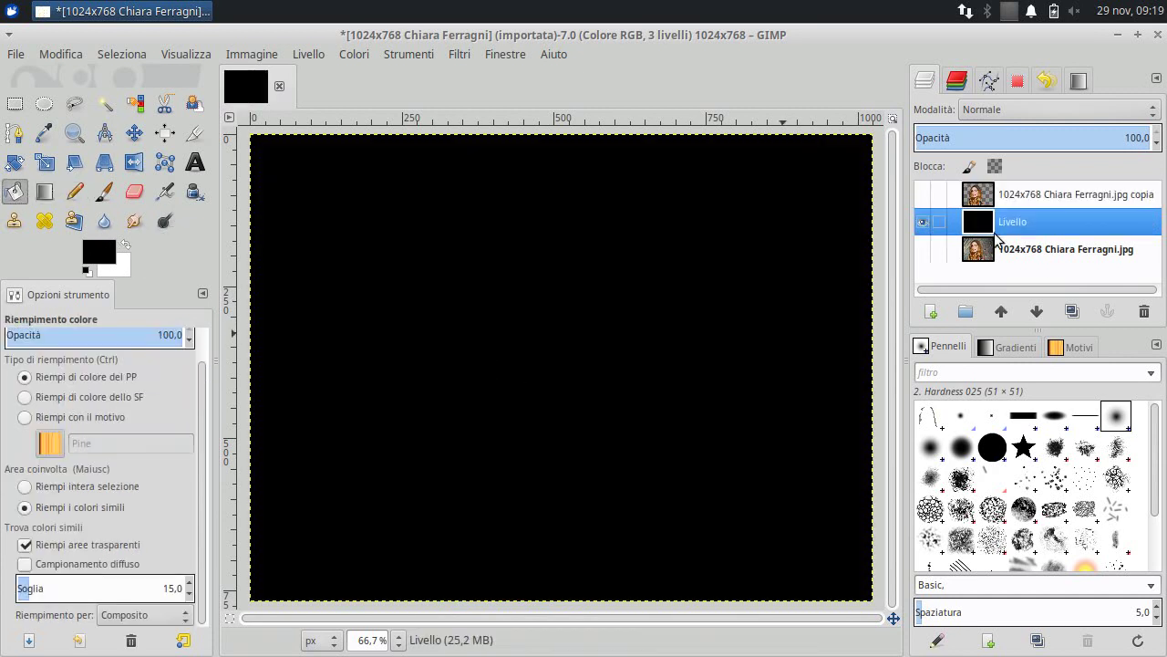
{"action": "left_click", "coordinate": [922, 194]}
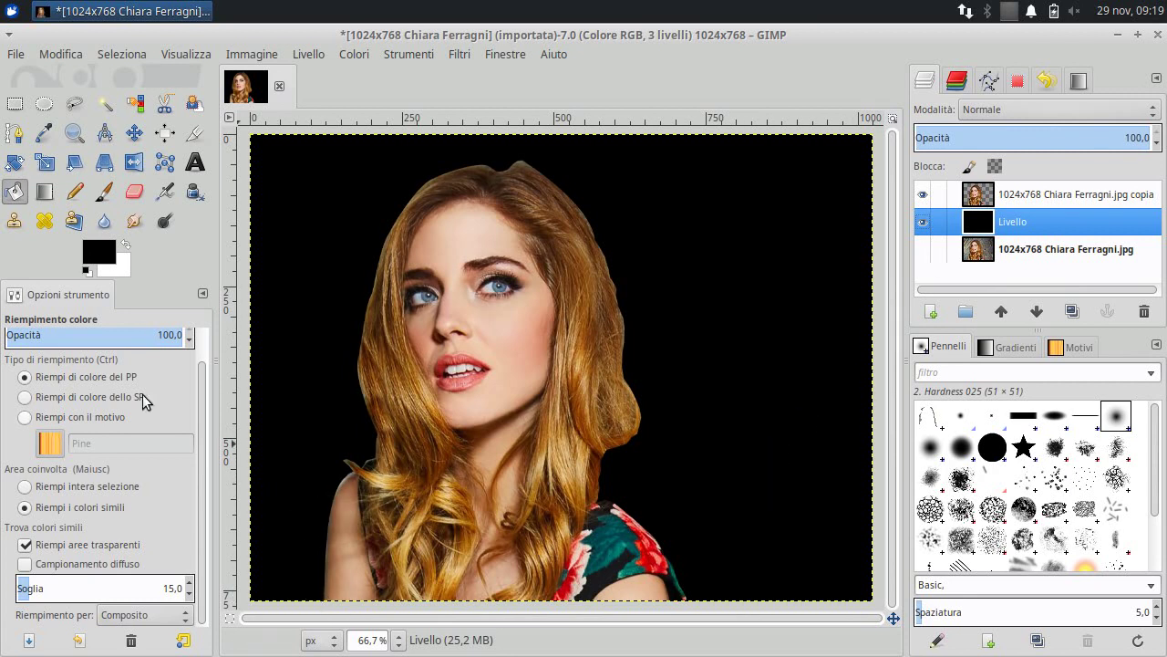
- Burn the remaining light fringe along the portrait's left shoulder edge
{"action": "left_click", "coordinate": [165, 221]}
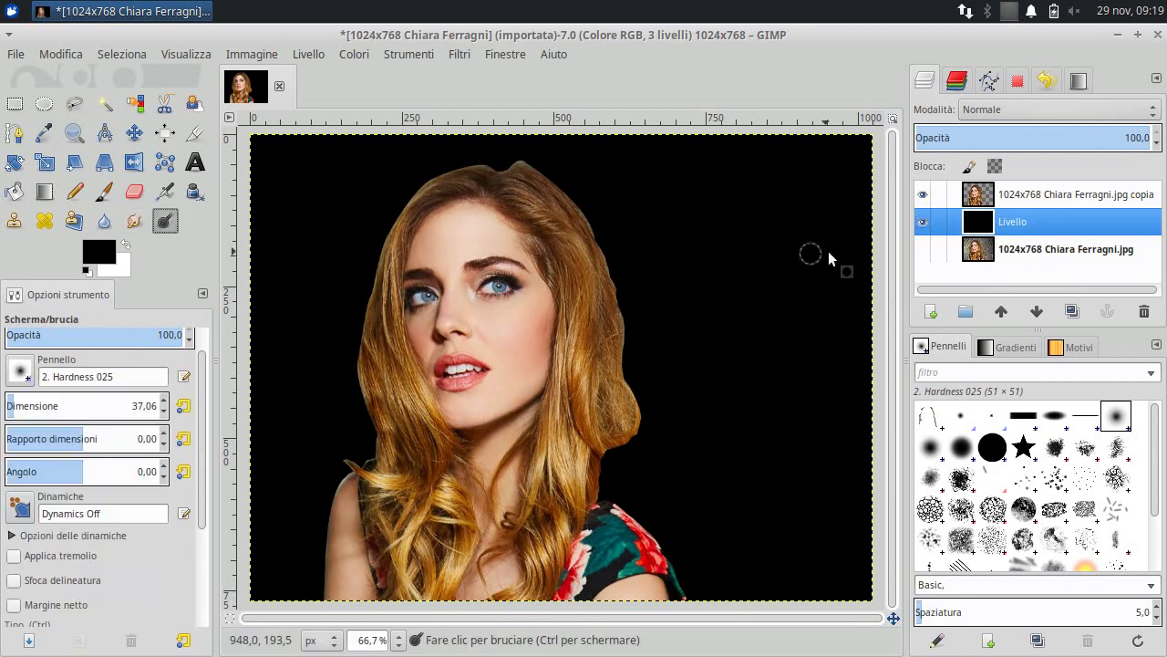
{"action": "left_click", "coordinate": [985, 195]}
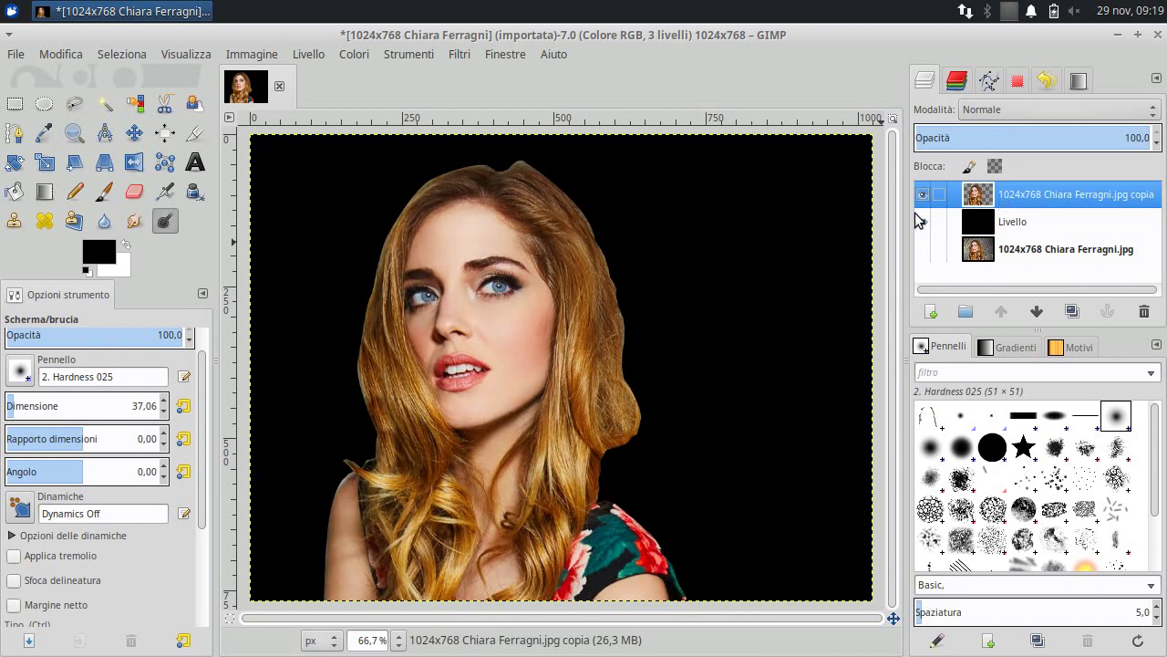
{"action": "left_click", "coordinate": [339, 485]}
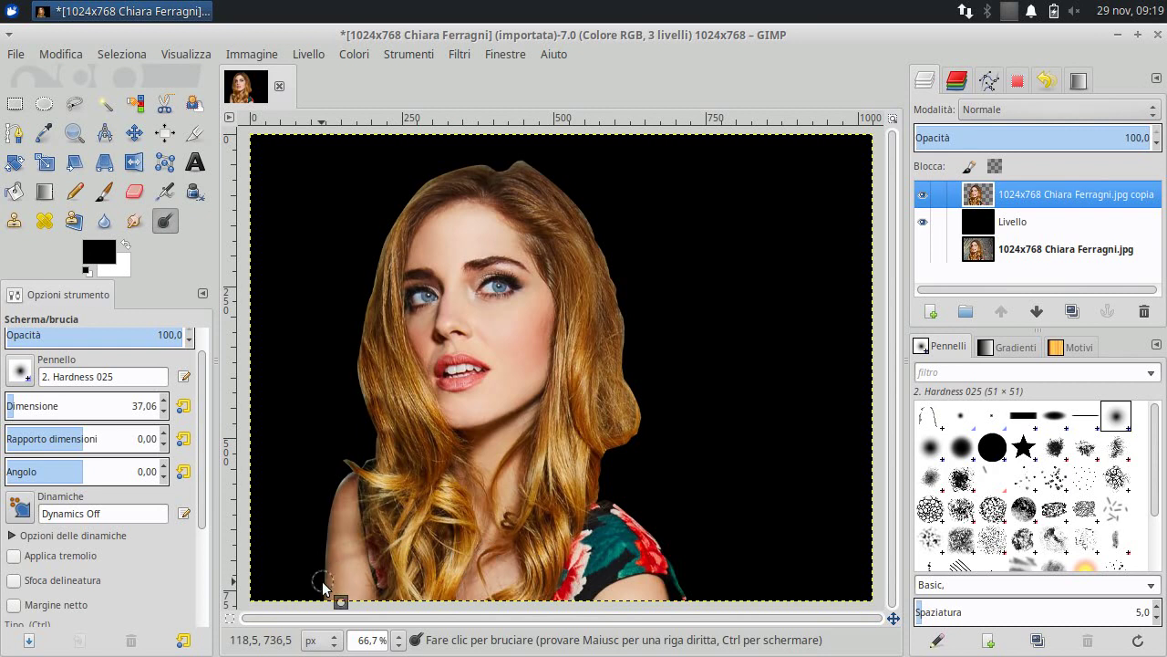
{"action": "left_click_drag", "start_coordinate": [320, 578], "coordinate": [365, 407]}
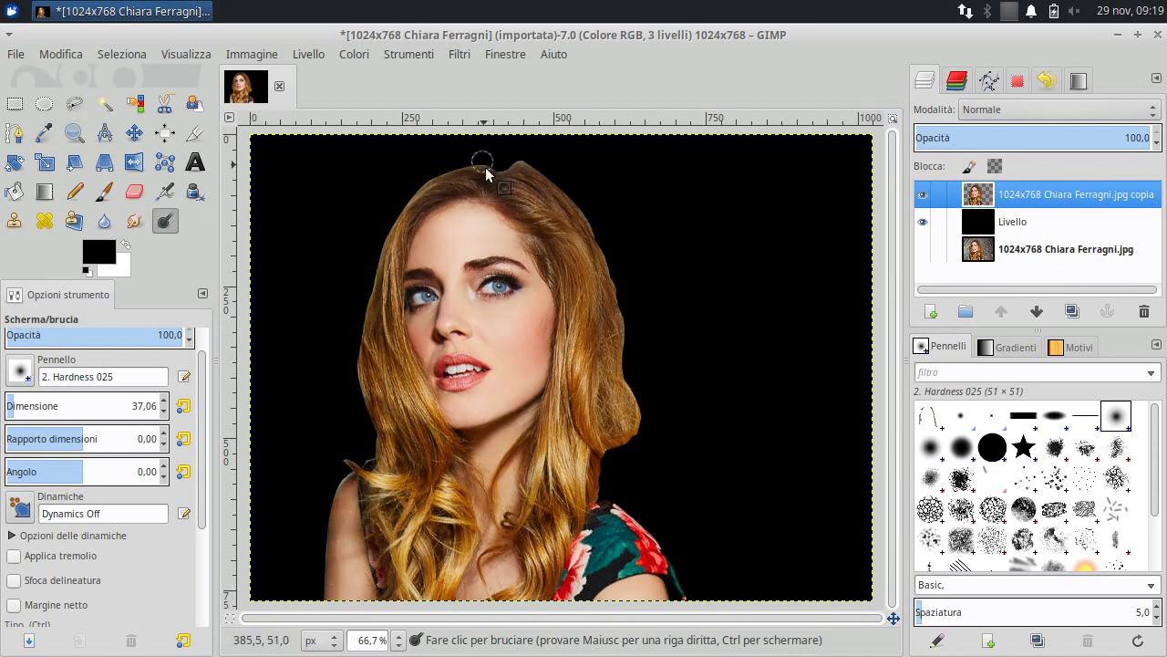
{"action": "left_click", "coordinate": [974, 219]}
- Delete the original photo layer and set the foreground colour to pink
{"action": "right_click", "coordinate": [988, 254]}
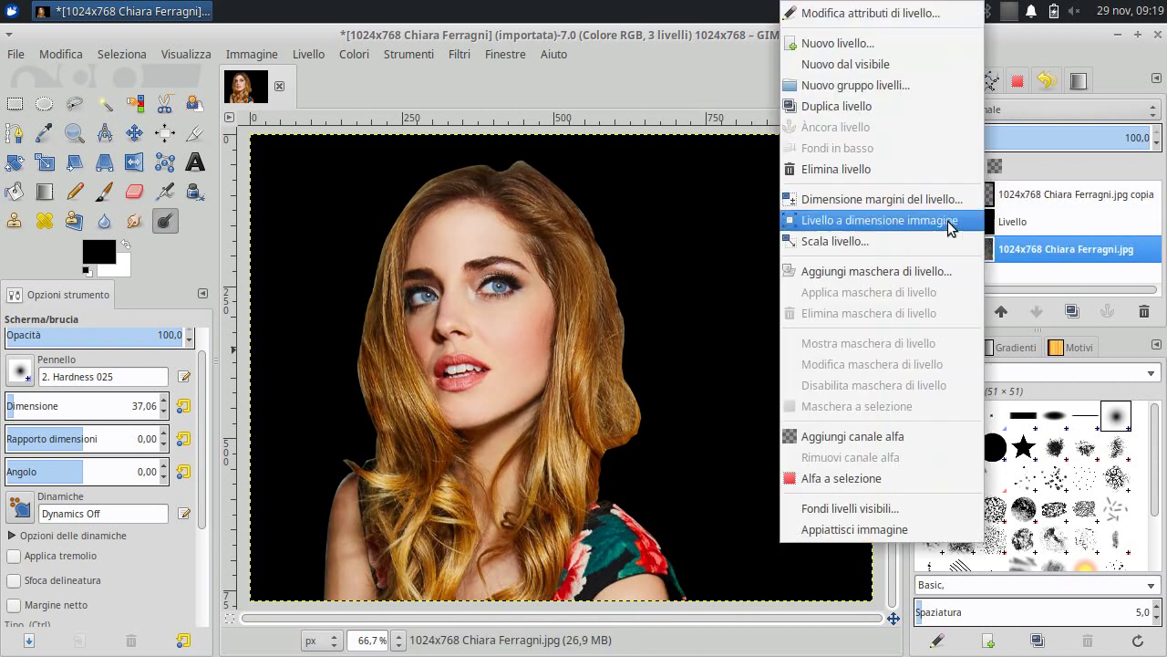
{"action": "left_click", "coordinate": [949, 168]}
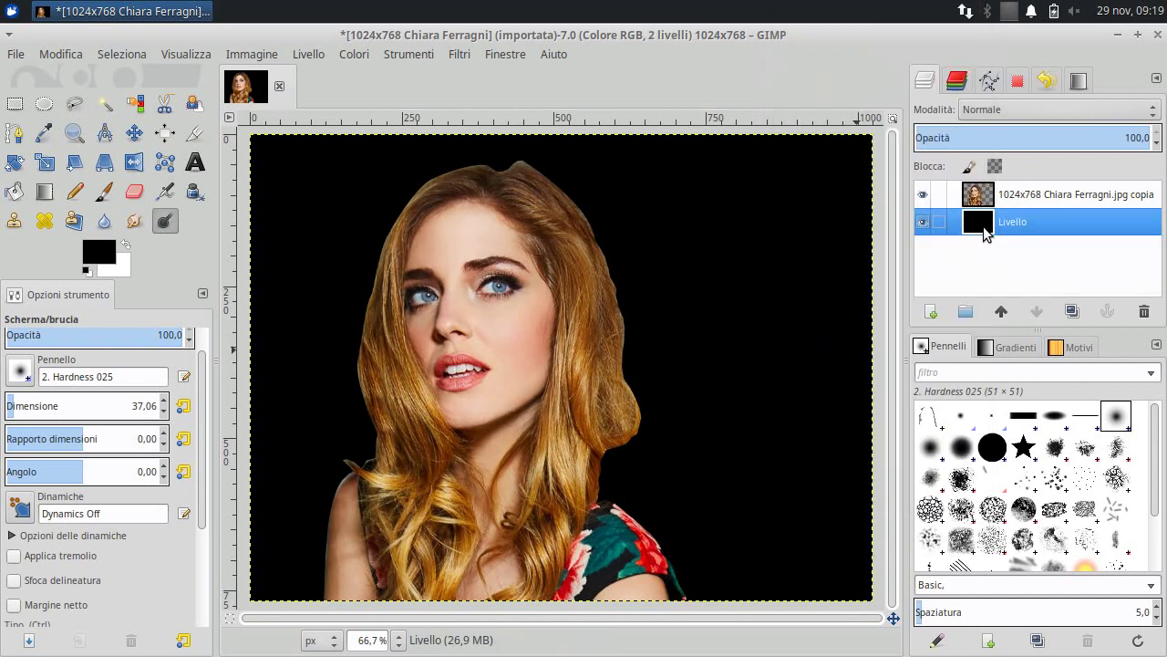
{"action": "left_click", "coordinate": [923, 194]}
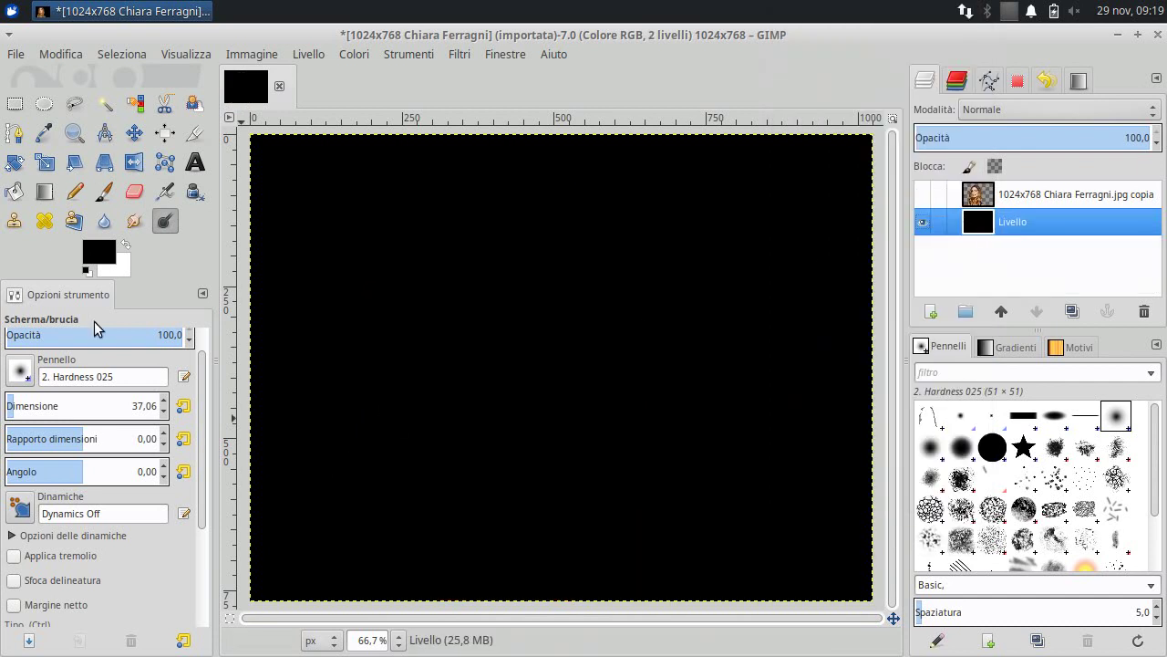
{"action": "left_click", "coordinate": [100, 253]}
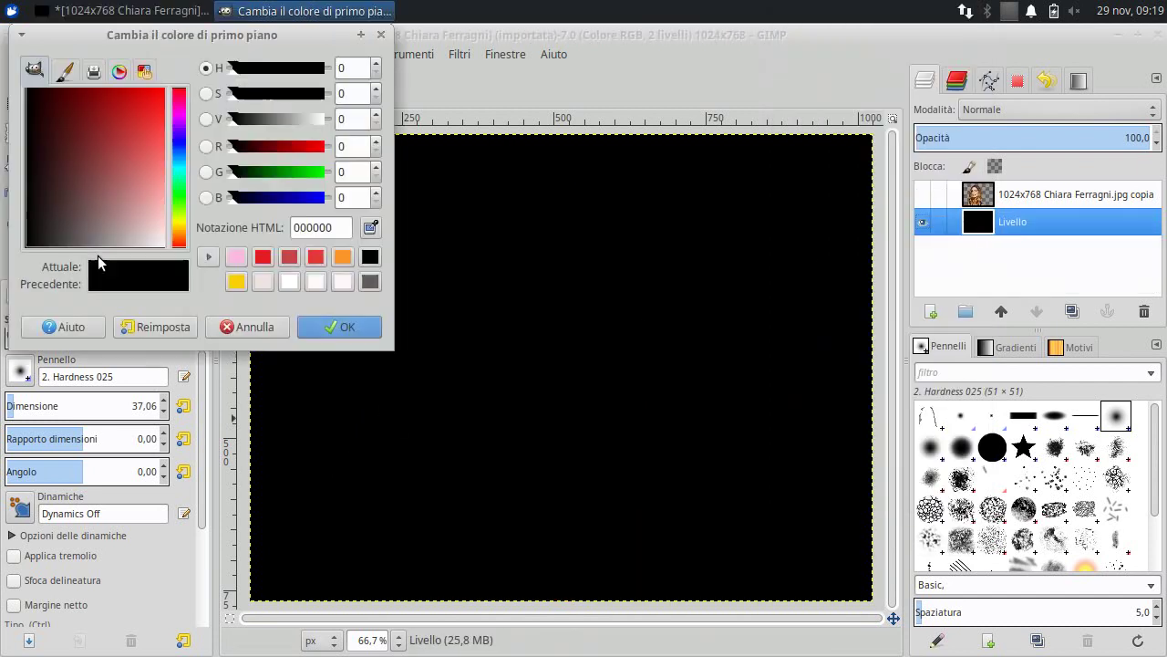
{"action": "left_click", "coordinate": [236, 256]}
{"action": "left_click", "coordinate": [342, 326]}
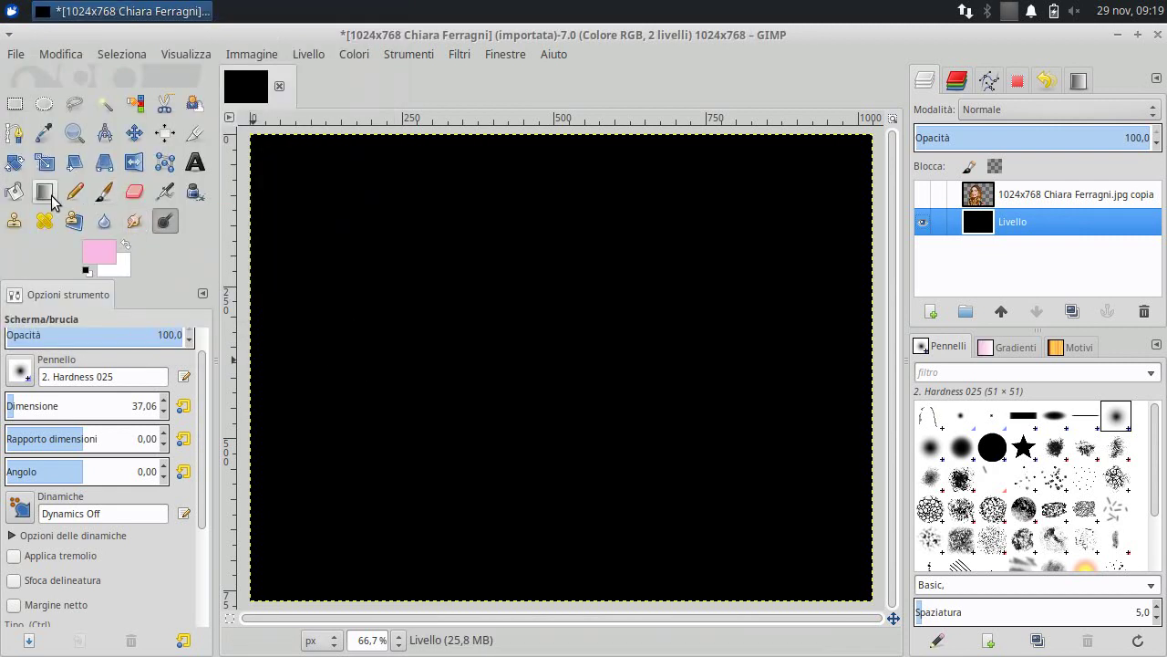
- Bucket-fill the Livello layer with pink and show the cut-out portrait over it
{"action": "left_click", "coordinate": [13, 192]}
{"action": "left_click", "coordinate": [428, 310]}
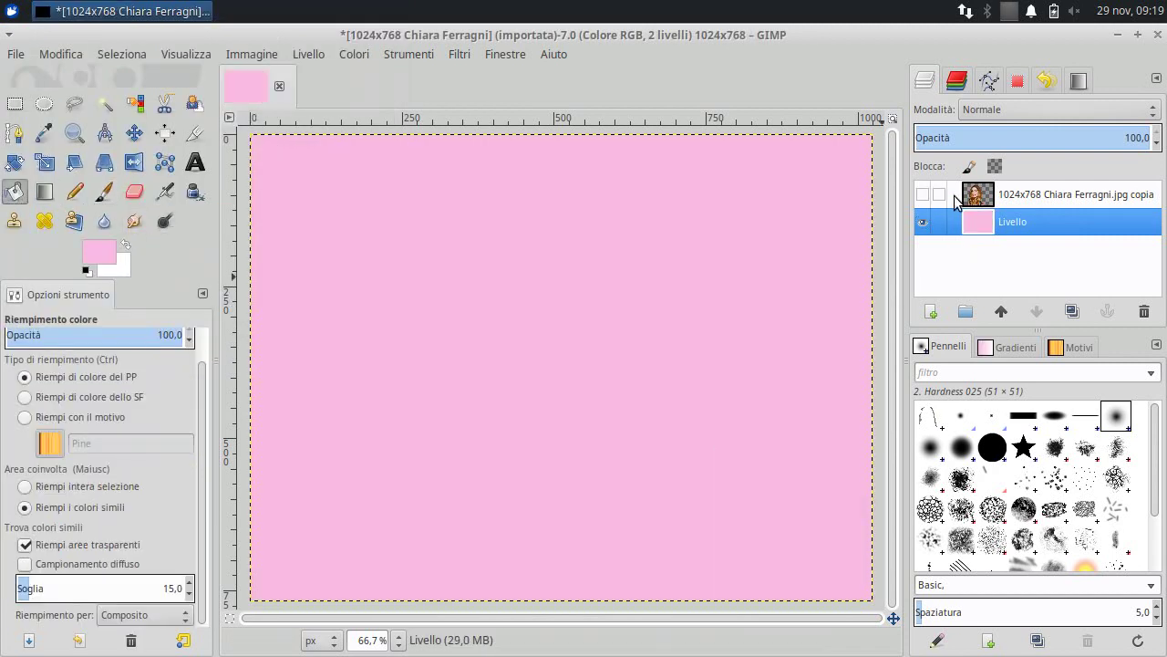
{"action": "left_click", "coordinate": [923, 194]}
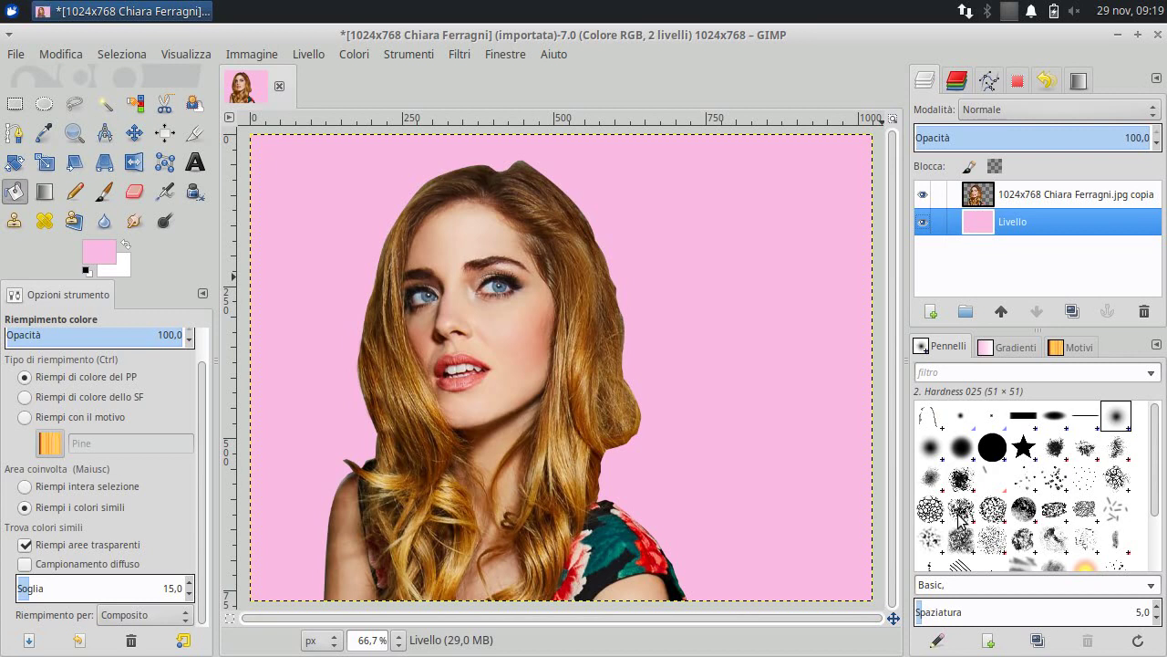
{"action": "left_click", "coordinate": [986, 200]}
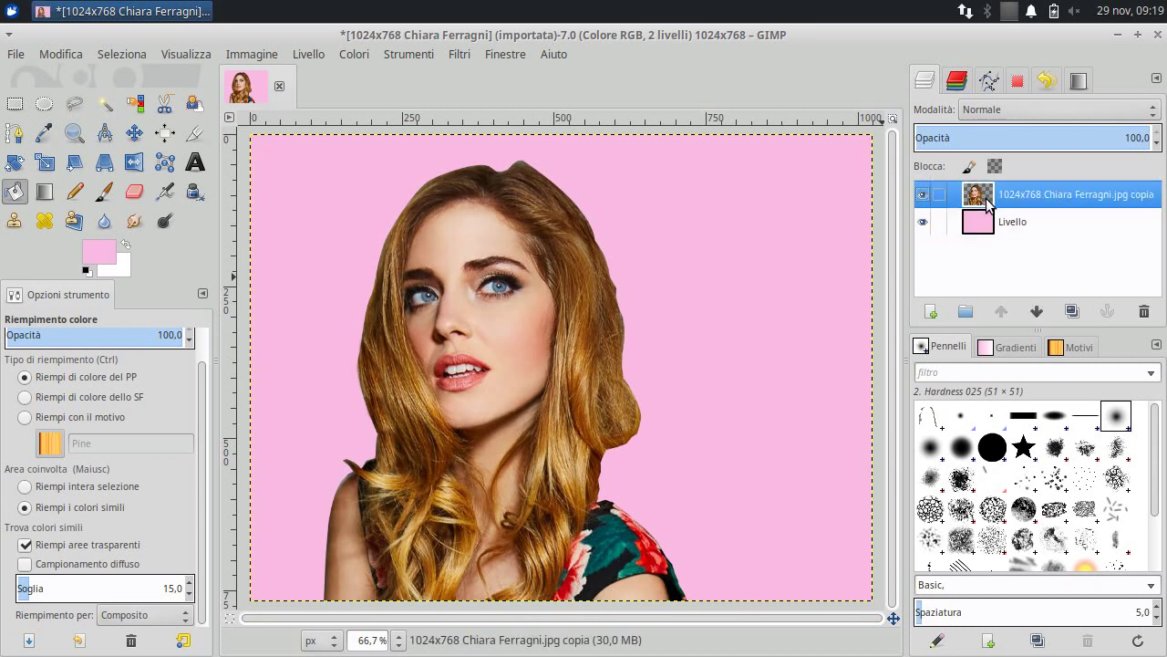
- Show the portrait's outline path from the Paths list and make it active for editing
{"action": "left_click", "coordinate": [989, 80]}
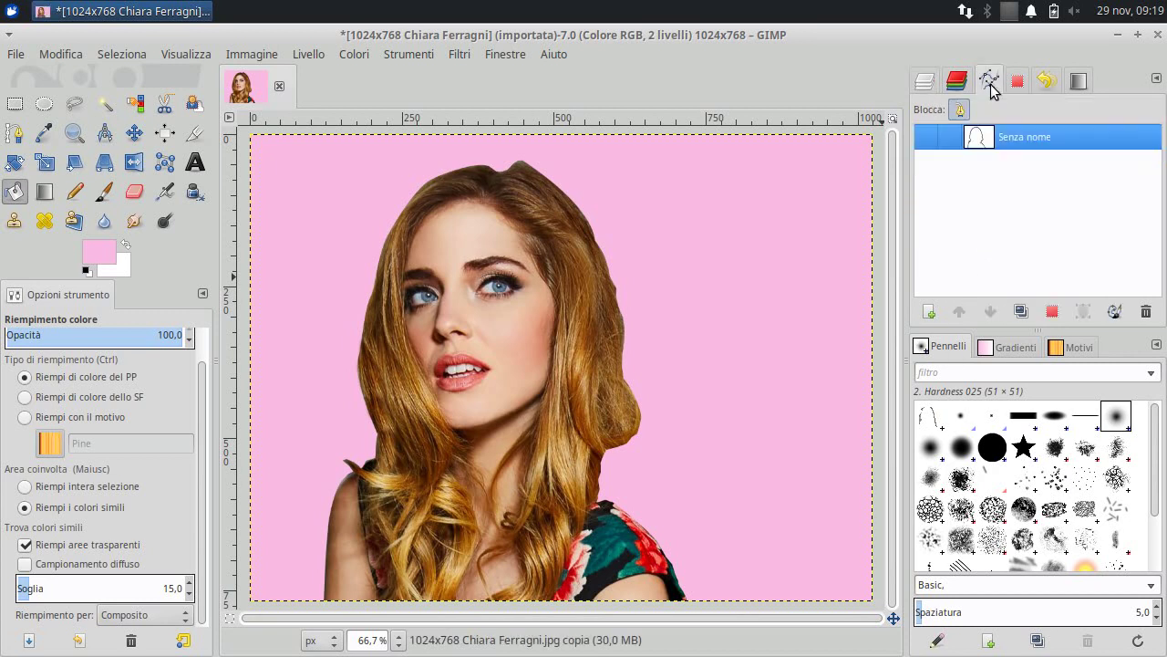
{"action": "left_click", "coordinate": [930, 137]}
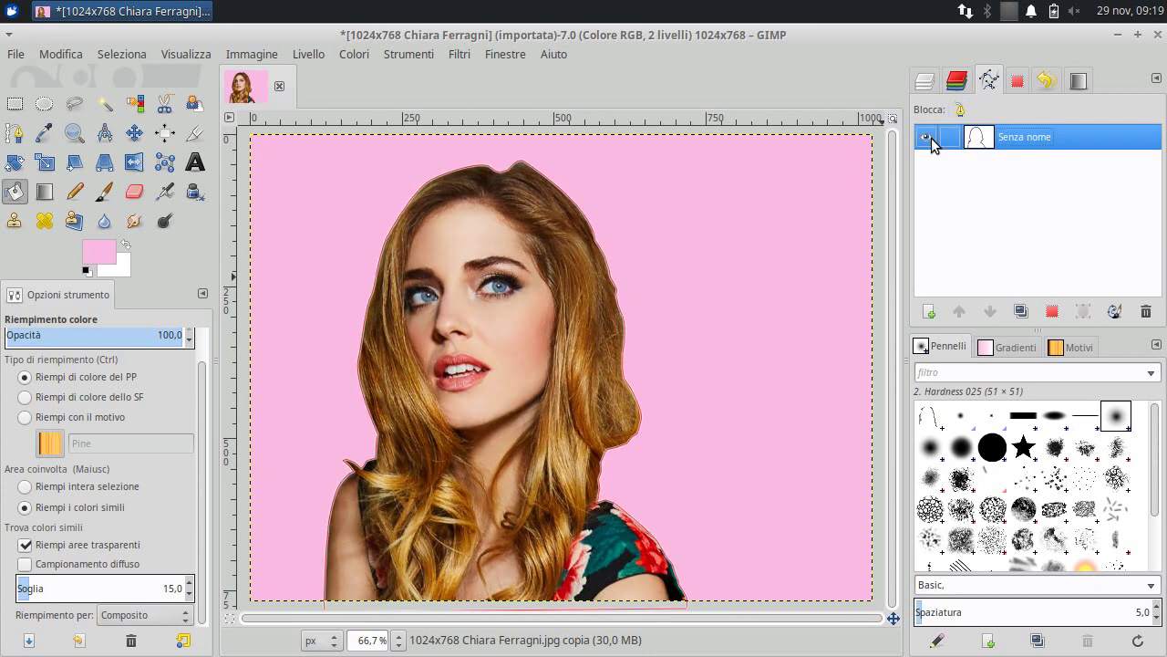
{"action": "right_click", "coordinate": [980, 136]}
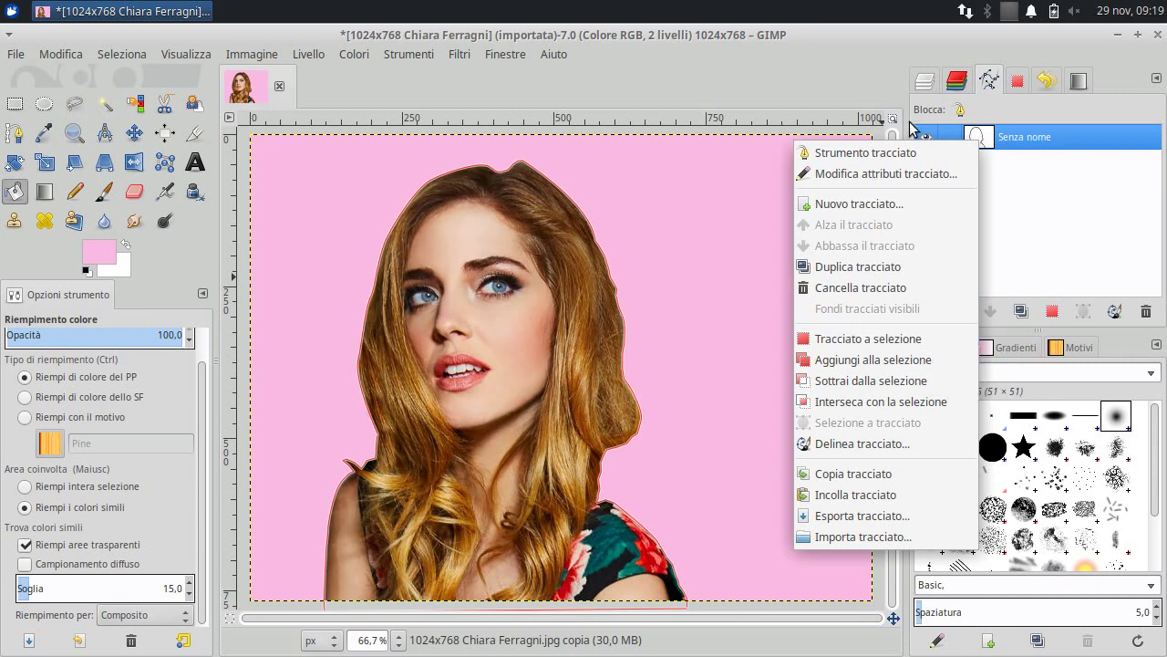
{"action": "left_click", "coordinate": [908, 154]}
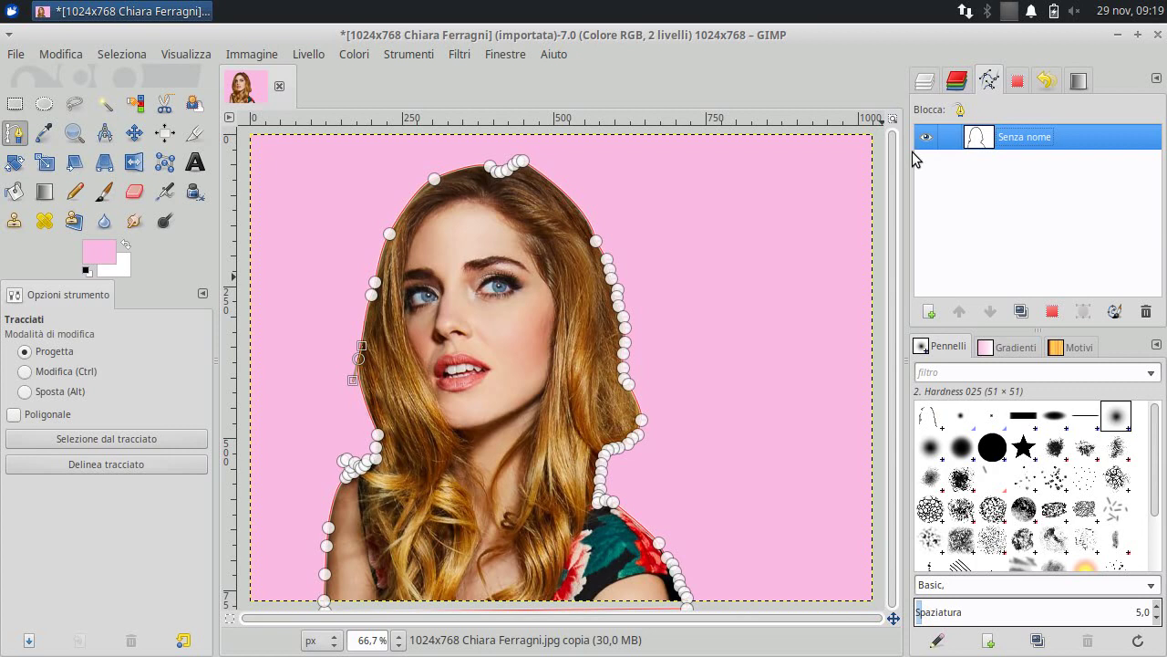
{"action": "right_click", "coordinate": [988, 140]}
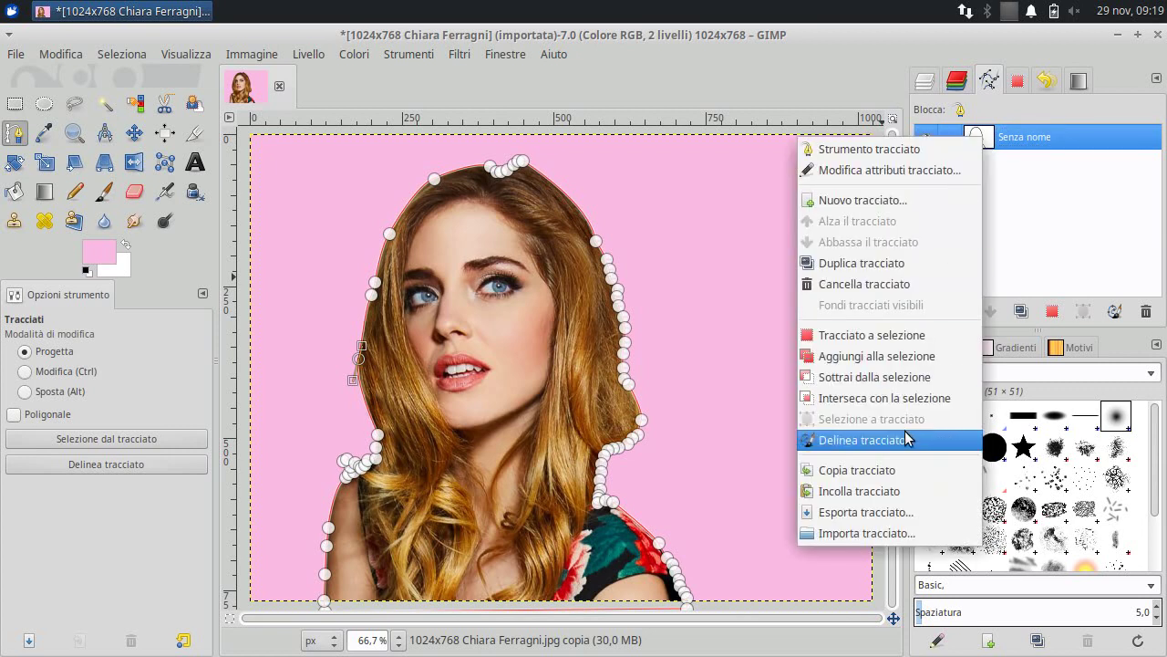
- Stroke the outline path with a 15 px dashed line using round joins
{"action": "left_click", "coordinate": [916, 440]}
{"action": "left_click_drag", "start_coordinate": [834, 271], "coordinate": [789, 149]}
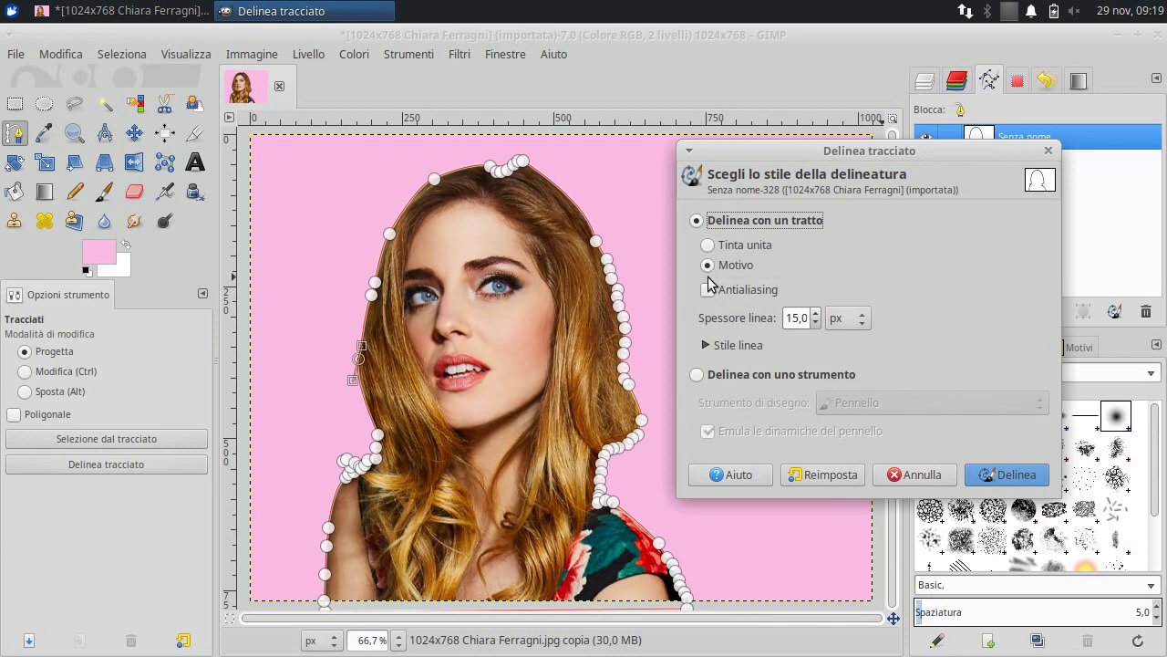
{"action": "left_click", "coordinate": [707, 347]}
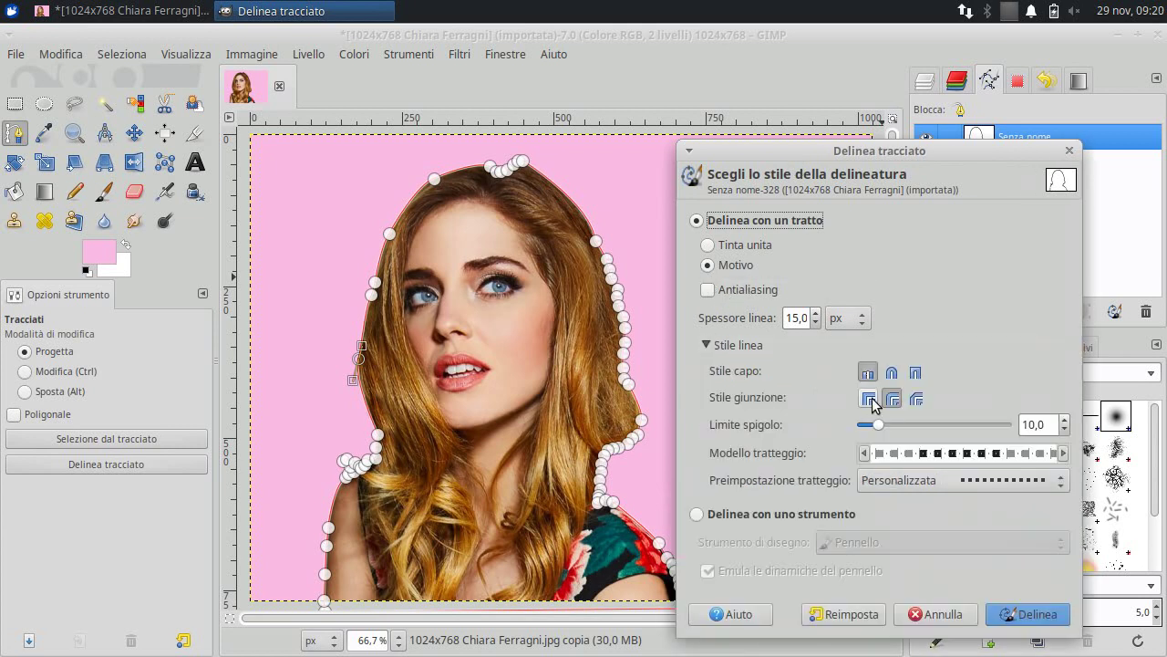
{"action": "left_click", "coordinate": [890, 401]}
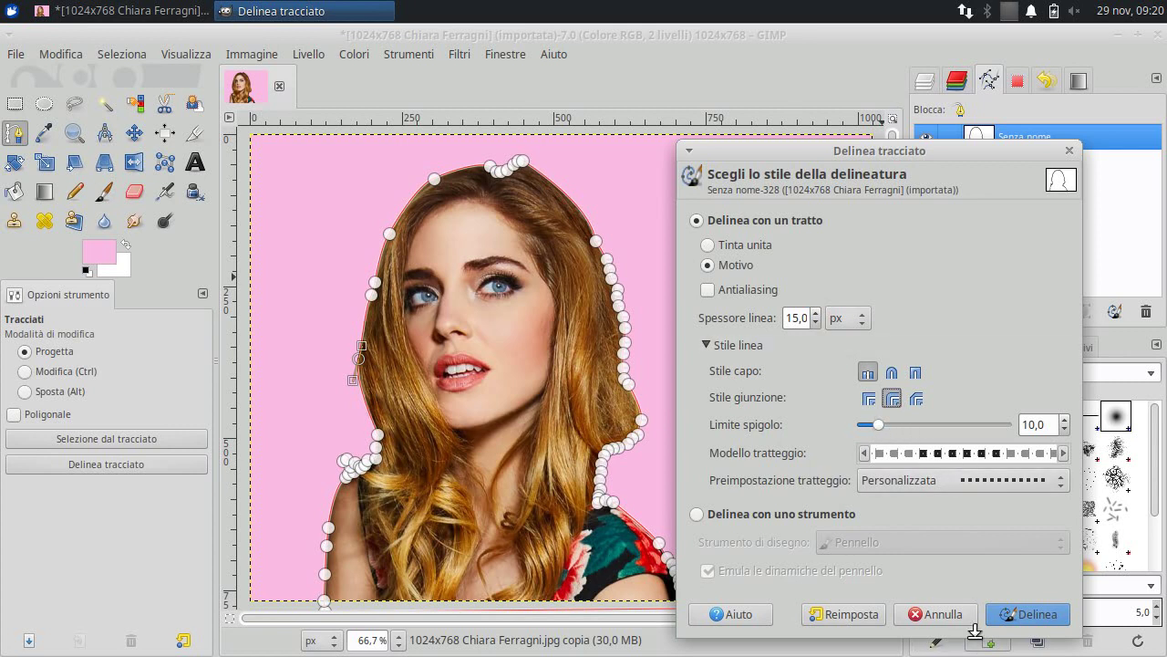
{"action": "left_click", "coordinate": [1023, 617]}
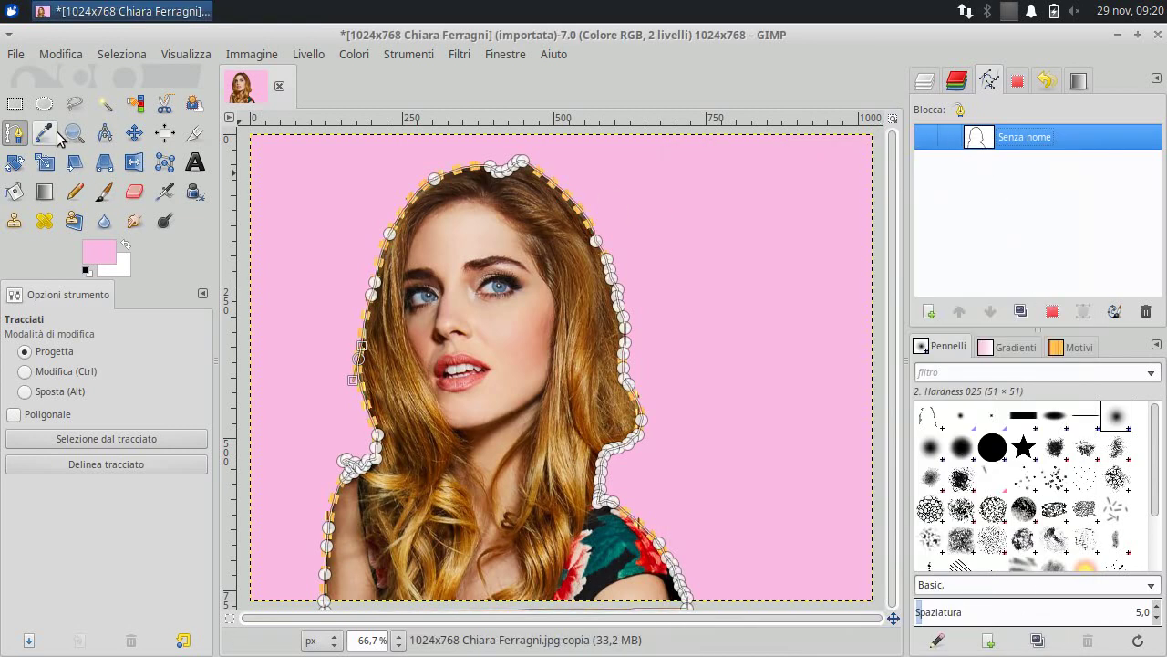
- Set the portrait copy layer's blend mode to Valore, after briefly trying Sottrazione
{"action": "left_click", "coordinate": [134, 134]}
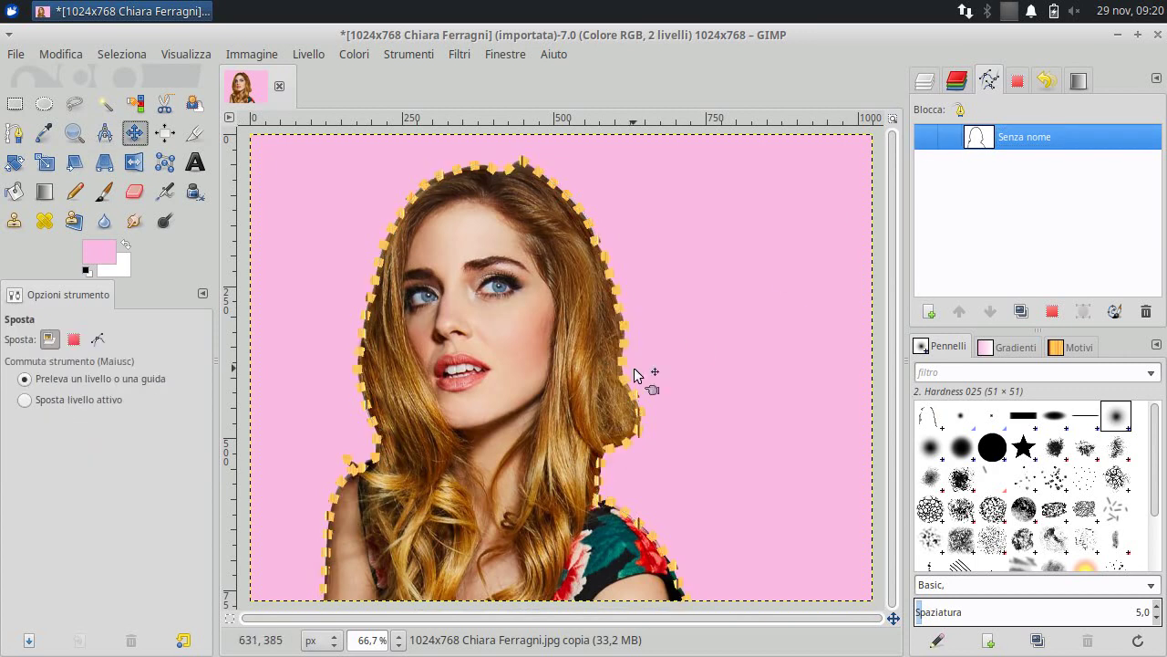
{"action": "left_click", "coordinate": [925, 80]}
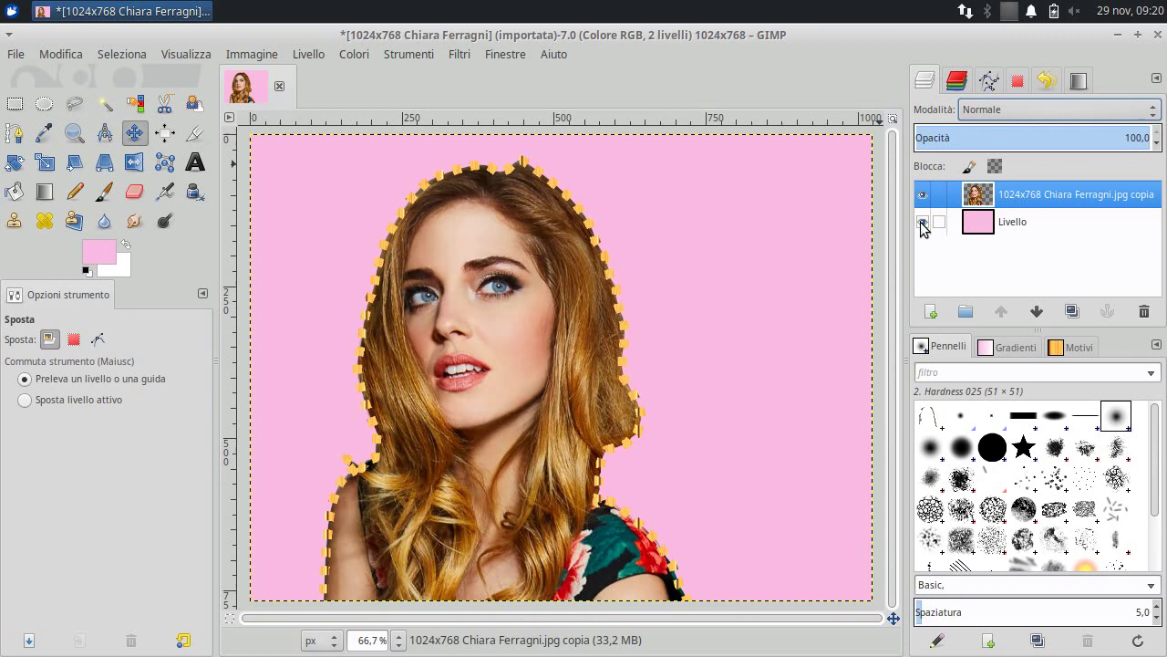
{"action": "left_click", "coordinate": [986, 224]}
{"action": "left_click", "coordinate": [1013, 194]}
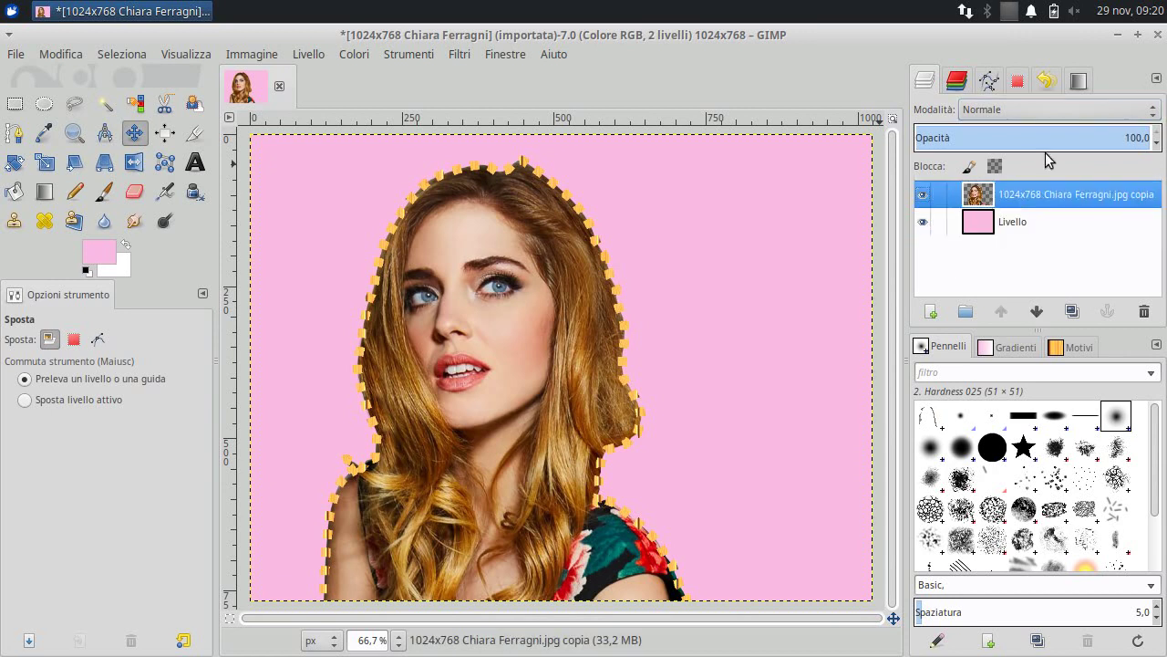
{"action": "left_click", "coordinate": [1067, 108]}
{"action": "scroll", "coordinate": [1040, 547], "scroll_direction": "down", "scroll_amount": 1}
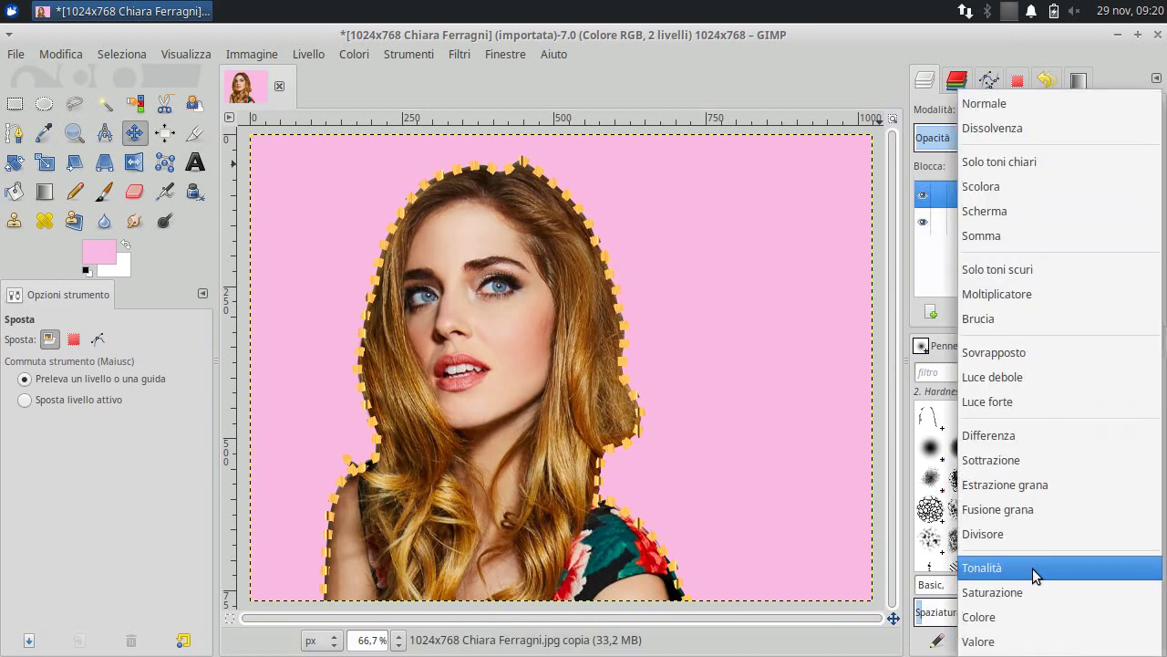
{"action": "left_click", "coordinate": [1029, 459]}
{"action": "left_click", "coordinate": [1022, 110]}
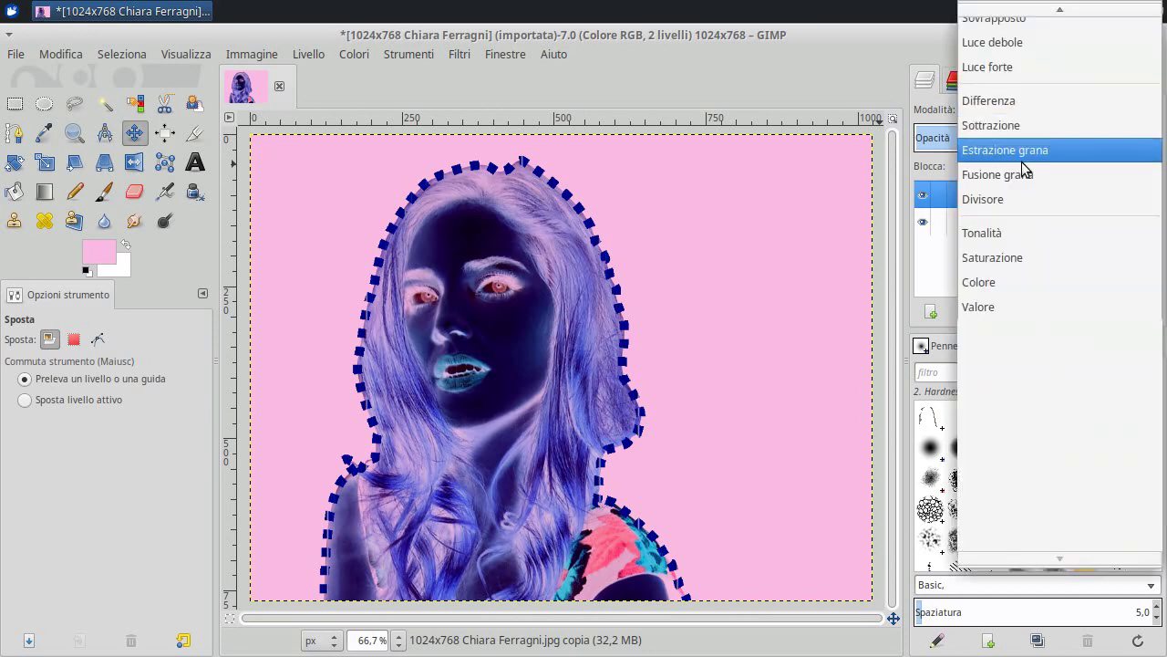
{"action": "left_click", "coordinate": [1004, 307]}
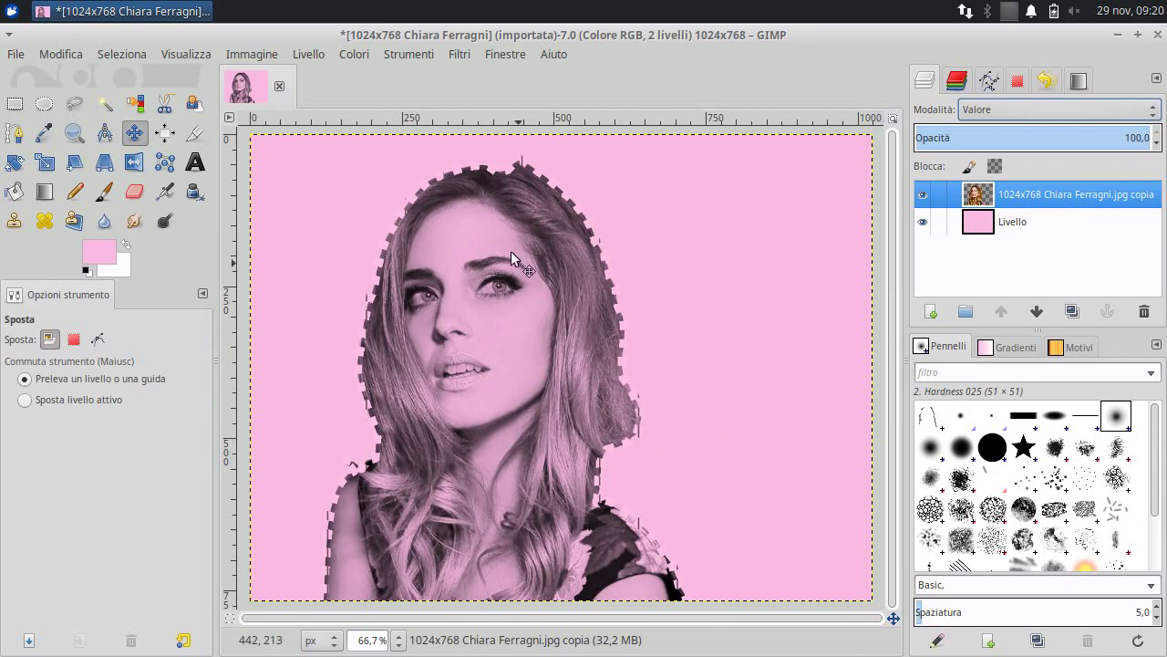
- Export the image to Scrivania as Fotoritocco.png with the default PNG settings
{"action": "left_click", "coordinate": [24, 55]}
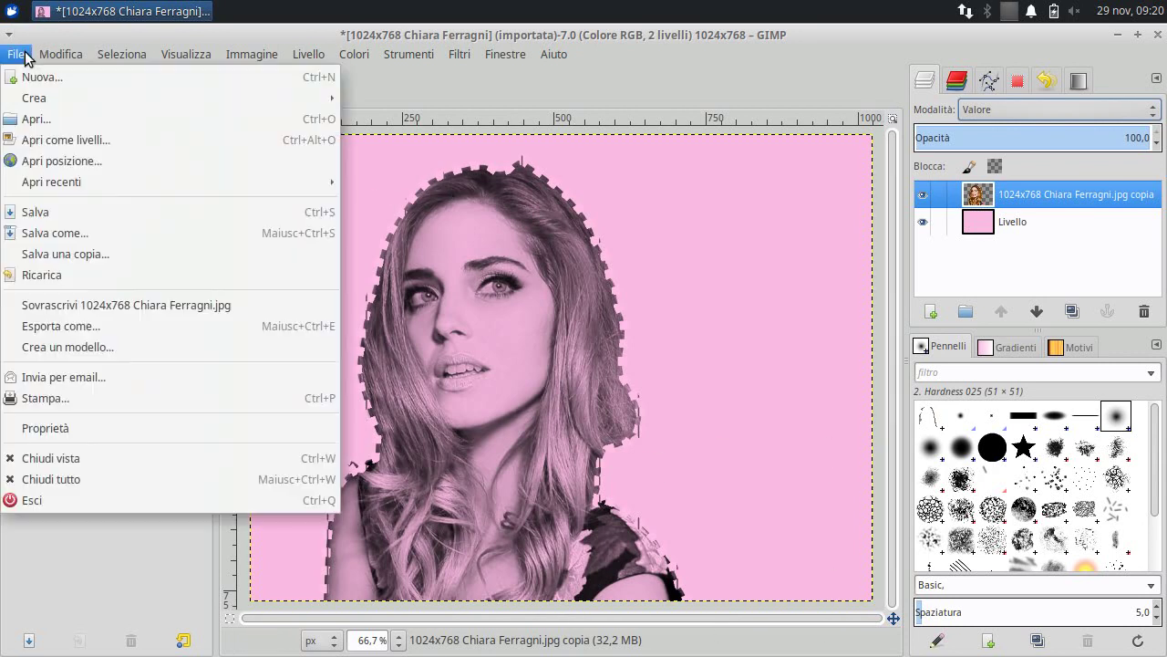
{"action": "left_click", "coordinate": [80, 327]}
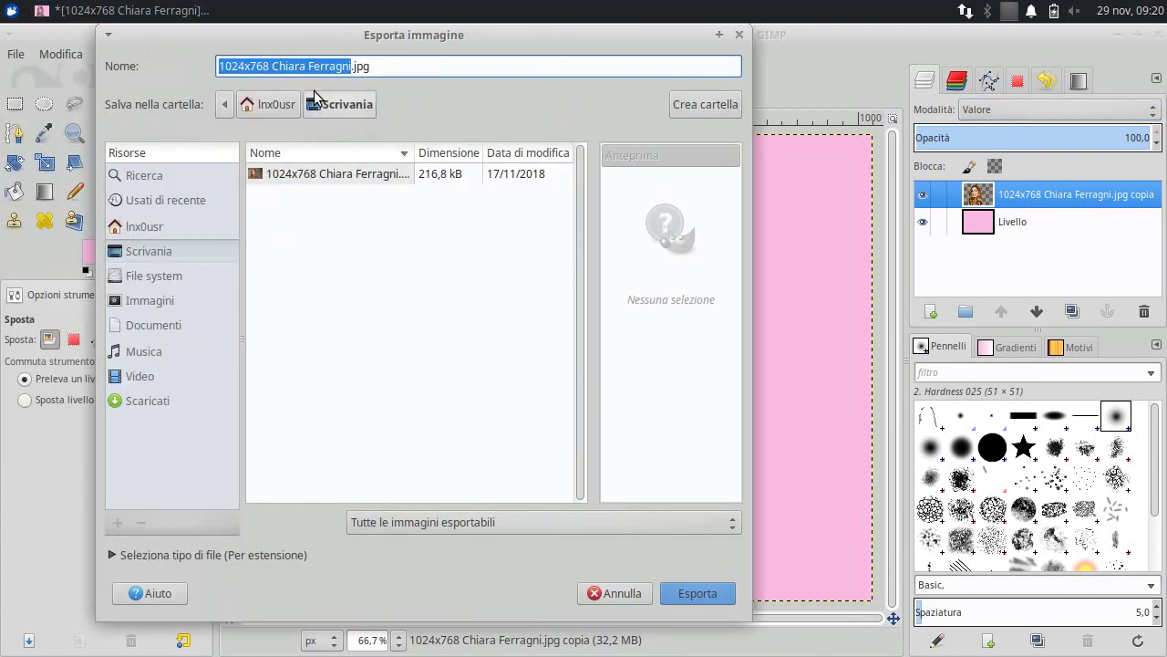
{"action": "type", "text": "Foto"}
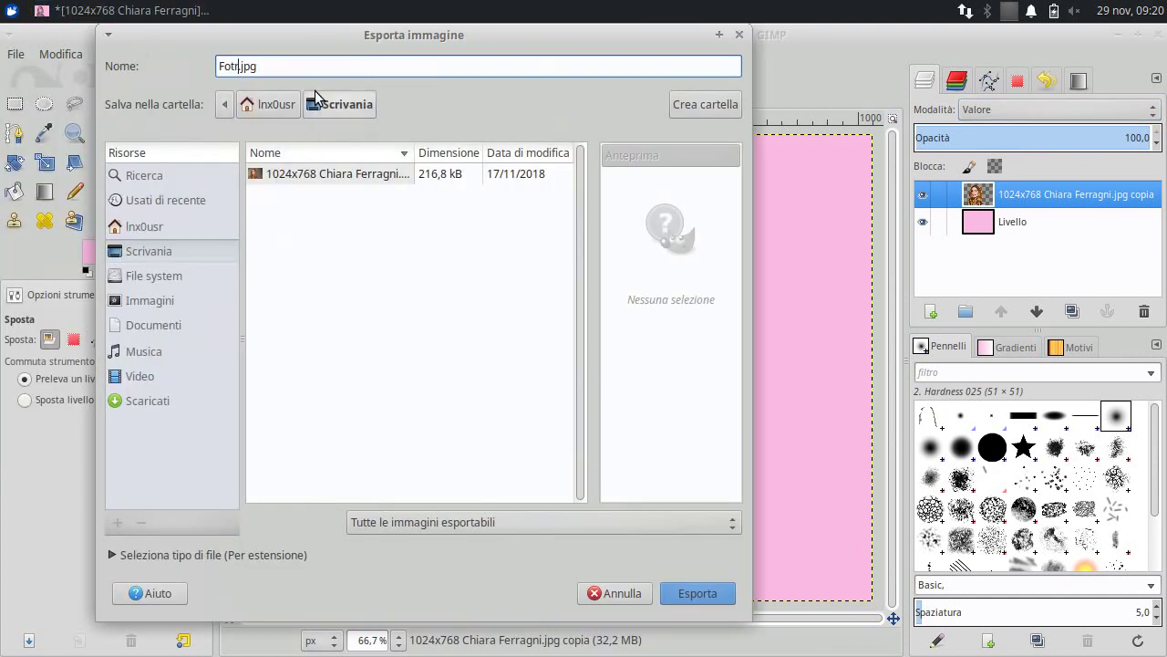
{"action": "type", "text": "rito"}
{"action": "key", "text": "BackSpace"}
{"action": "type", "text": "cco"}
{"action": "left_click", "coordinate": [713, 593]}
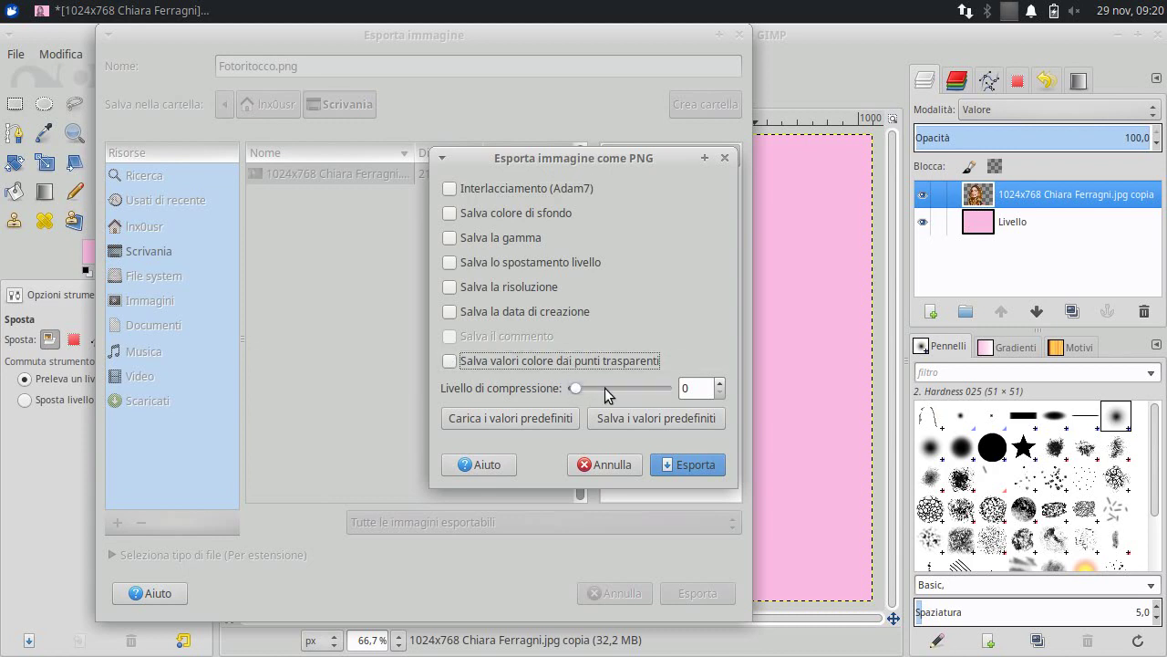
{"action": "left_click", "coordinate": [680, 464]}
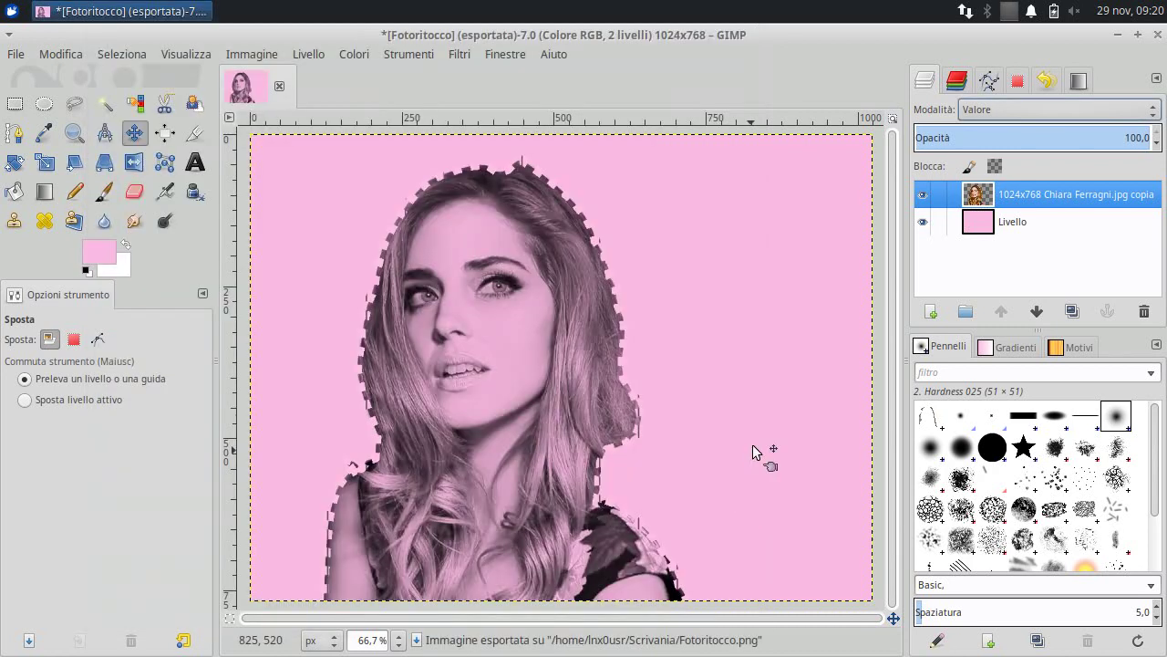
{"action": "left_click", "coordinate": [1117, 34]}
- Open the original portrait JPG in Image Viewer and flip between it and Fotoritocco.png, ending on the edit
{"action": "left_click_drag", "start_coordinate": [75, 98], "coordinate": [520, 157]}
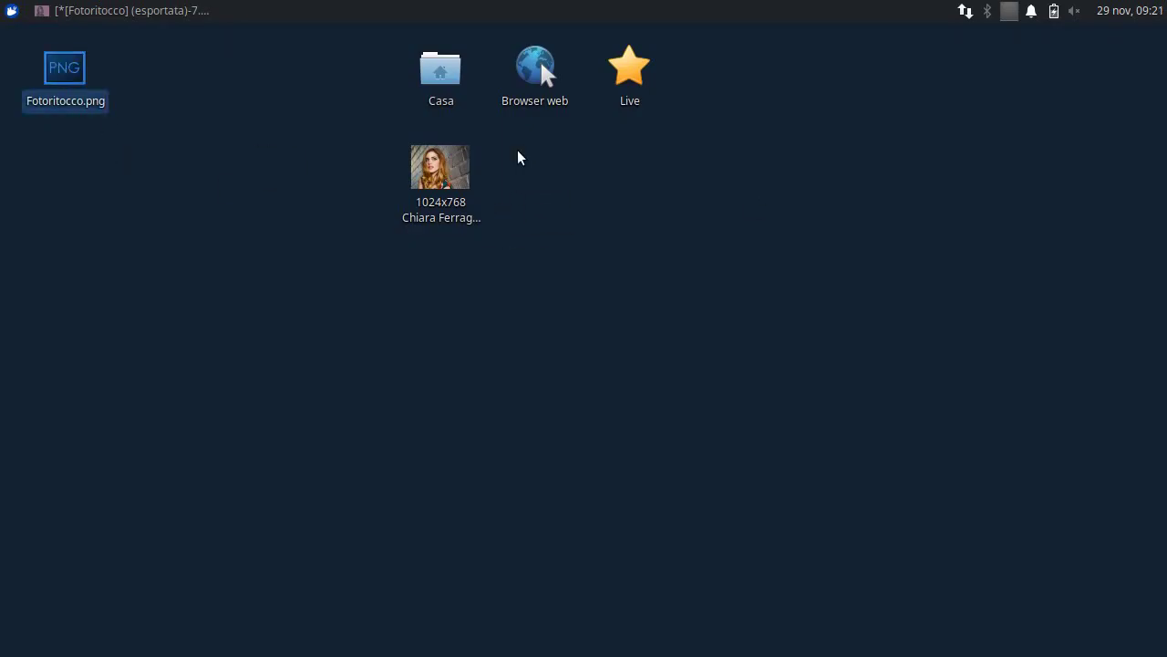
{"action": "double_click", "coordinate": [447, 178]}
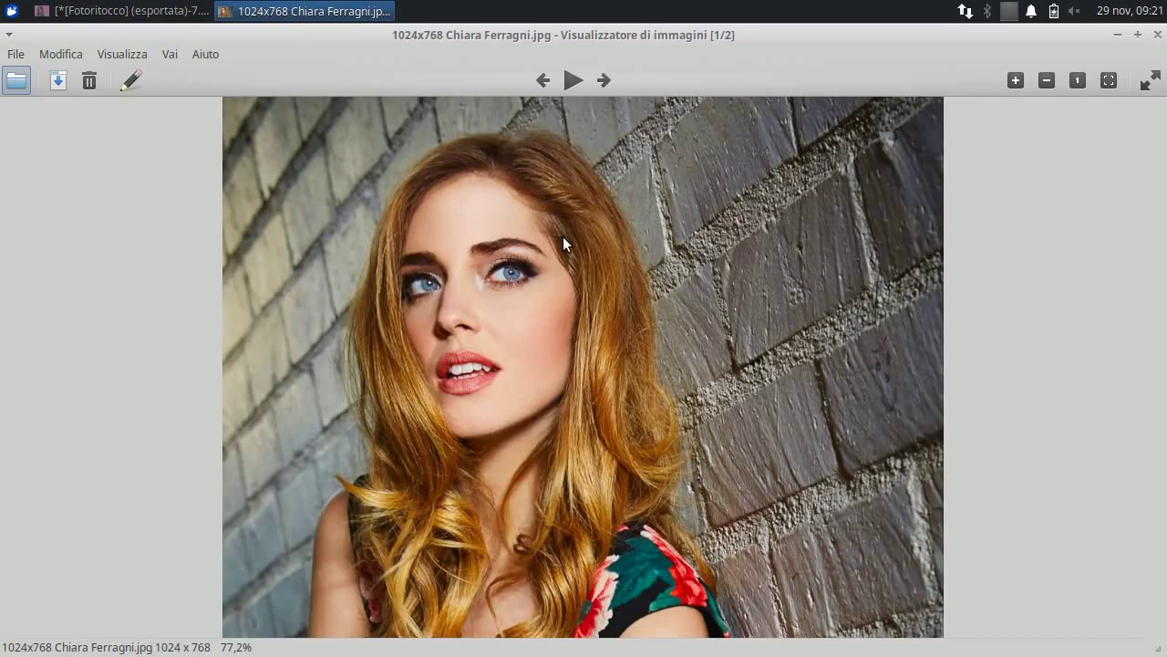
{"action": "left_click", "coordinate": [605, 79]}
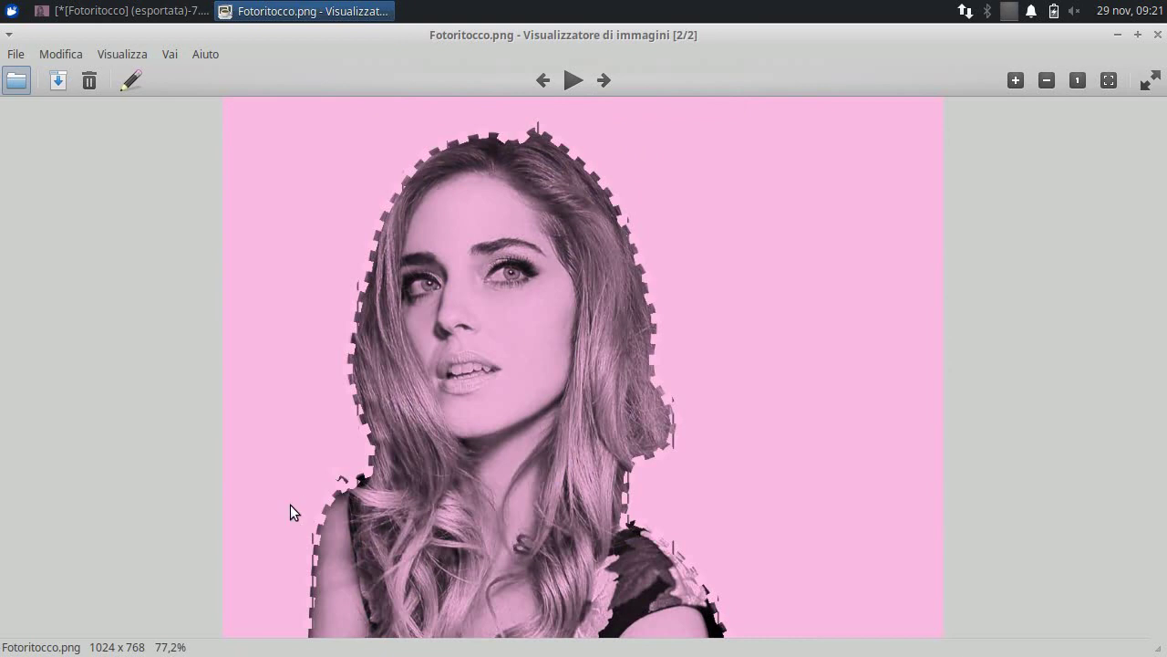
{"action": "left_click", "coordinate": [553, 79]}
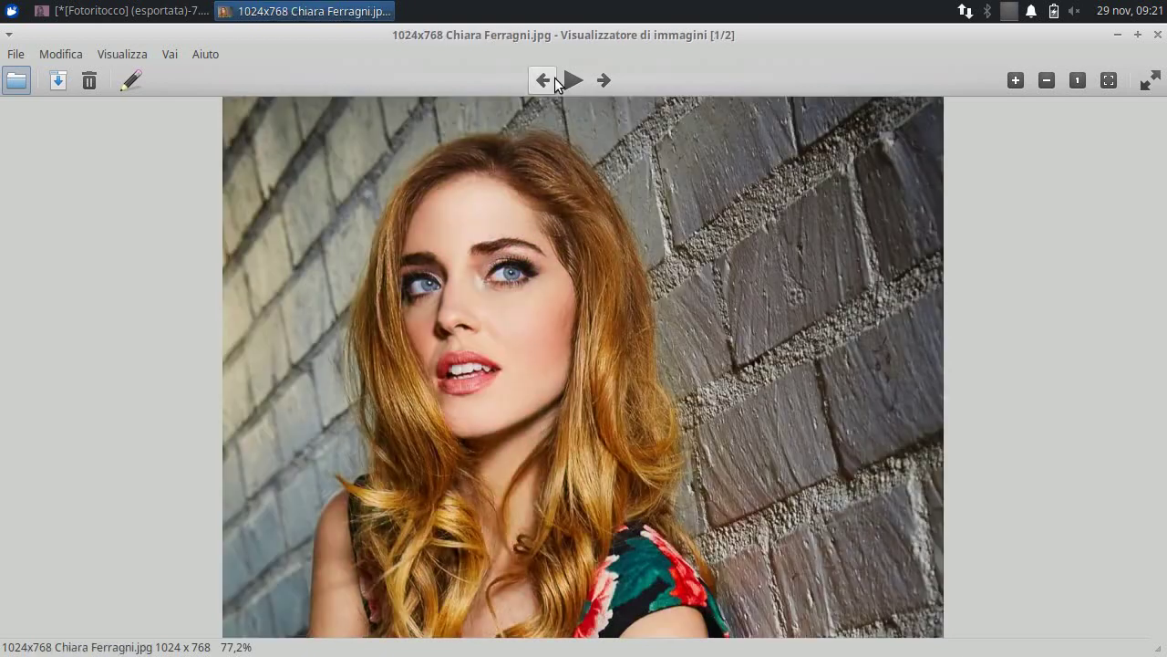
{"action": "left_click", "coordinate": [602, 83]}
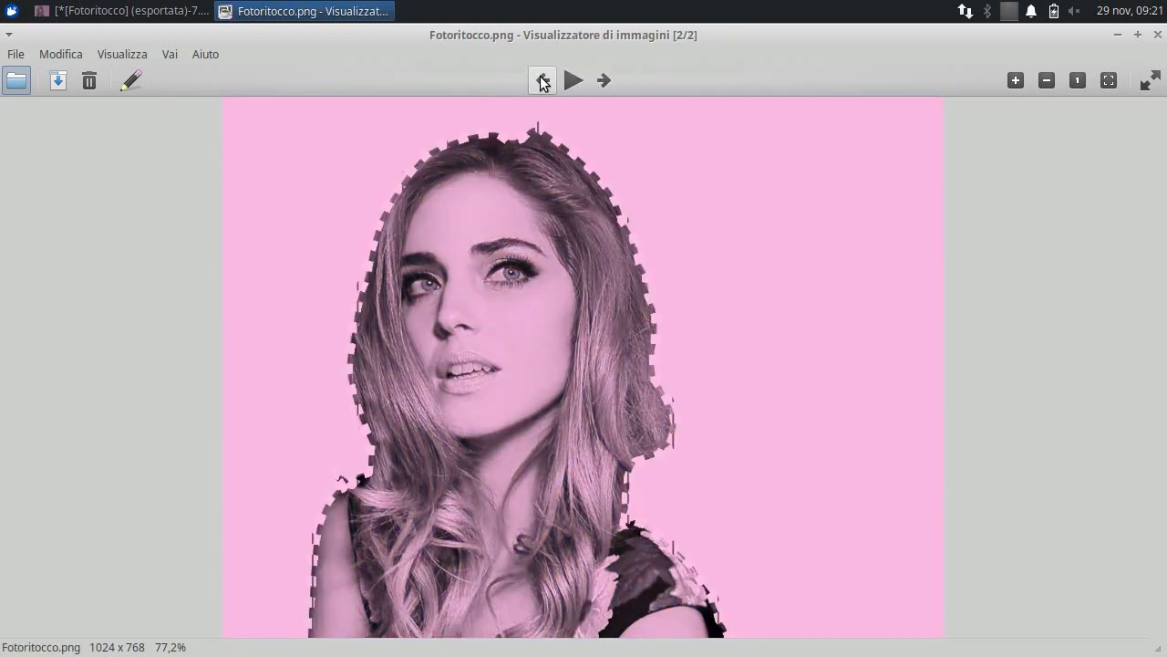
{"action": "left_click", "coordinate": [544, 82]}
{"action": "left_click", "coordinate": [606, 80]}
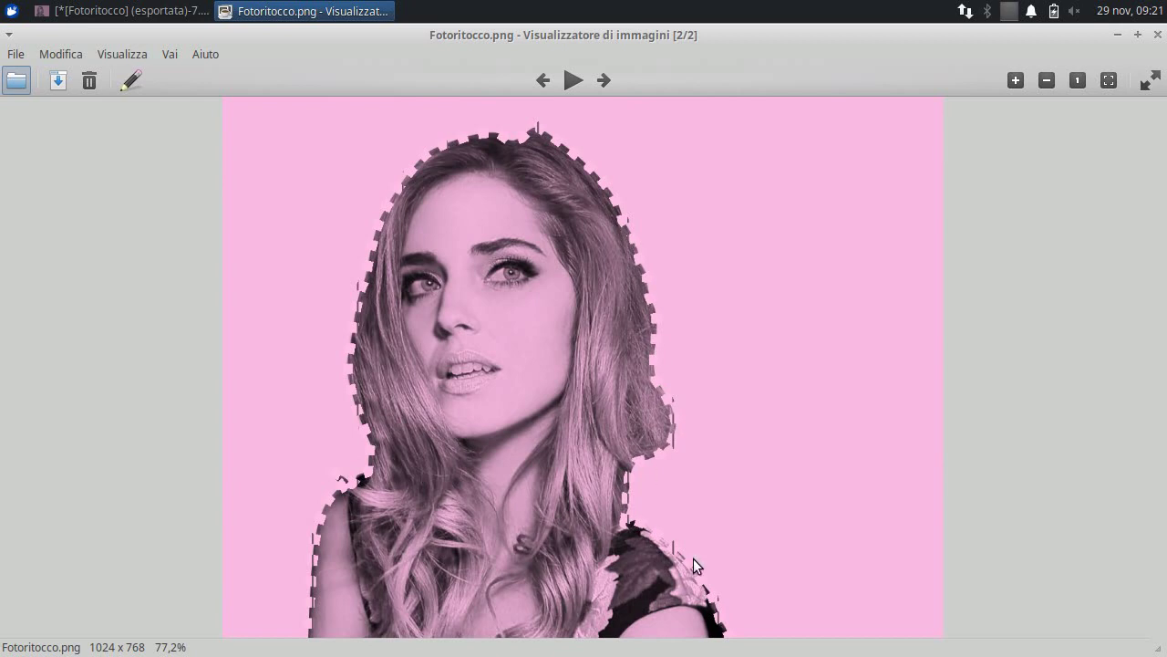
{"action": "left_click", "coordinate": [543, 81]}
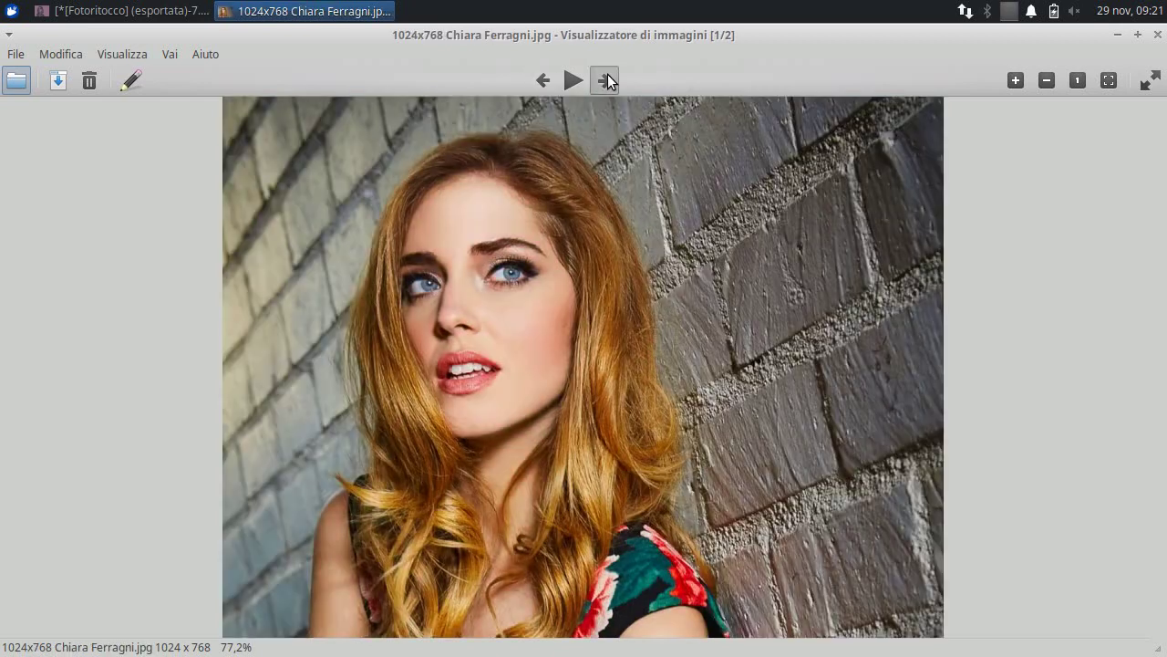
{"action": "left_click", "coordinate": [606, 81]}
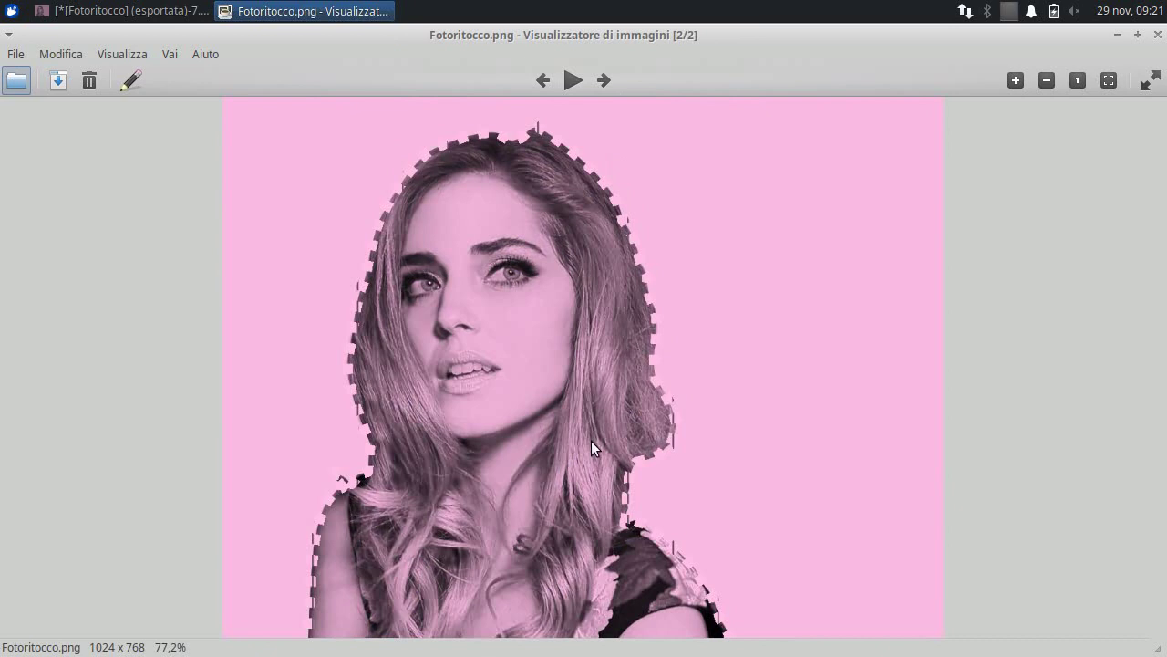
{"action": "left_click", "coordinate": [544, 80]}
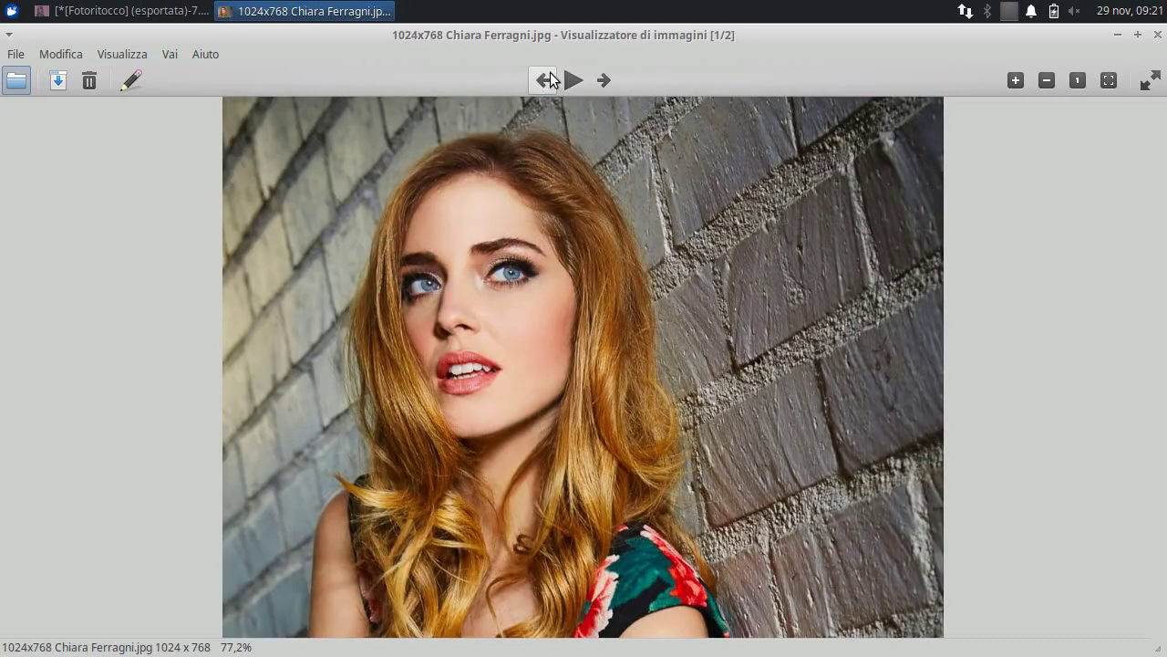
{"action": "left_click", "coordinate": [604, 80]}
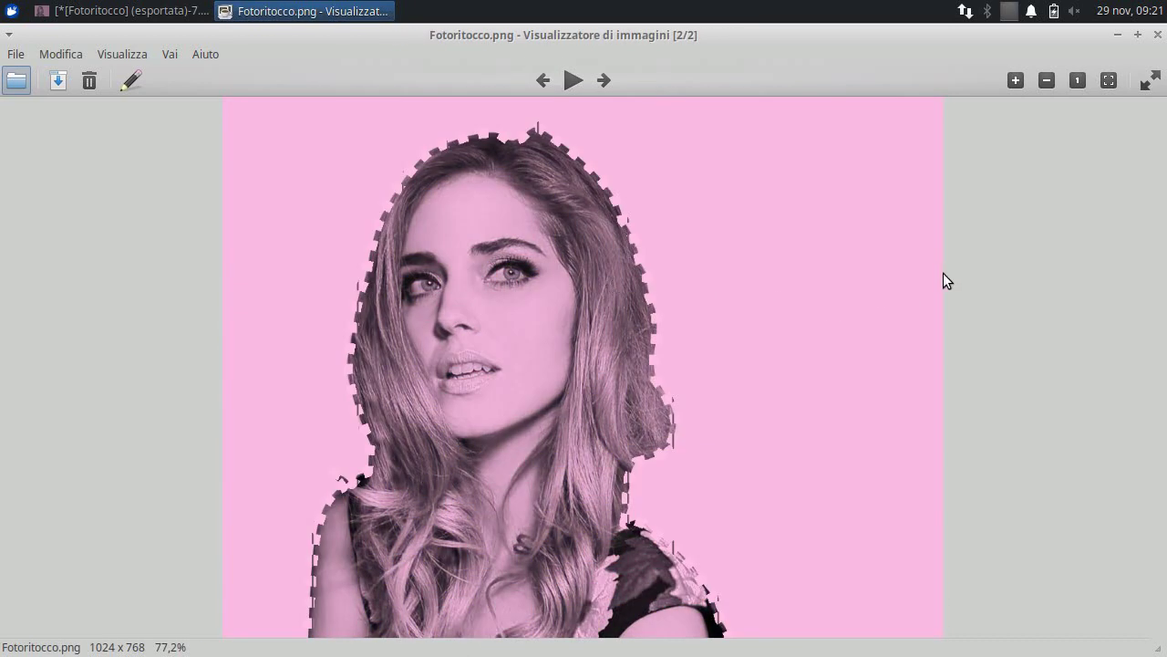